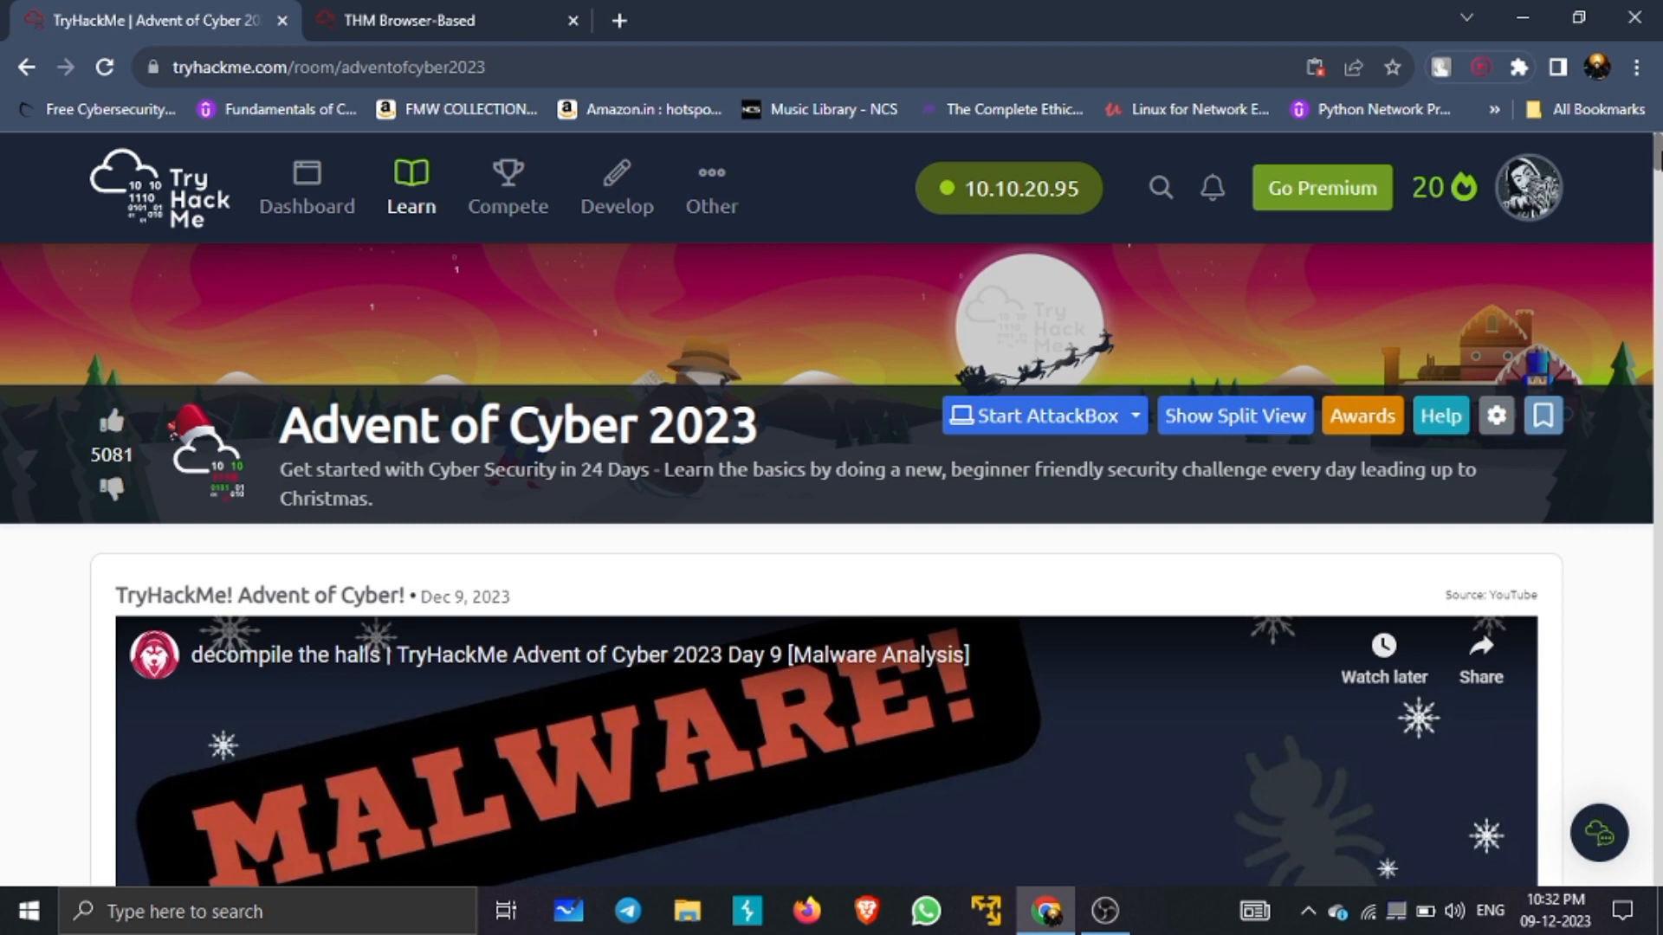
scroll(831, 511, "down", 10)
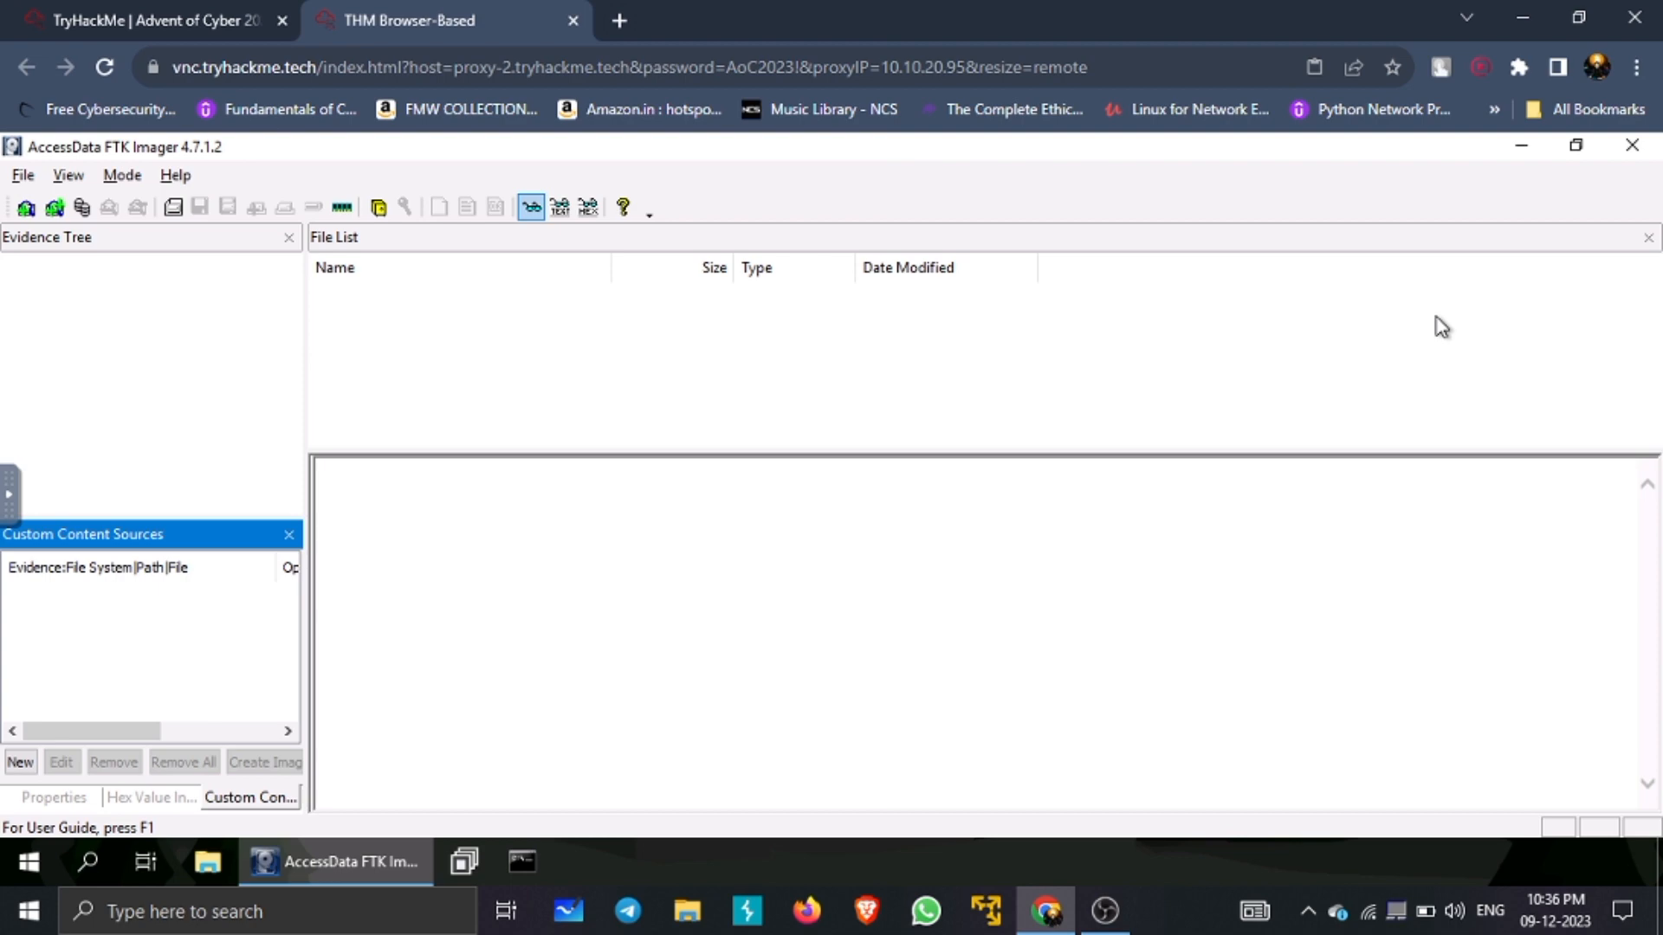
Step: Add the physical drive PHYSICALDRIVE2 - Microsoft Virtual Disk [1GB SCSI] as an evidence item
left_click(22, 176)
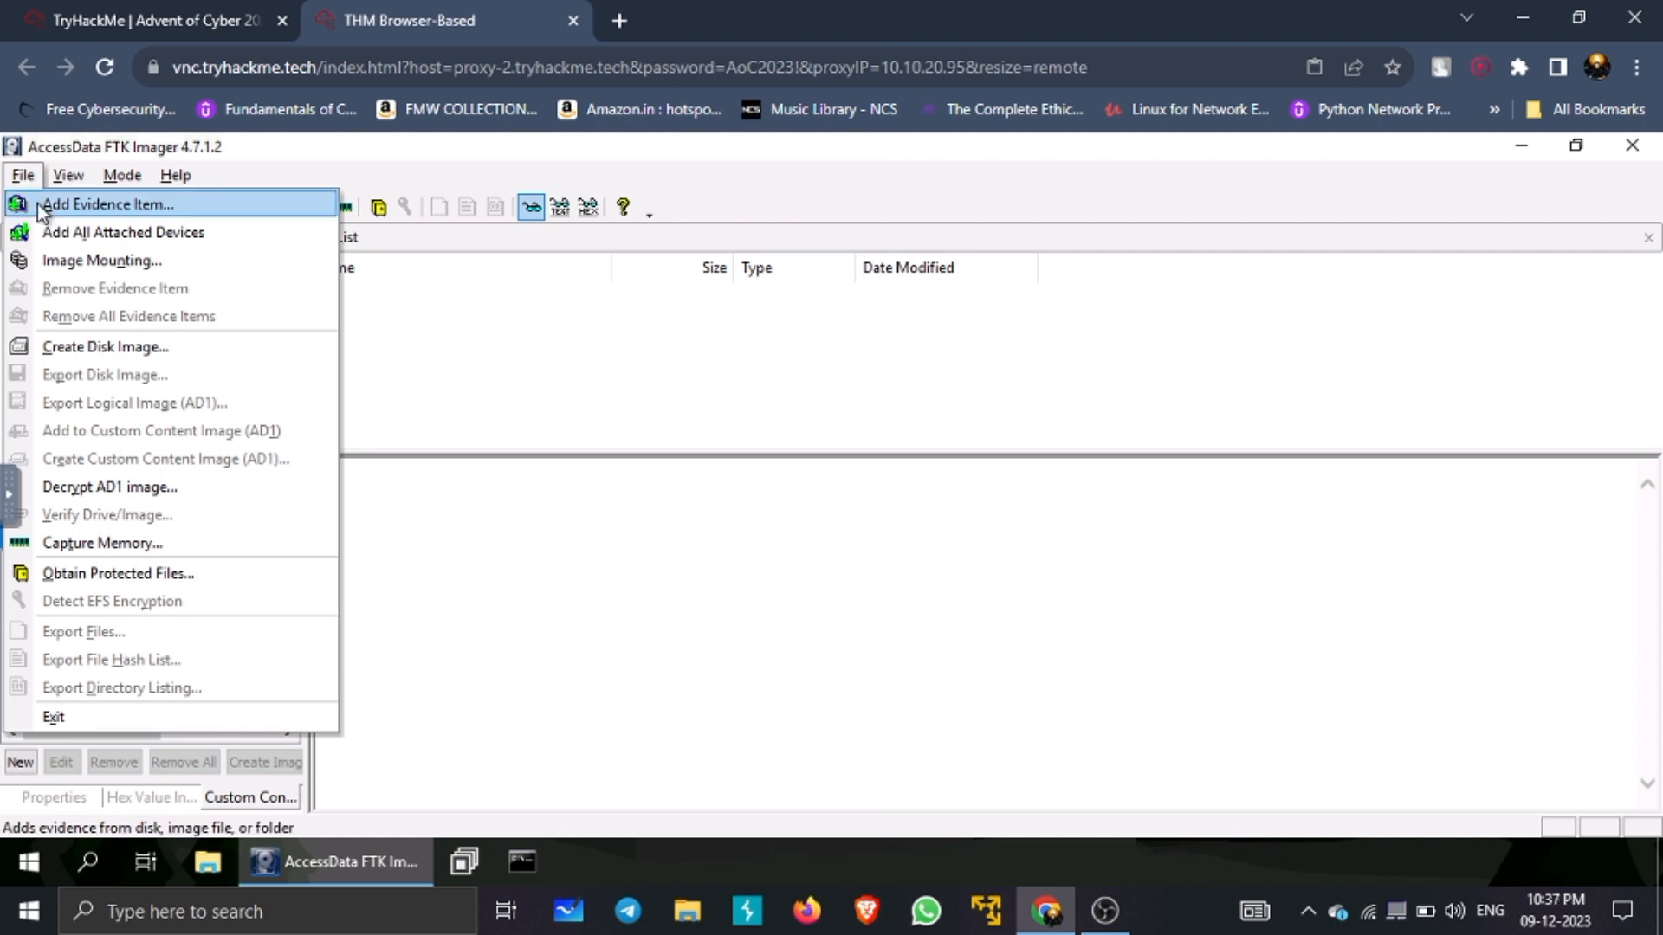
left_click(61, 205)
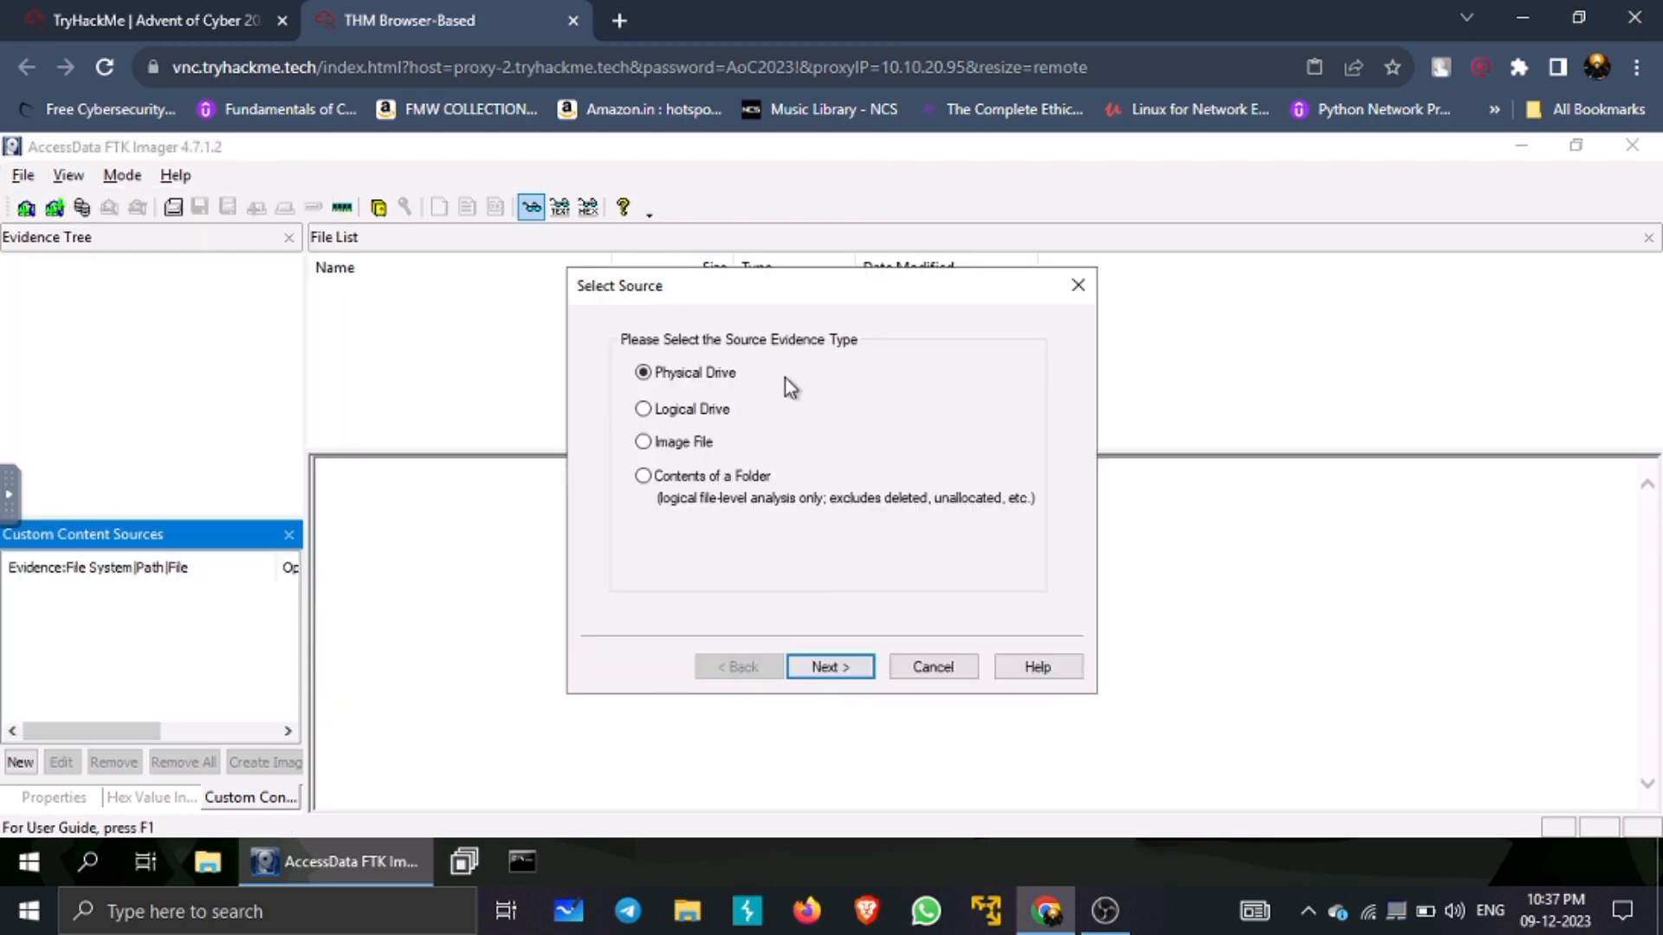
left_click(844, 665)
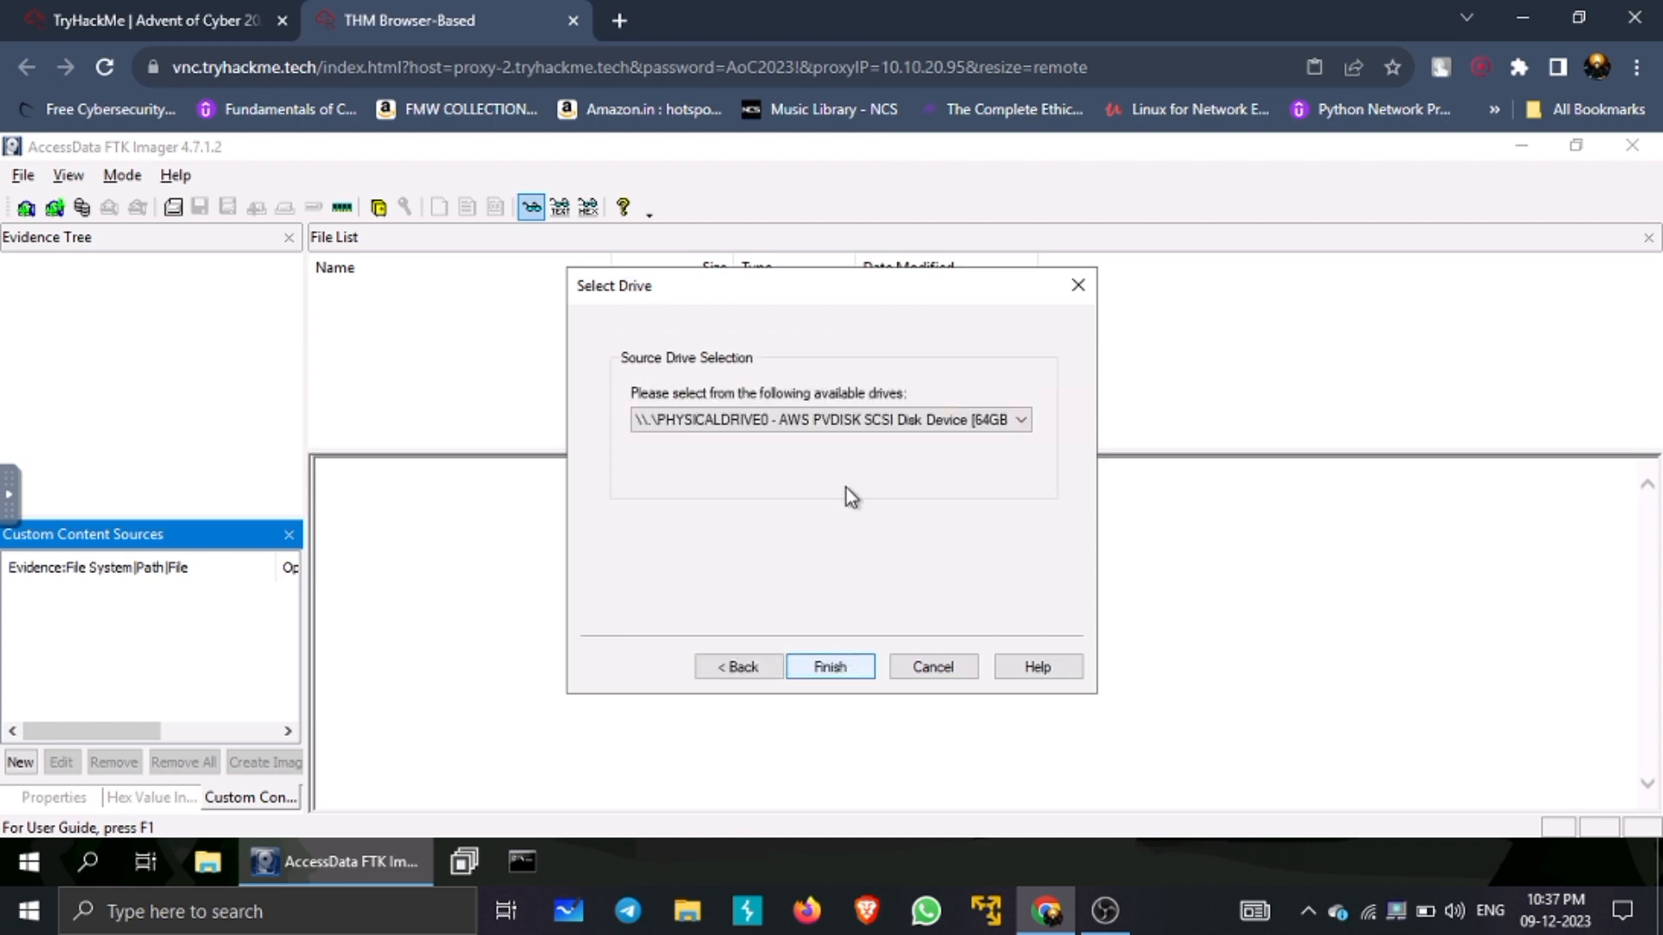
left_click(859, 418)
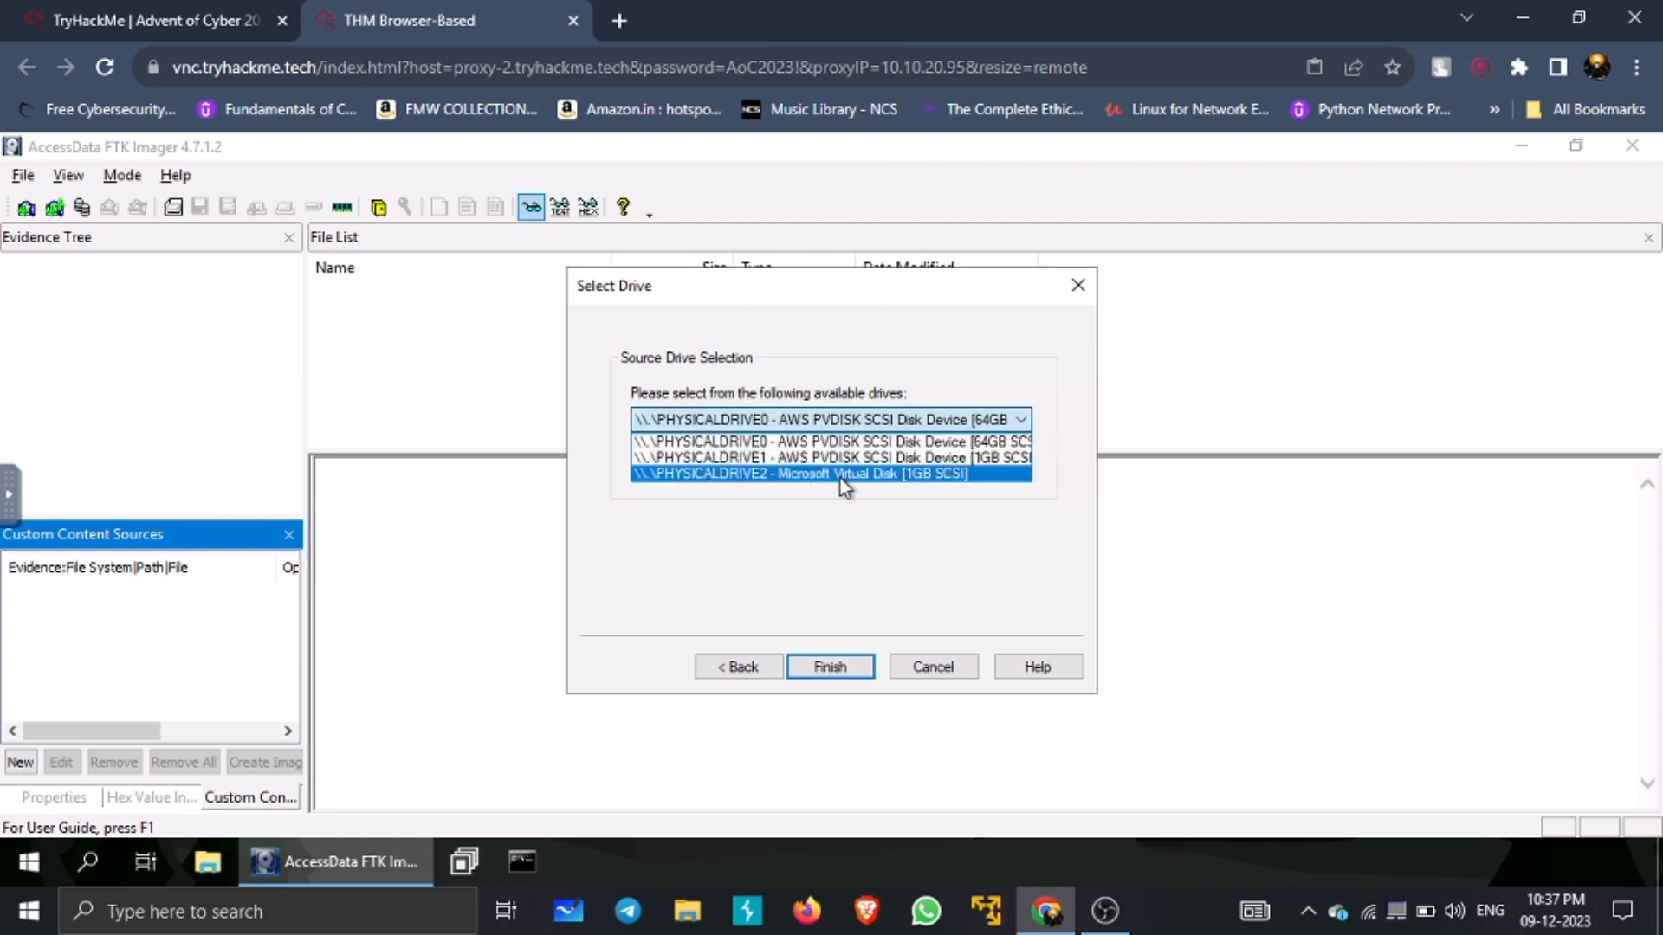
left_click(840, 474)
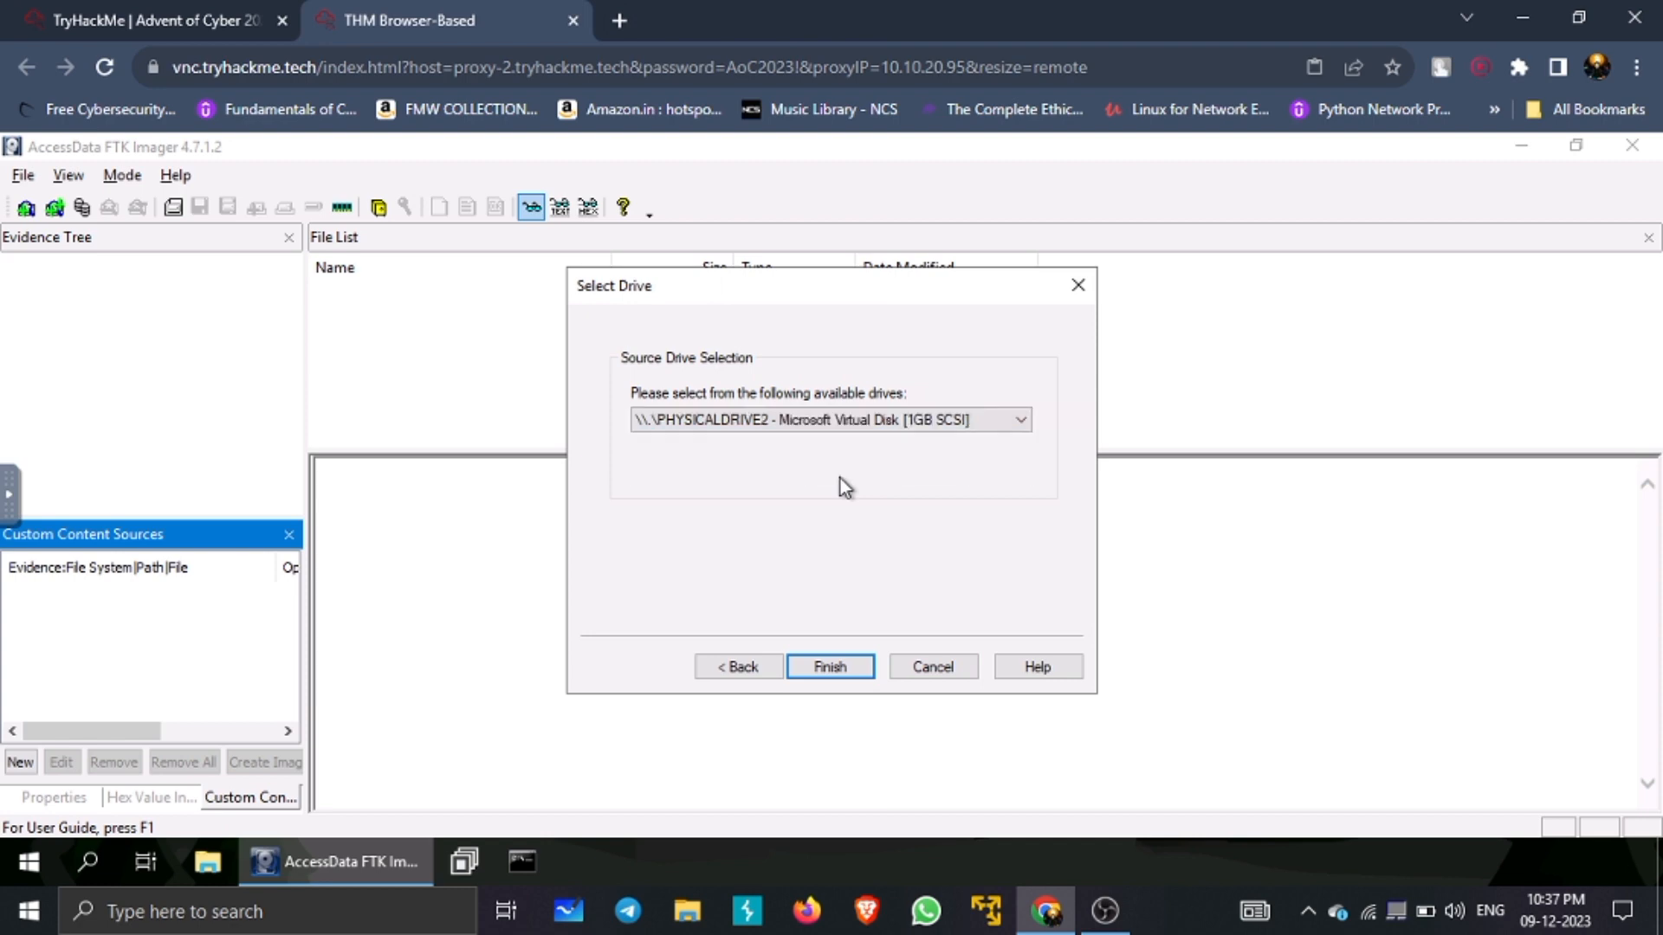
left_click(840, 668)
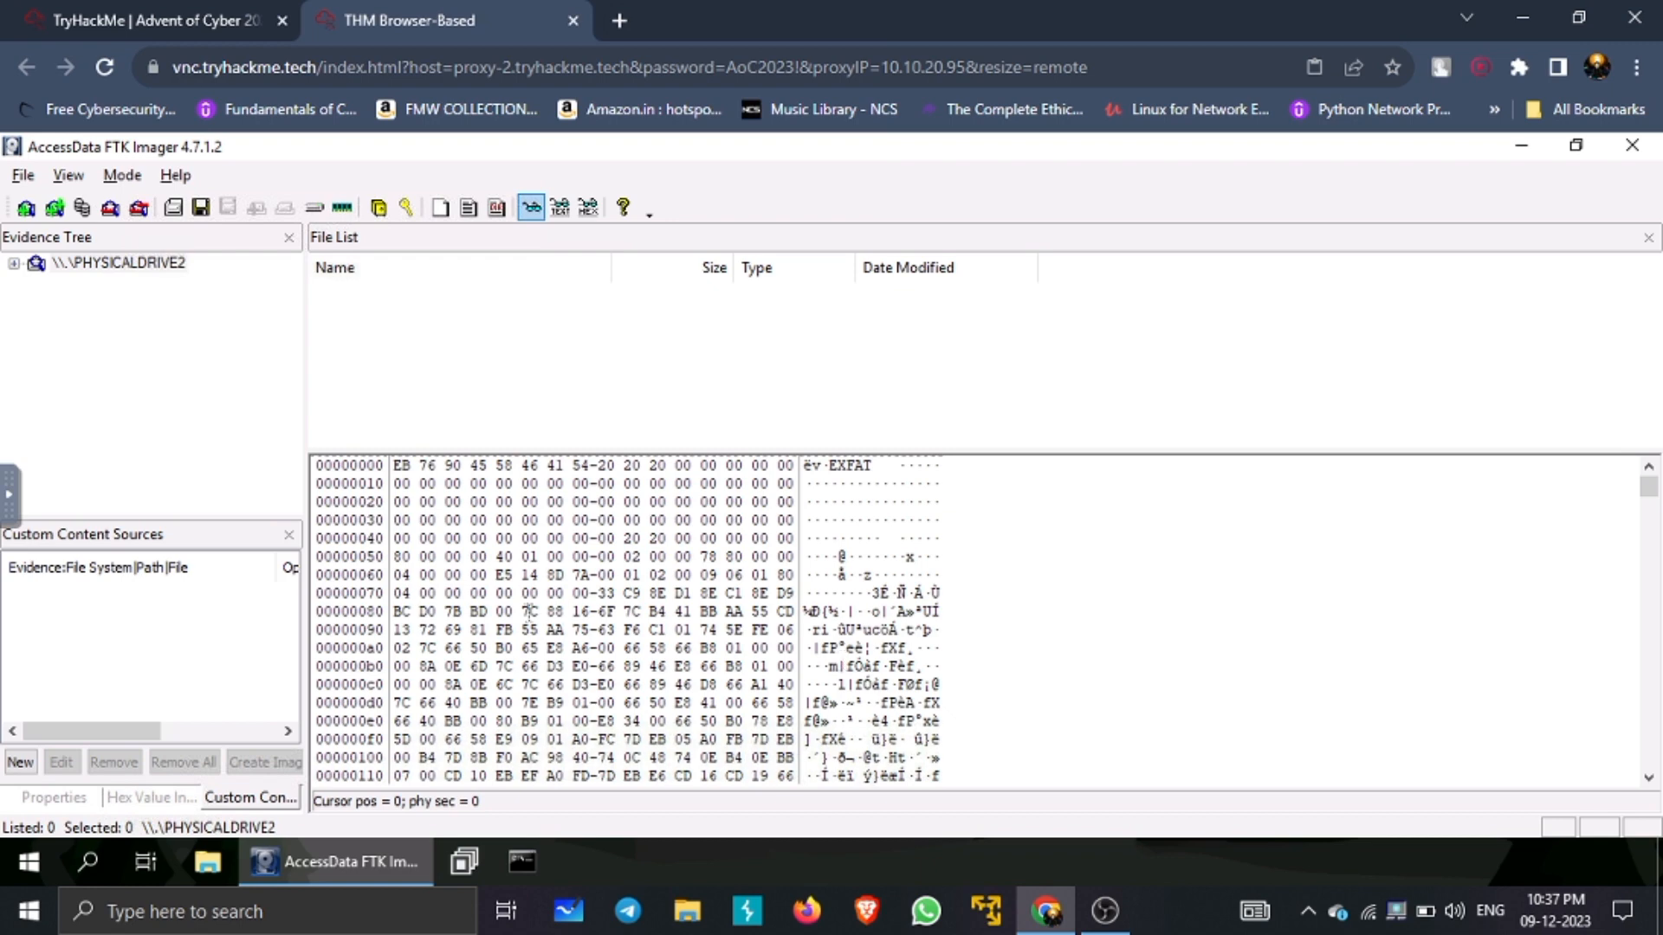
Step: Expand PHYSICALDRIVE2 down to the root of its exFAT partition and list the contents of the deleted DO_NOT_OPEN folder
left_click(15, 264)
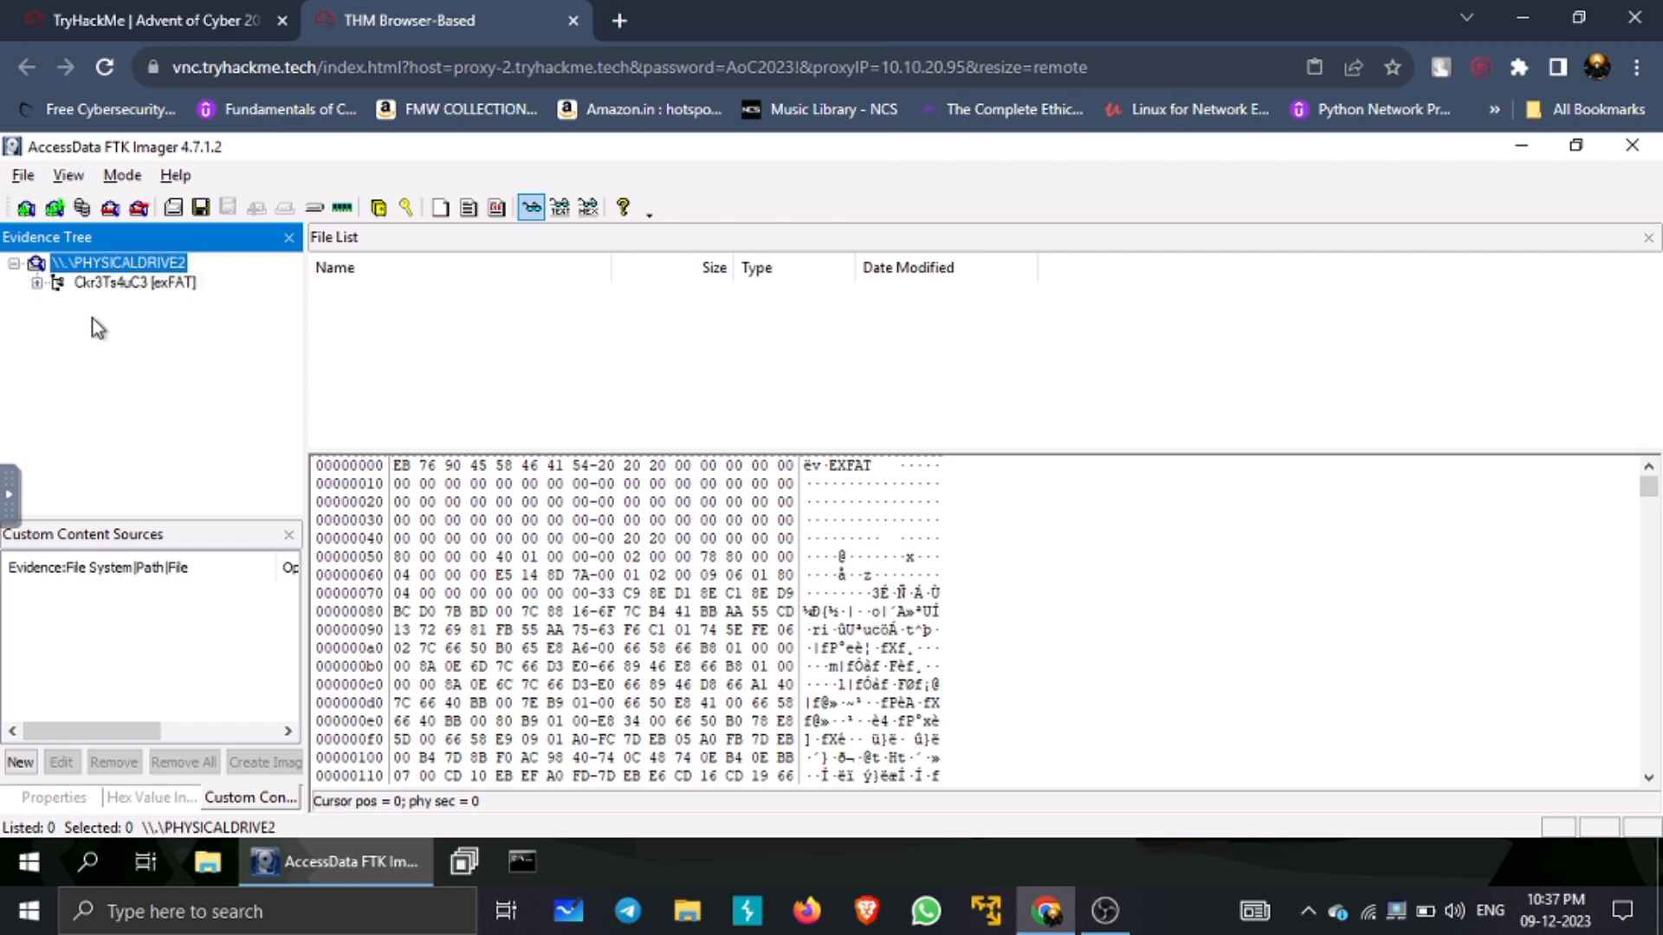
left_click(36, 283)
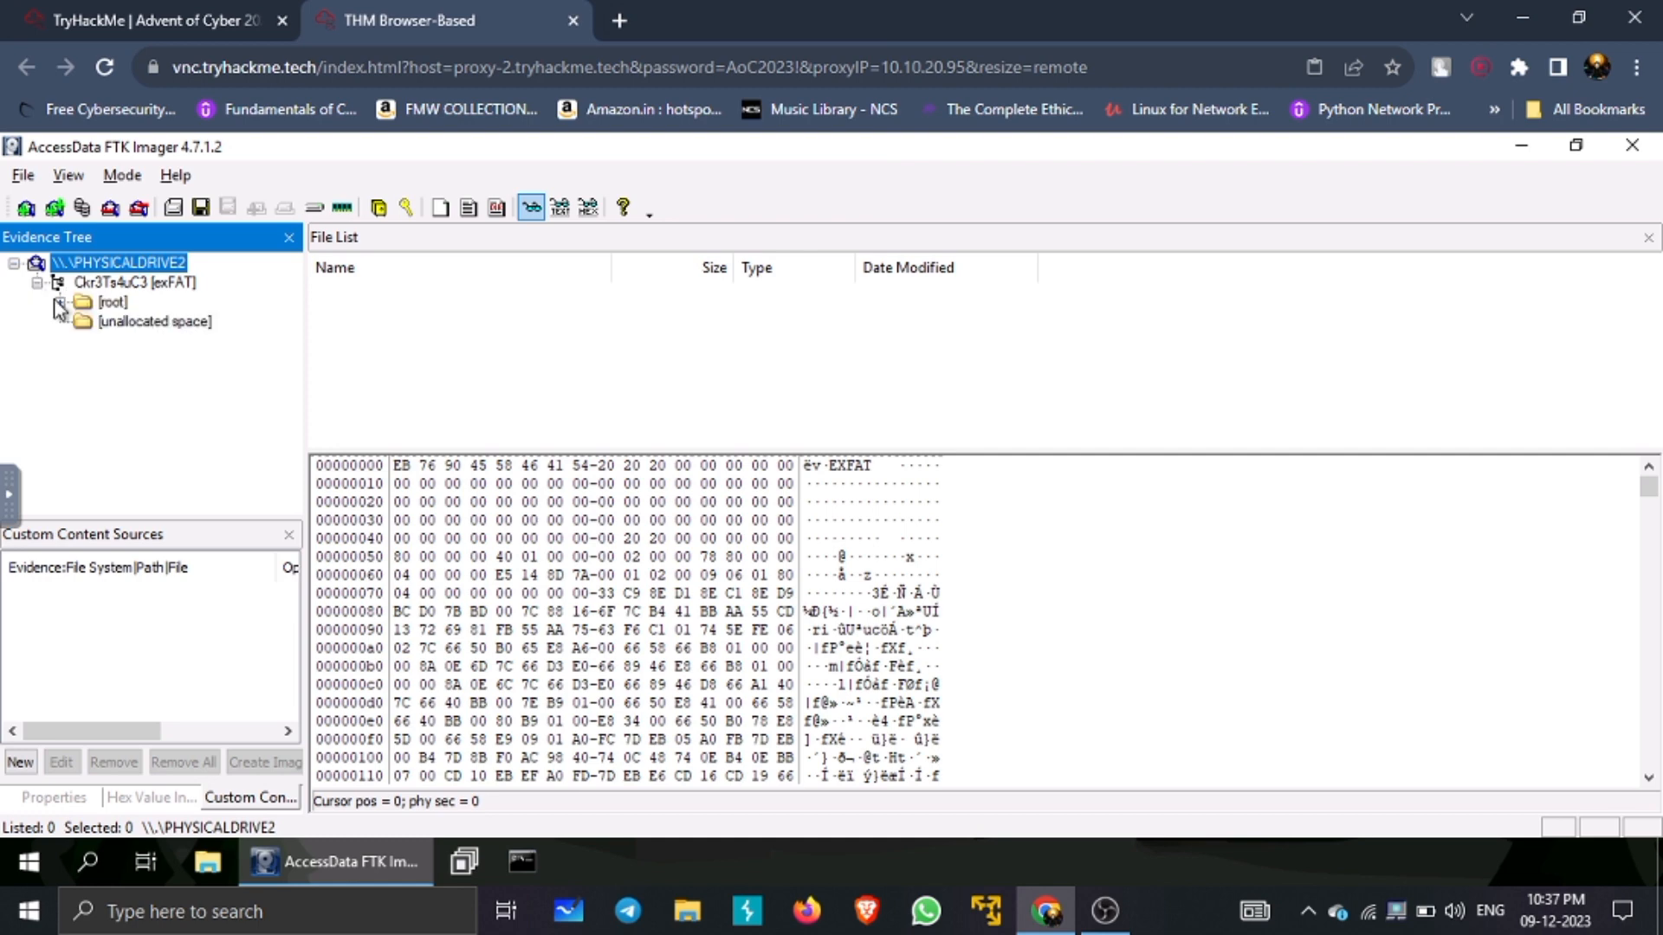
left_click(59, 302)
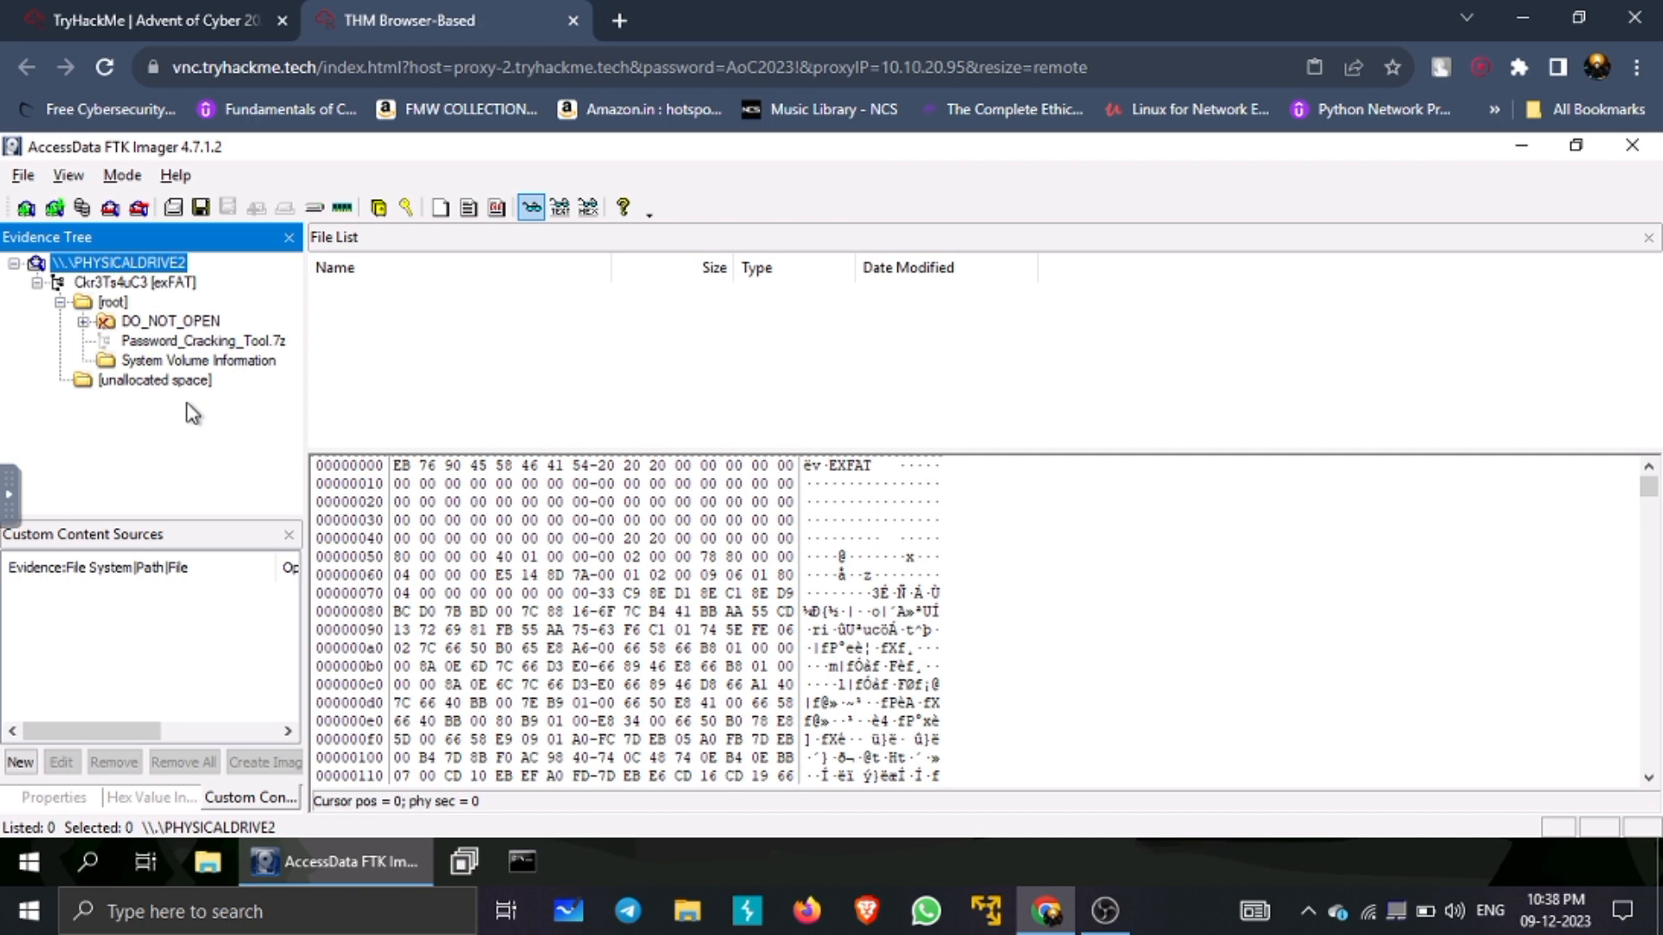
left_click(112, 308)
left_click(130, 321)
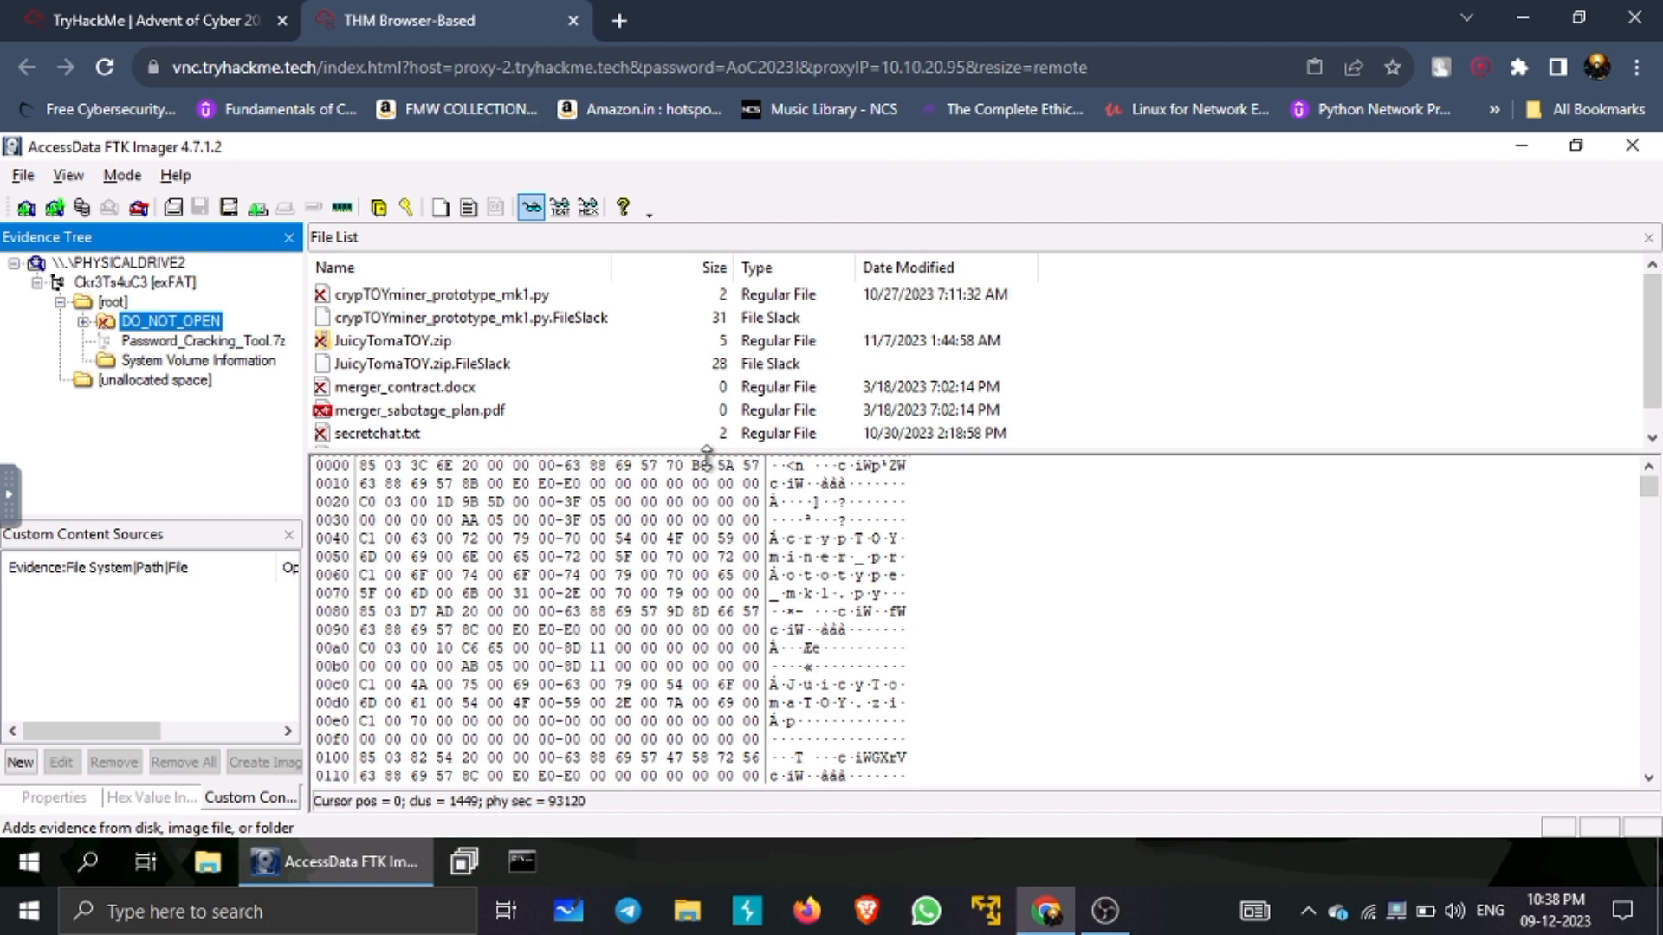
Step: Display secretchat.txt and copy the C2 server domain mcgreedysecretc2.thm from the chat
left_click(413, 436)
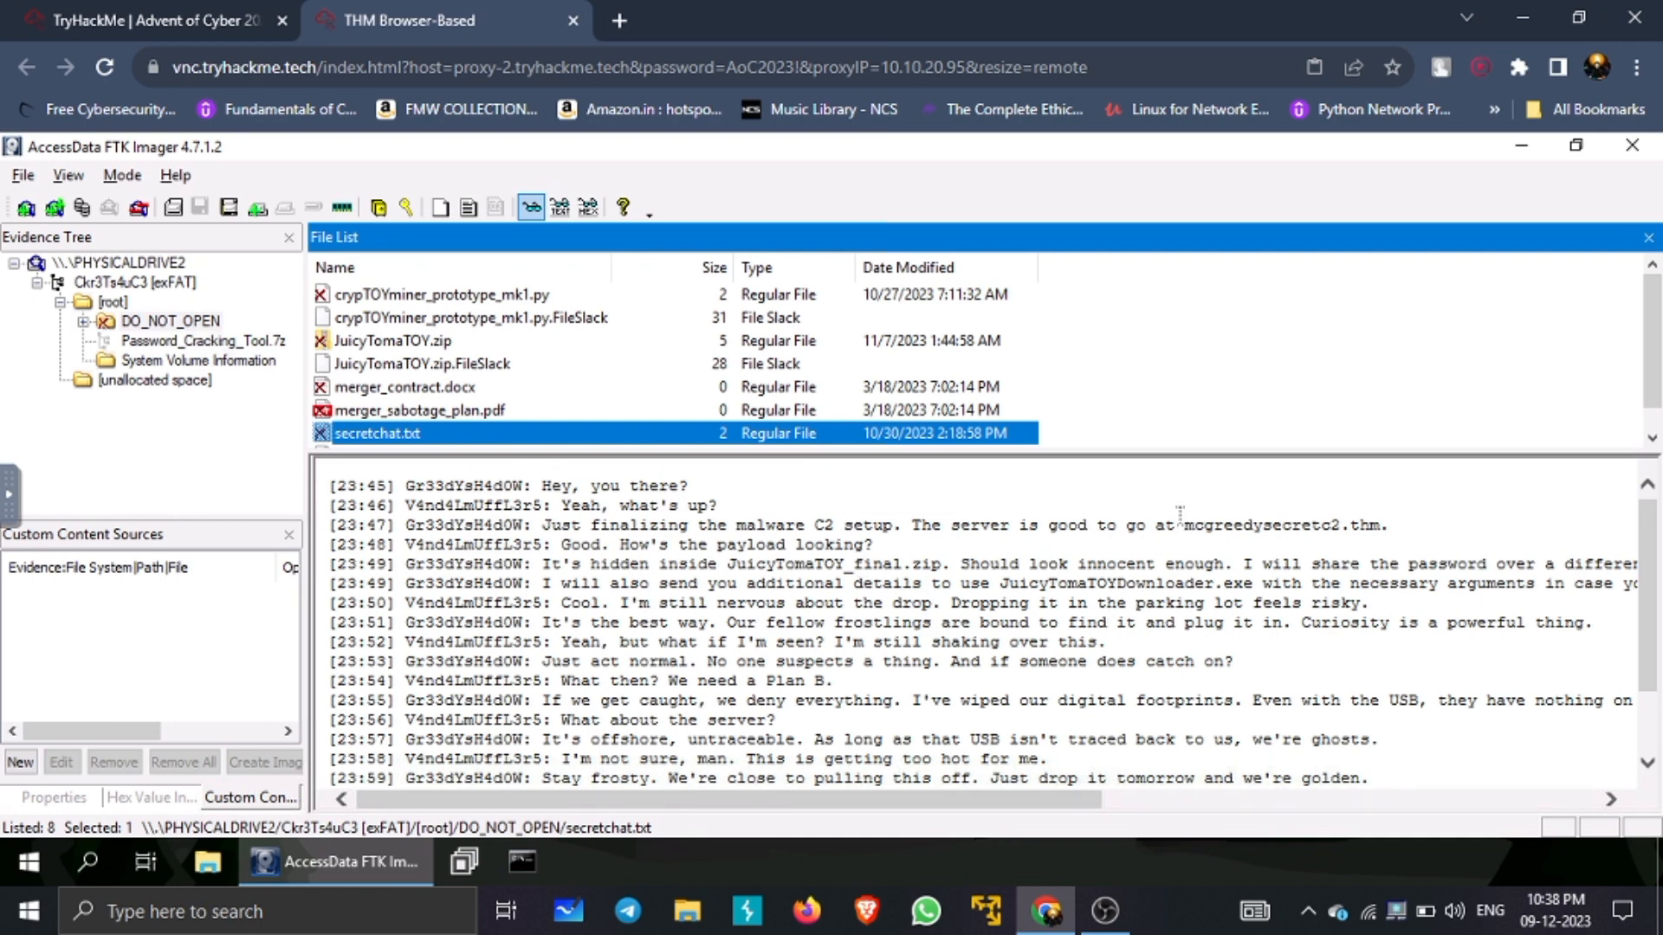
left_click_drag(1184, 525, 1383, 532)
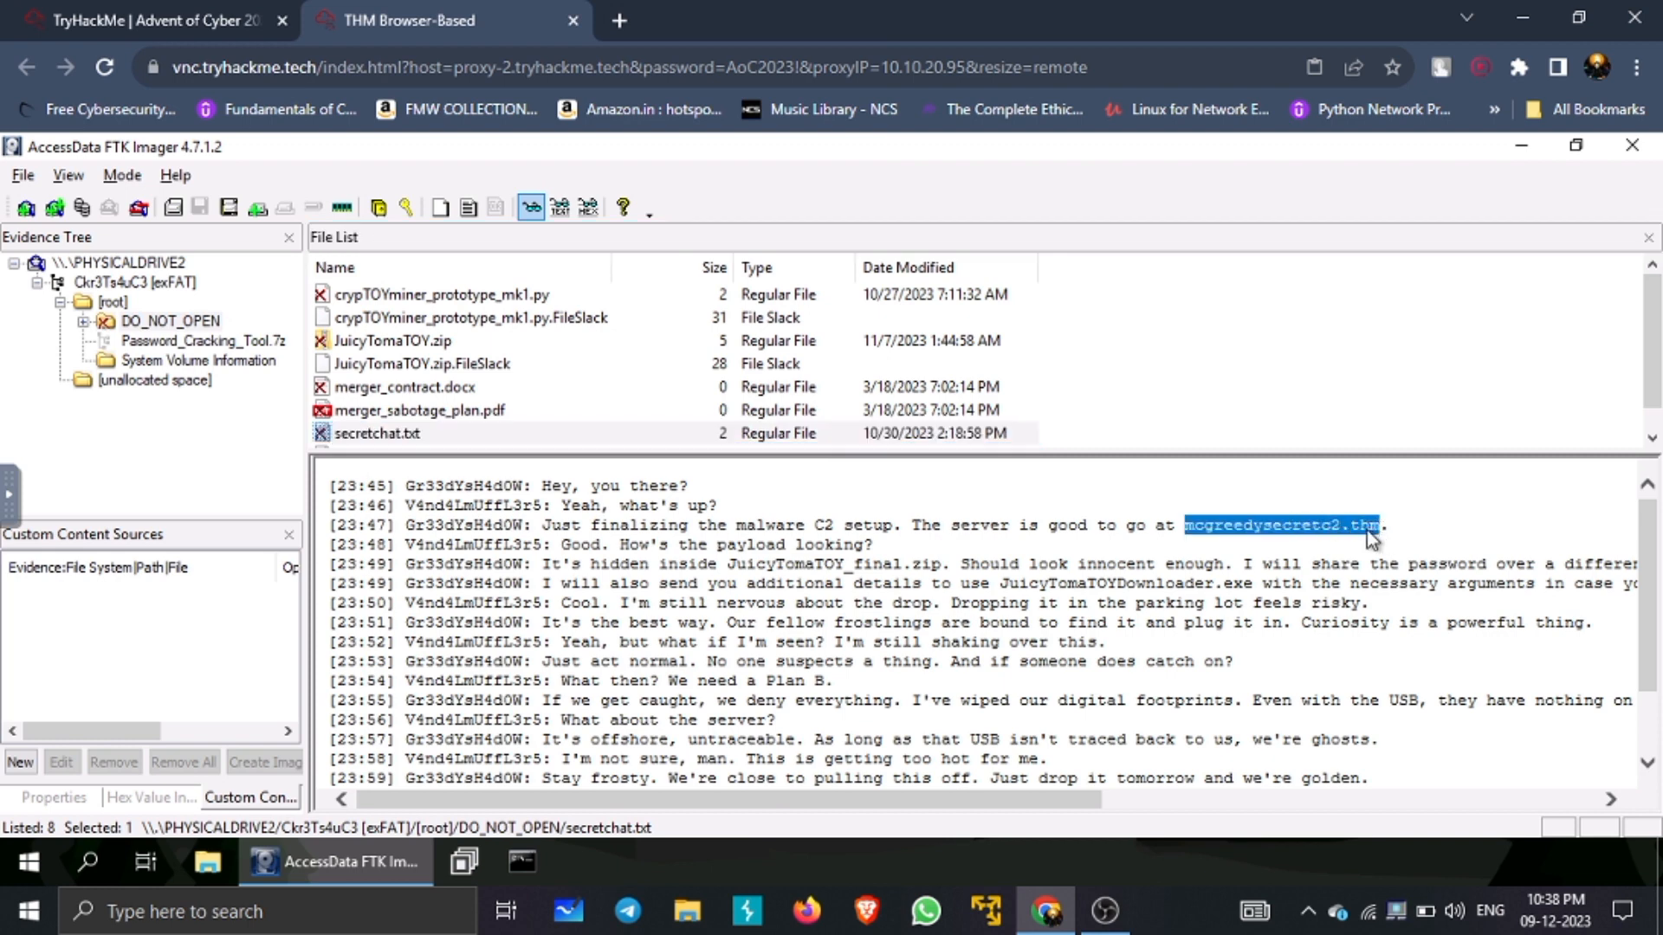
right_click(1367, 532)
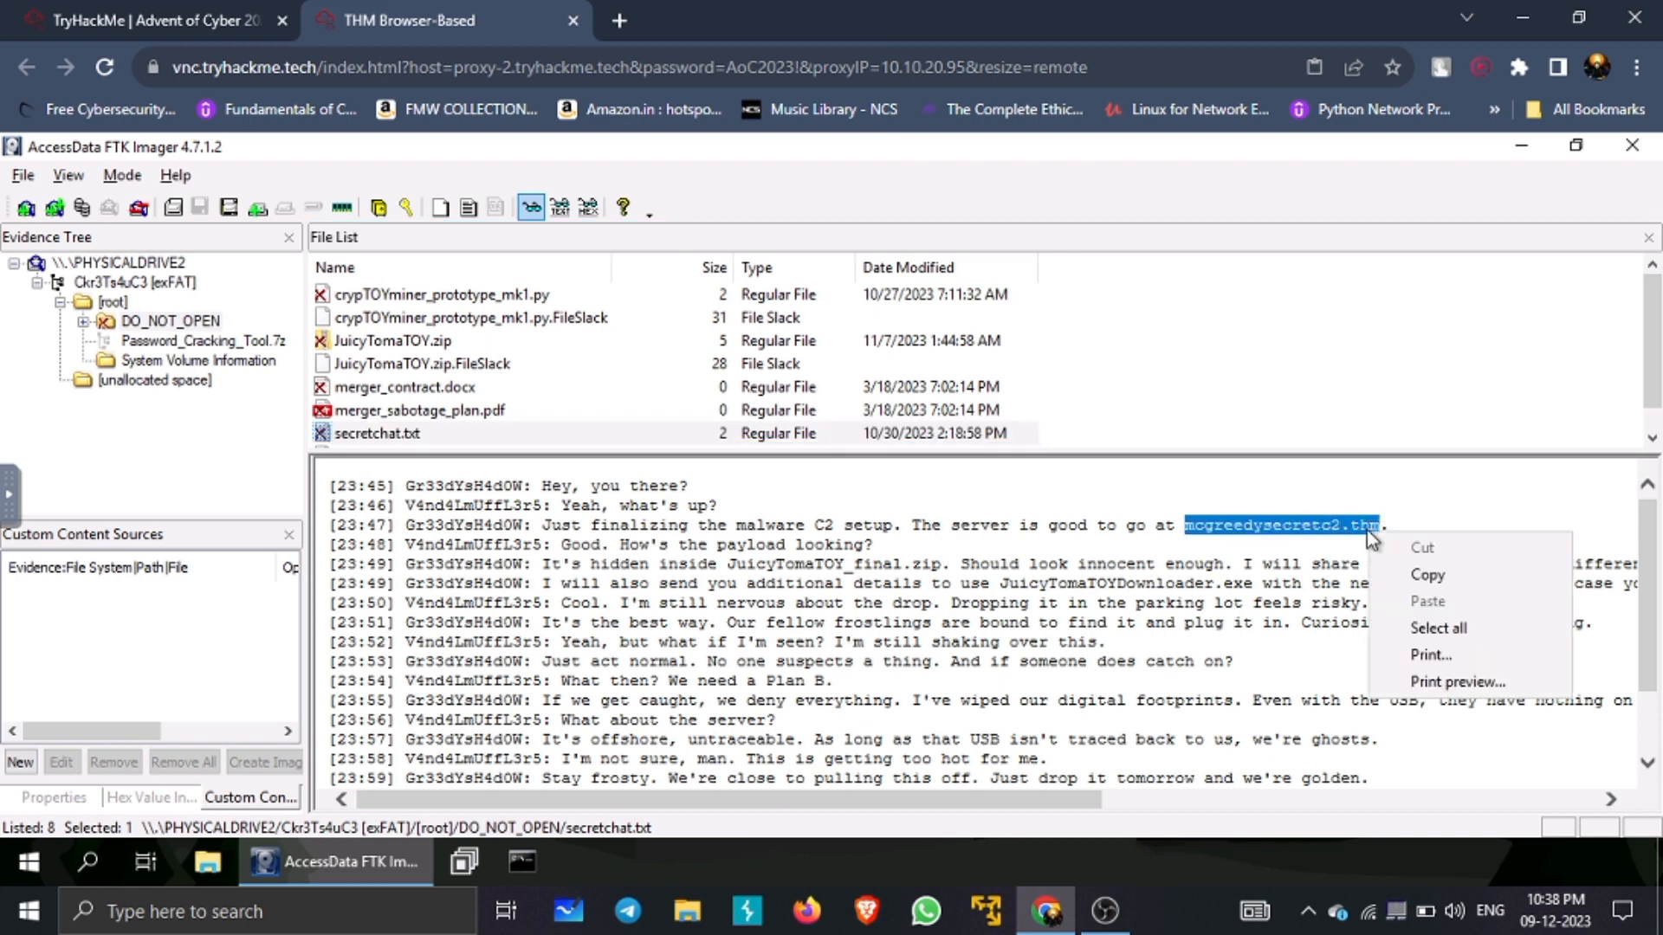
left_click(1427, 575)
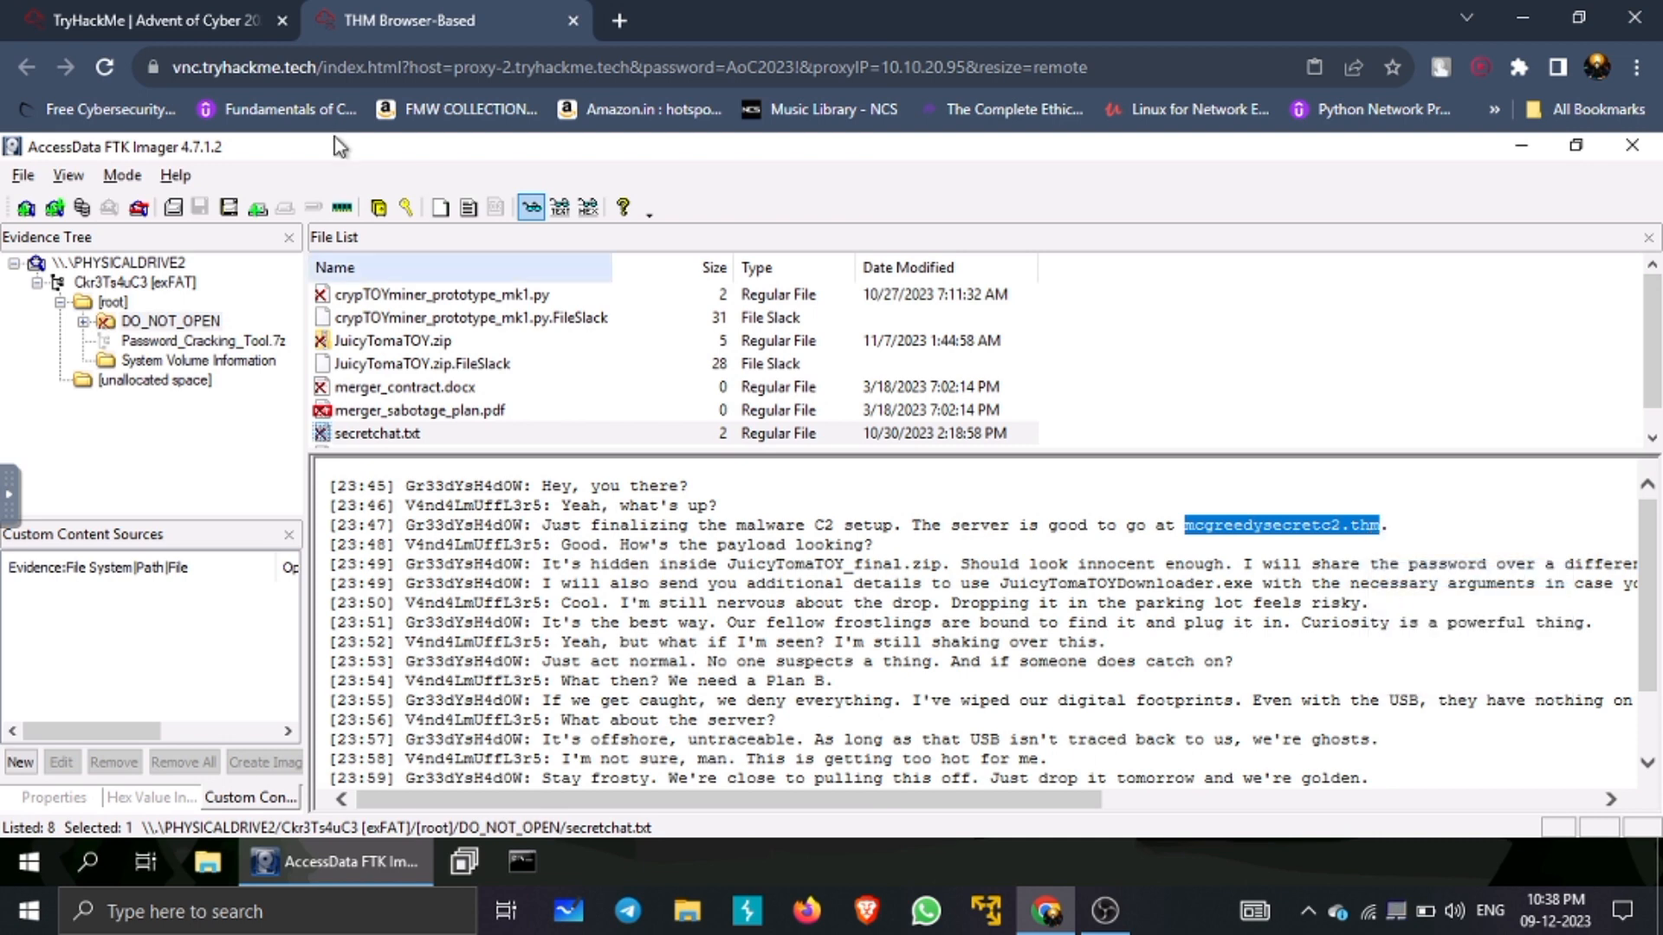
Step: Submit mcgreedysecretc2.thm in the TryHackMe room as the answer to the malware C2 server question
left_click(104, 1)
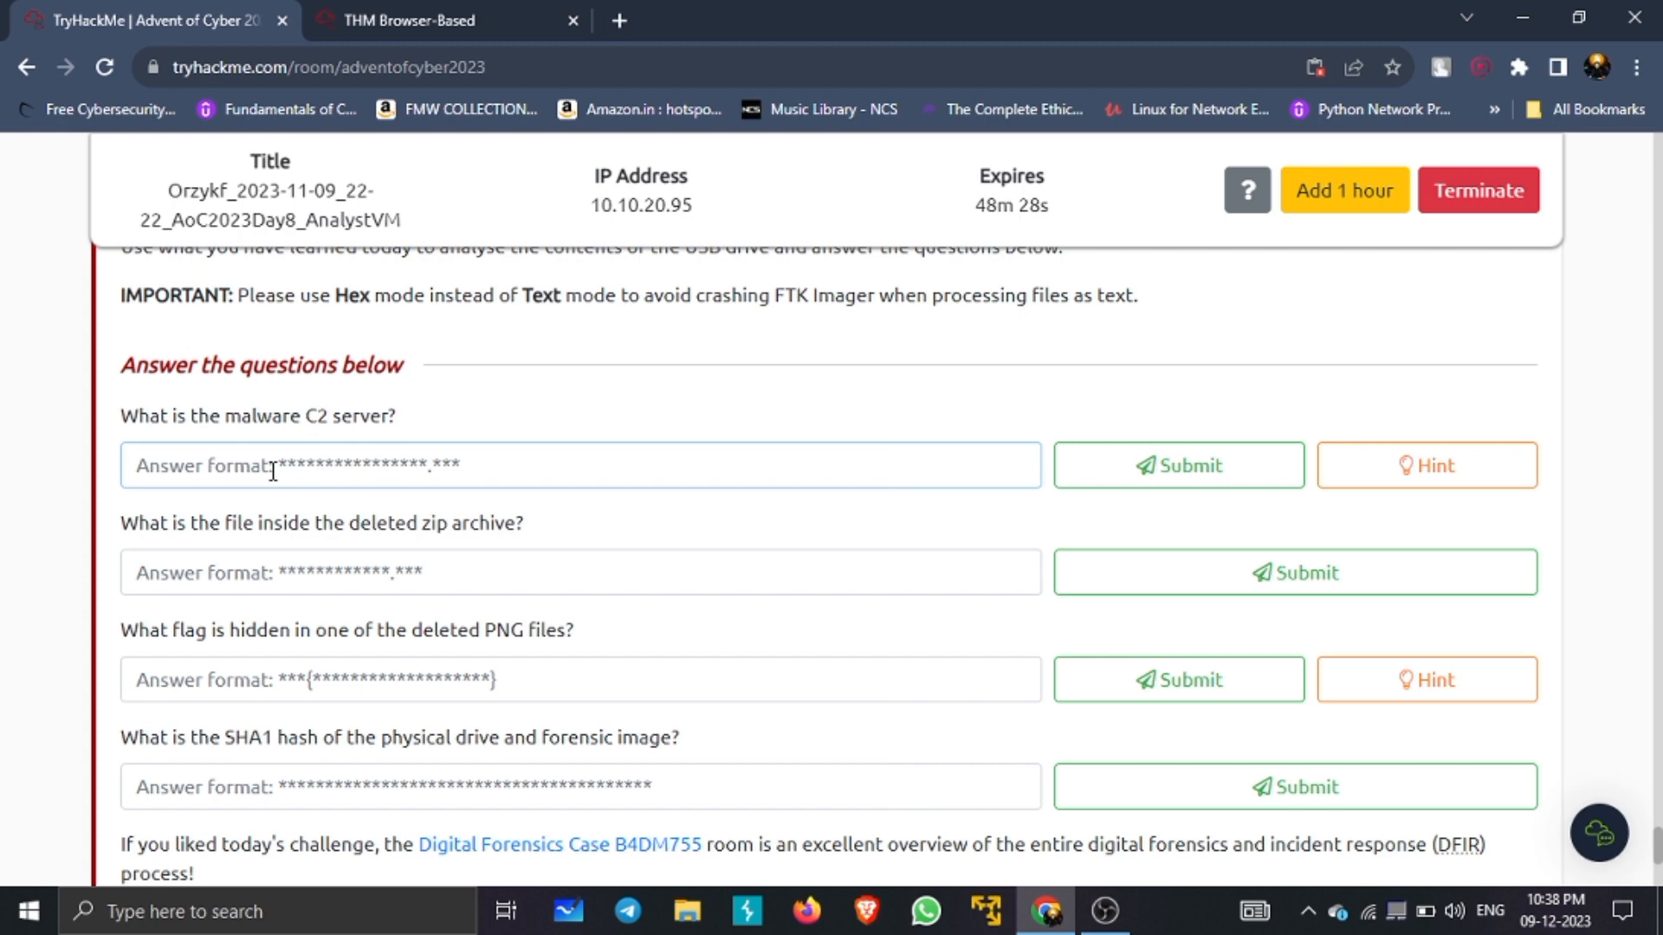
key("ctrl+v")
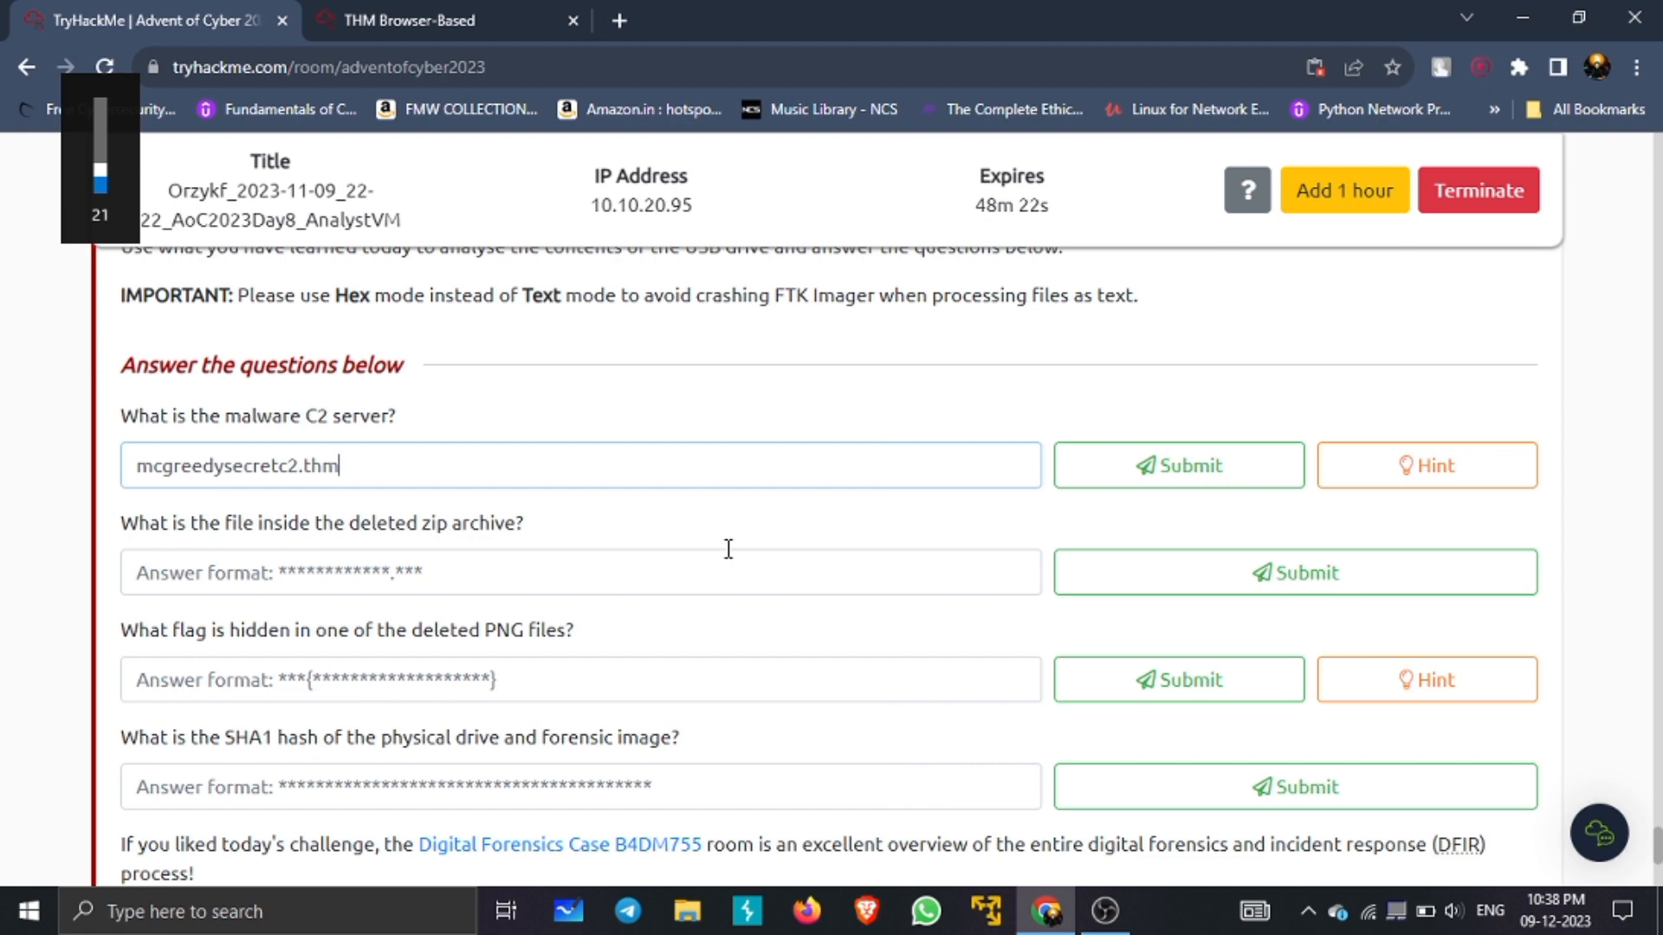
left_click(1244, 474)
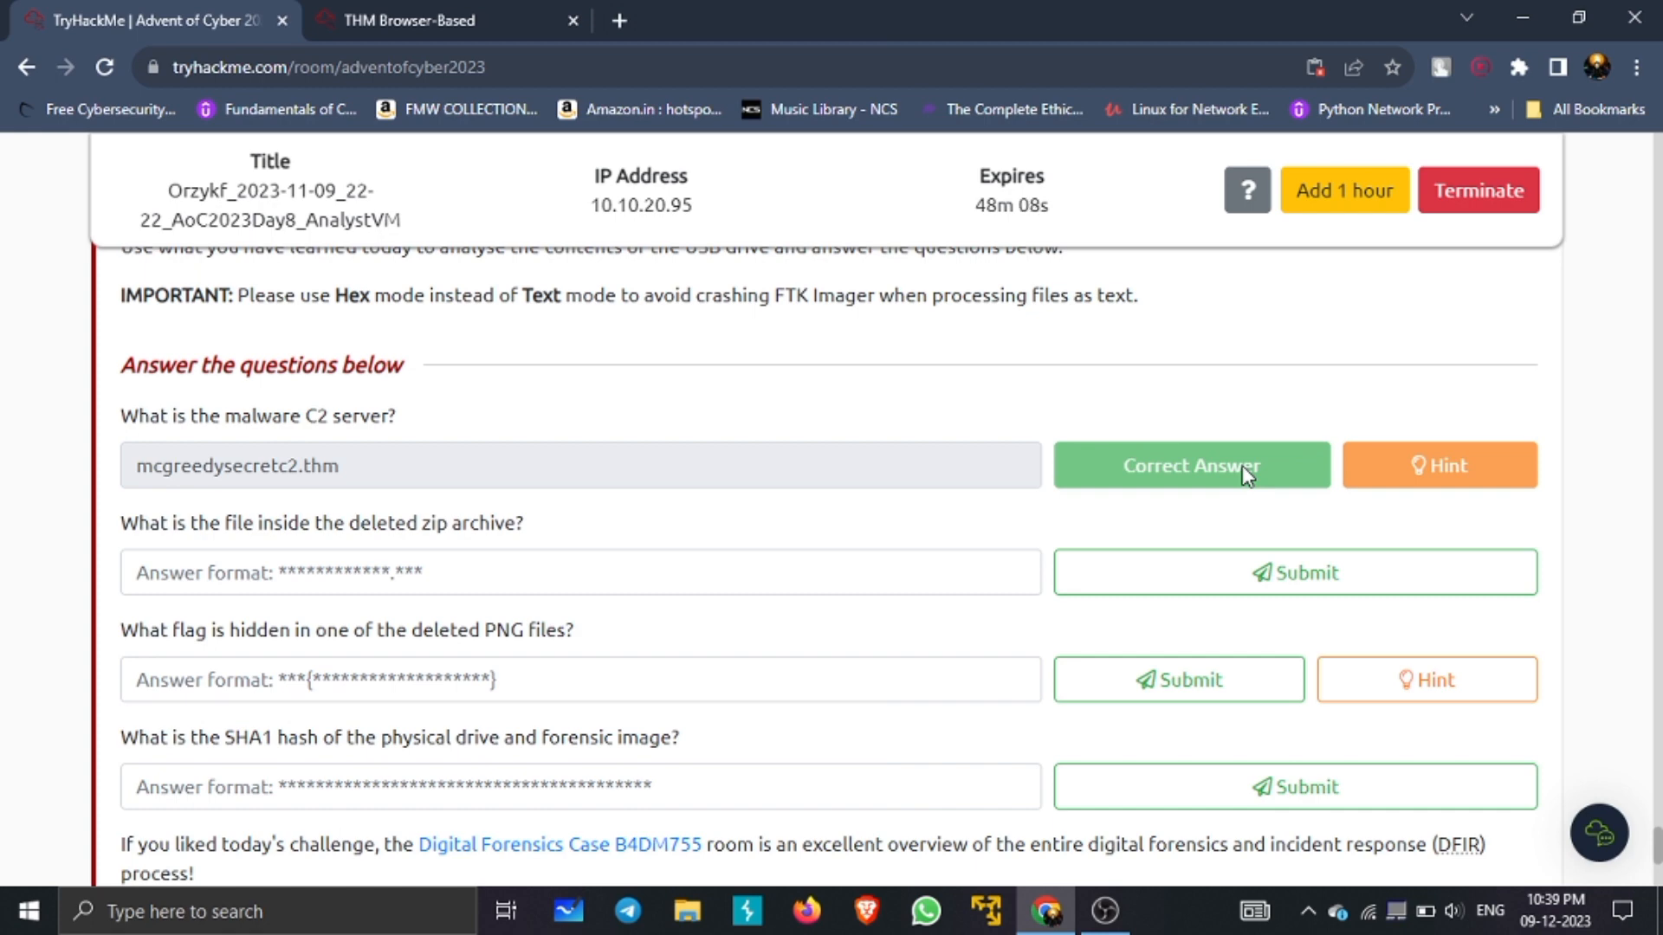
Step: Back in FTK Imager, view the contents of JuicyTomaTOY.zip and copy the file name JuicyTomaTOY.exe from that file's properties
left_click(416, 20)
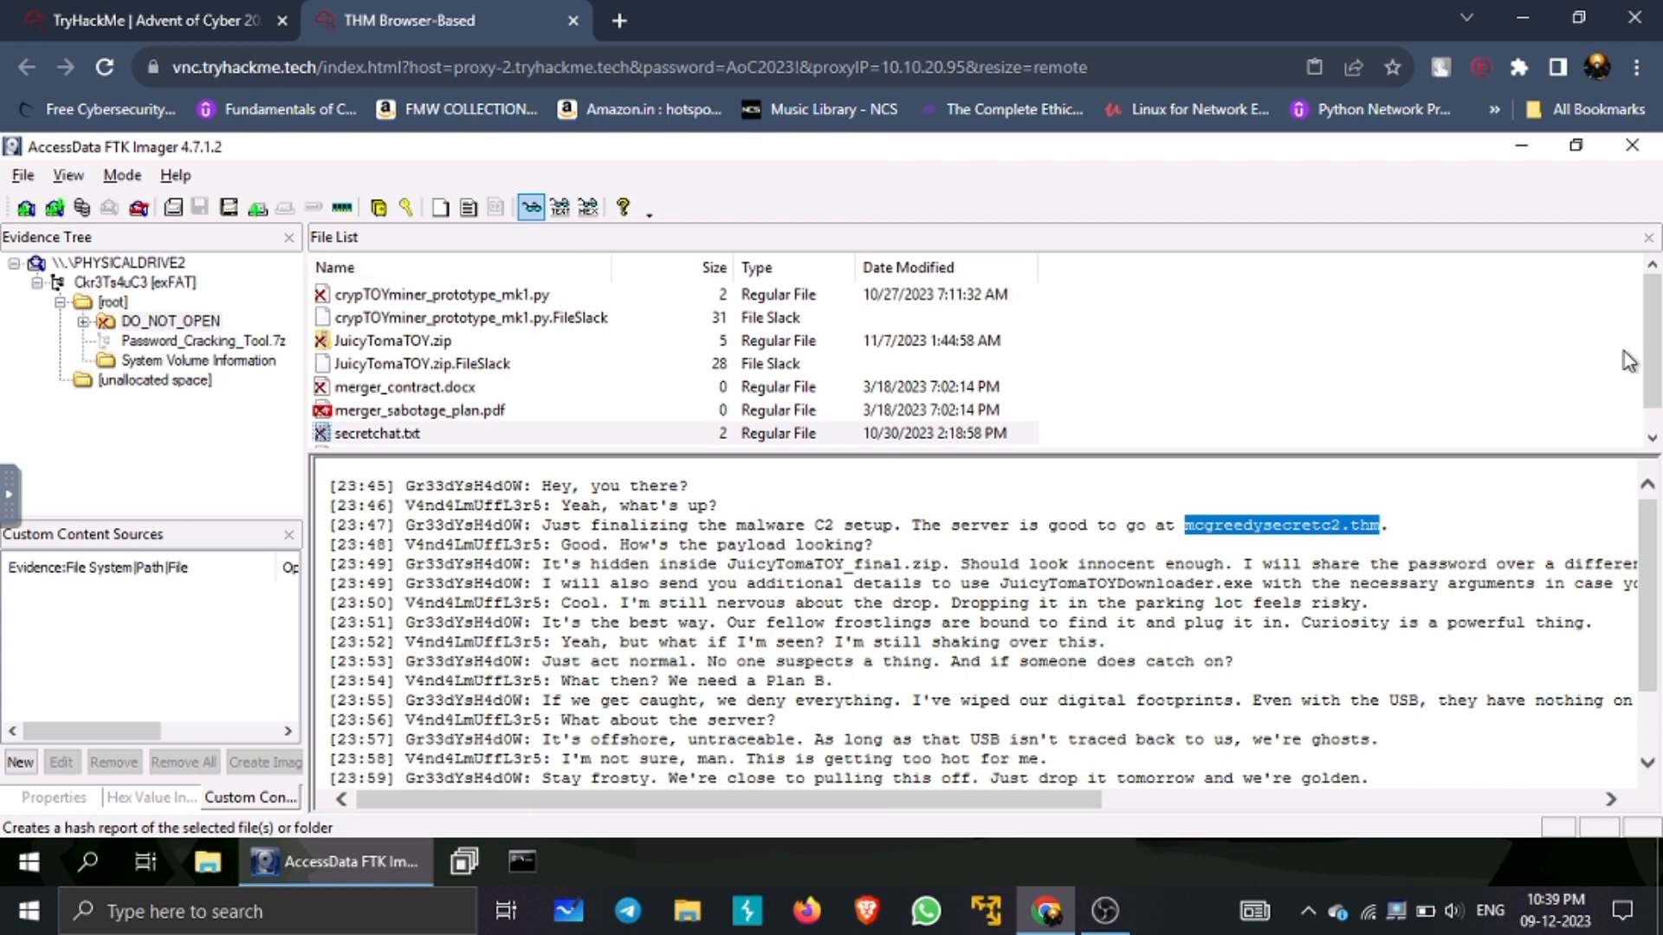
left_click(397, 342)
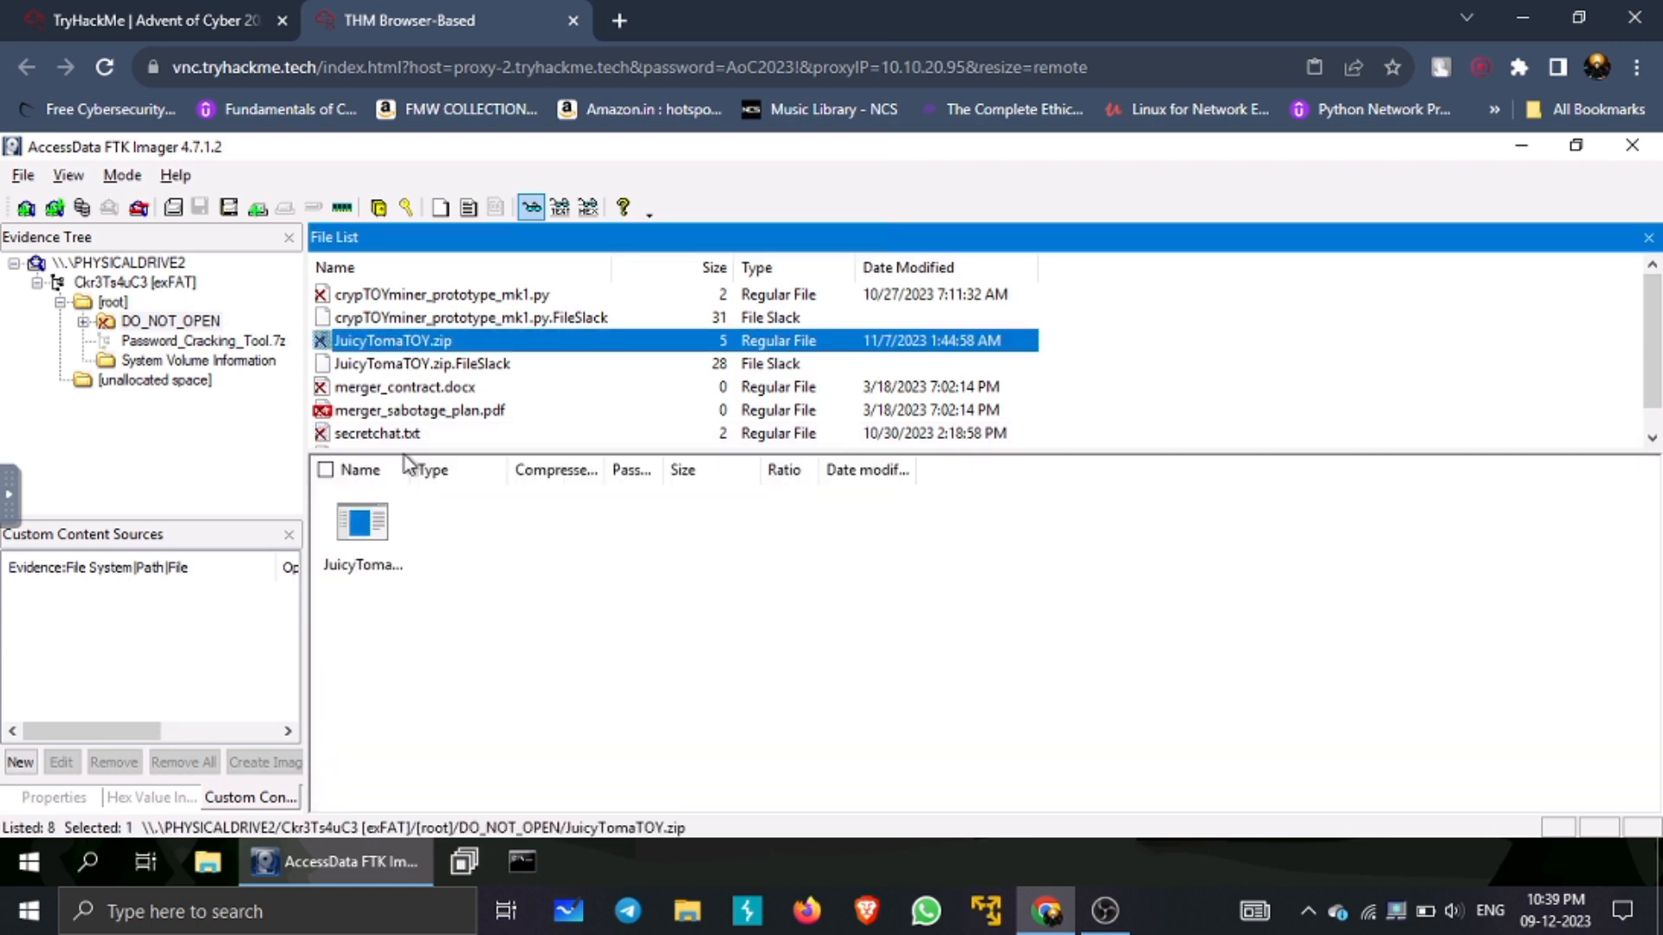
left_click(363, 542)
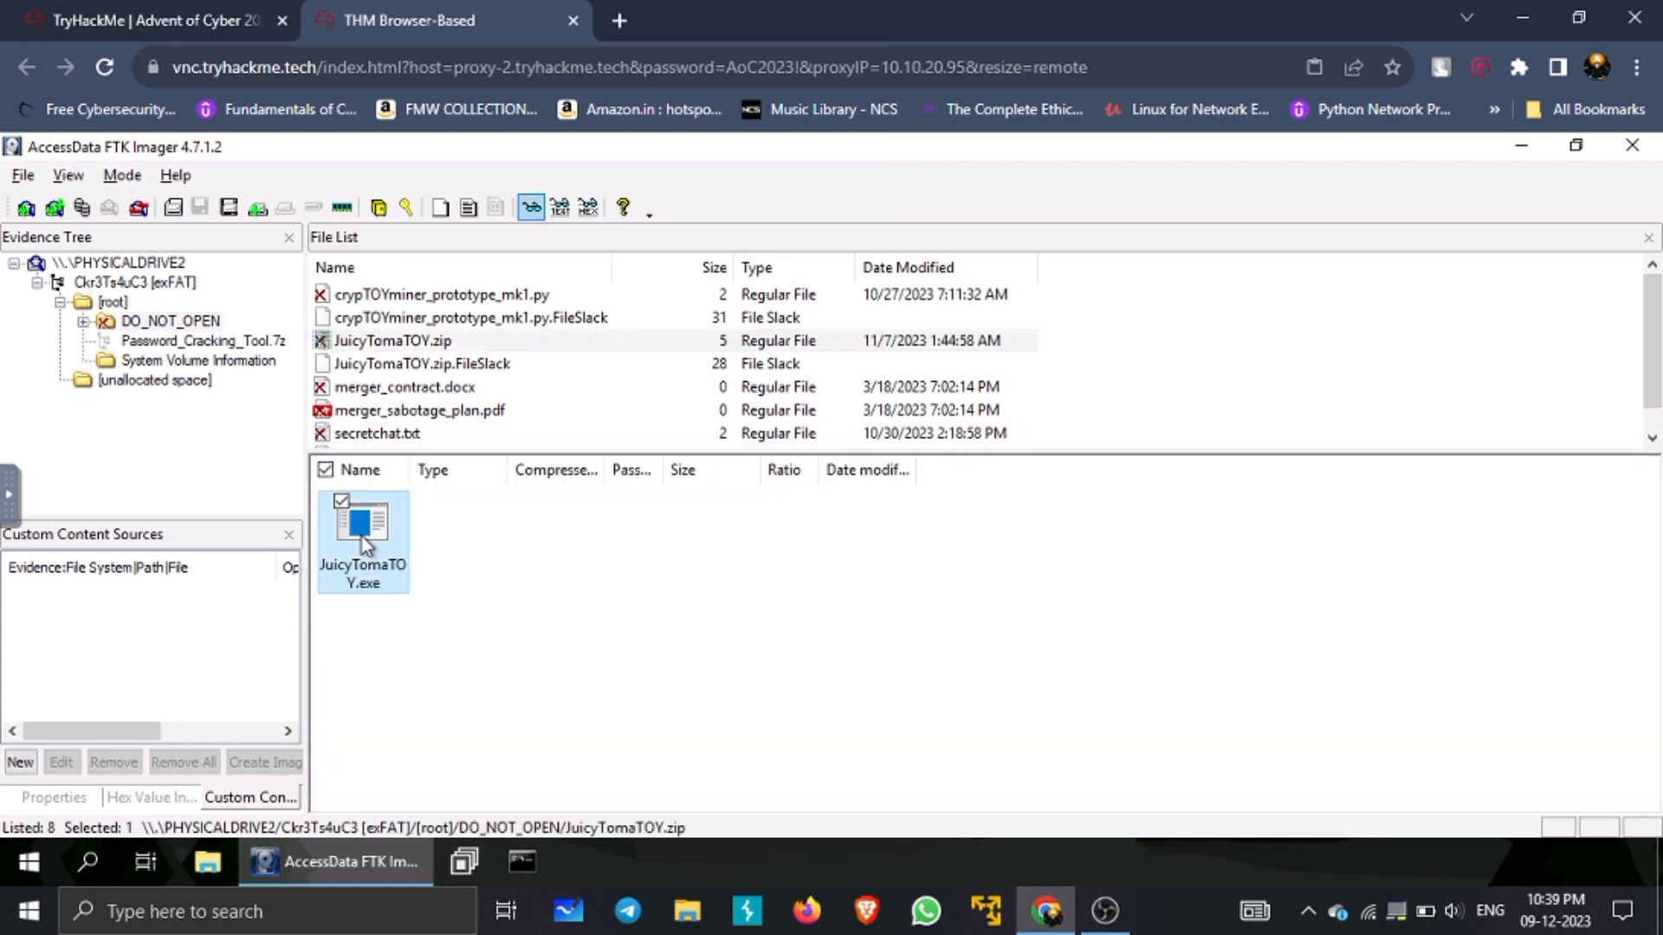
right_click(363, 543)
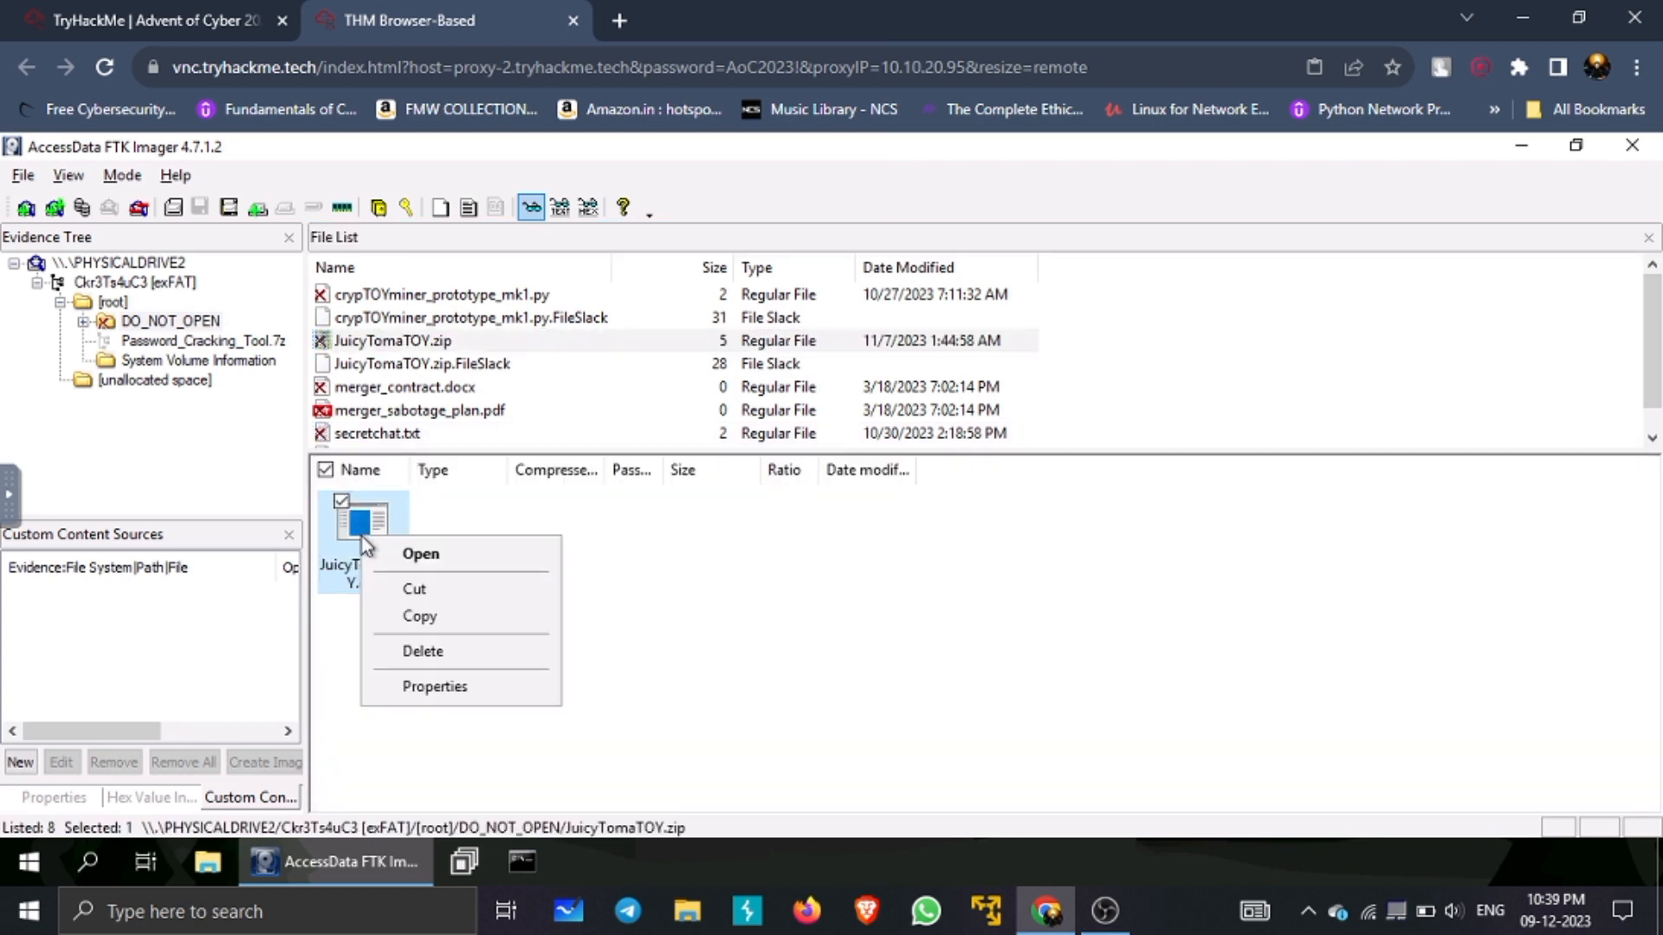
left_click(433, 687)
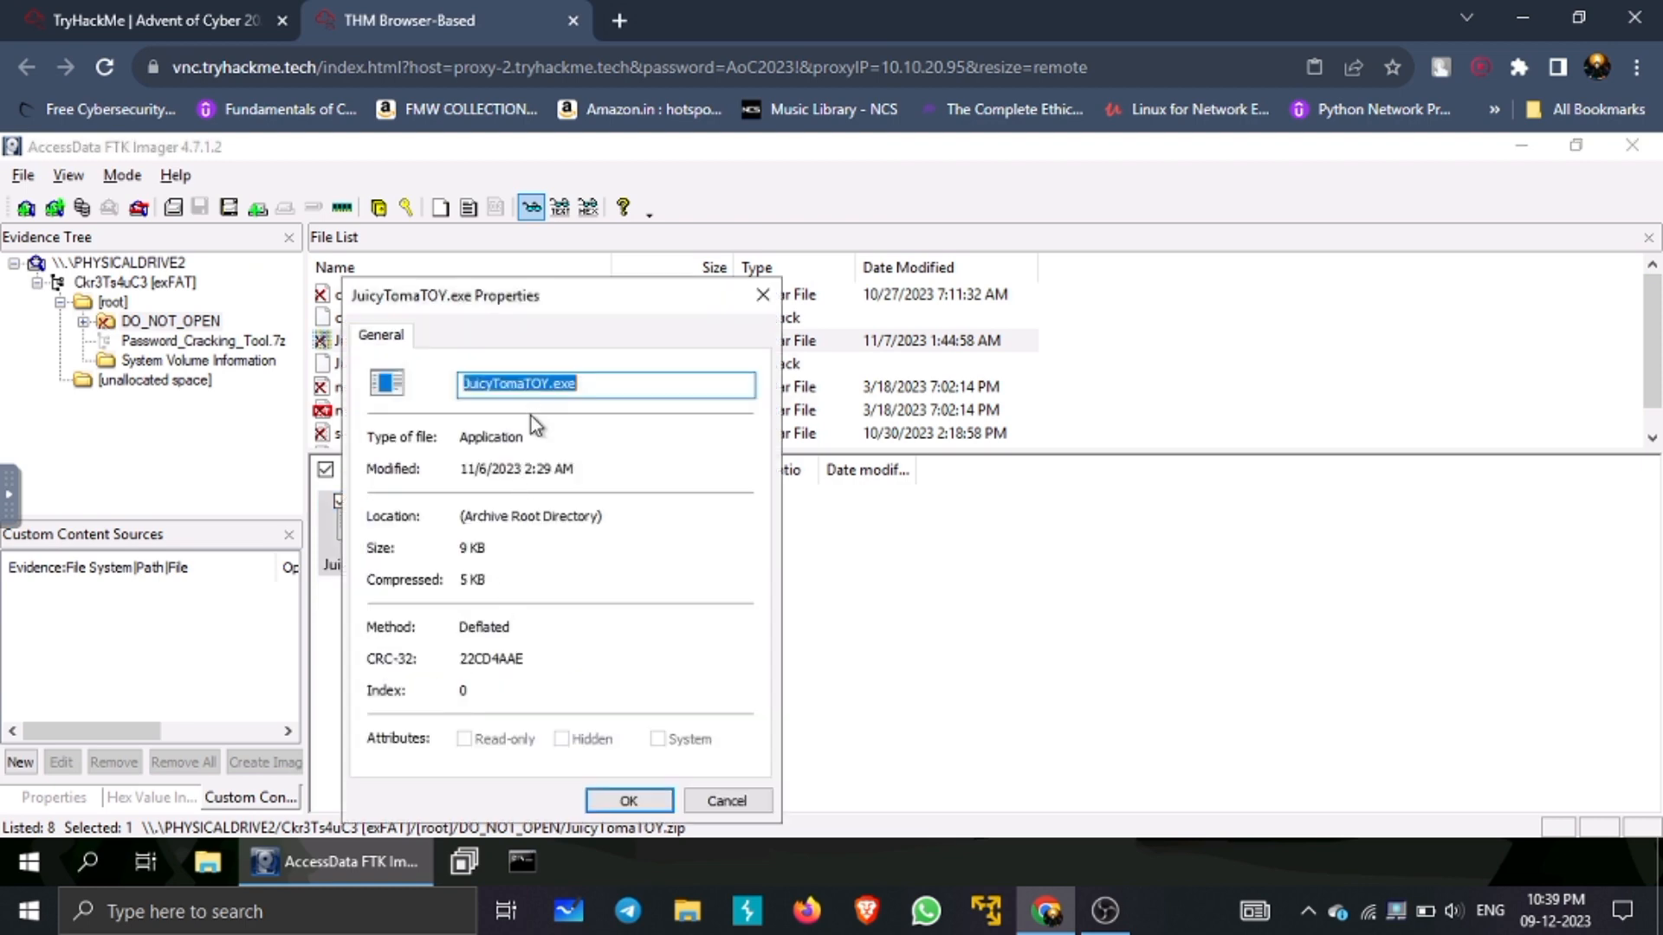
right_click(526, 379)
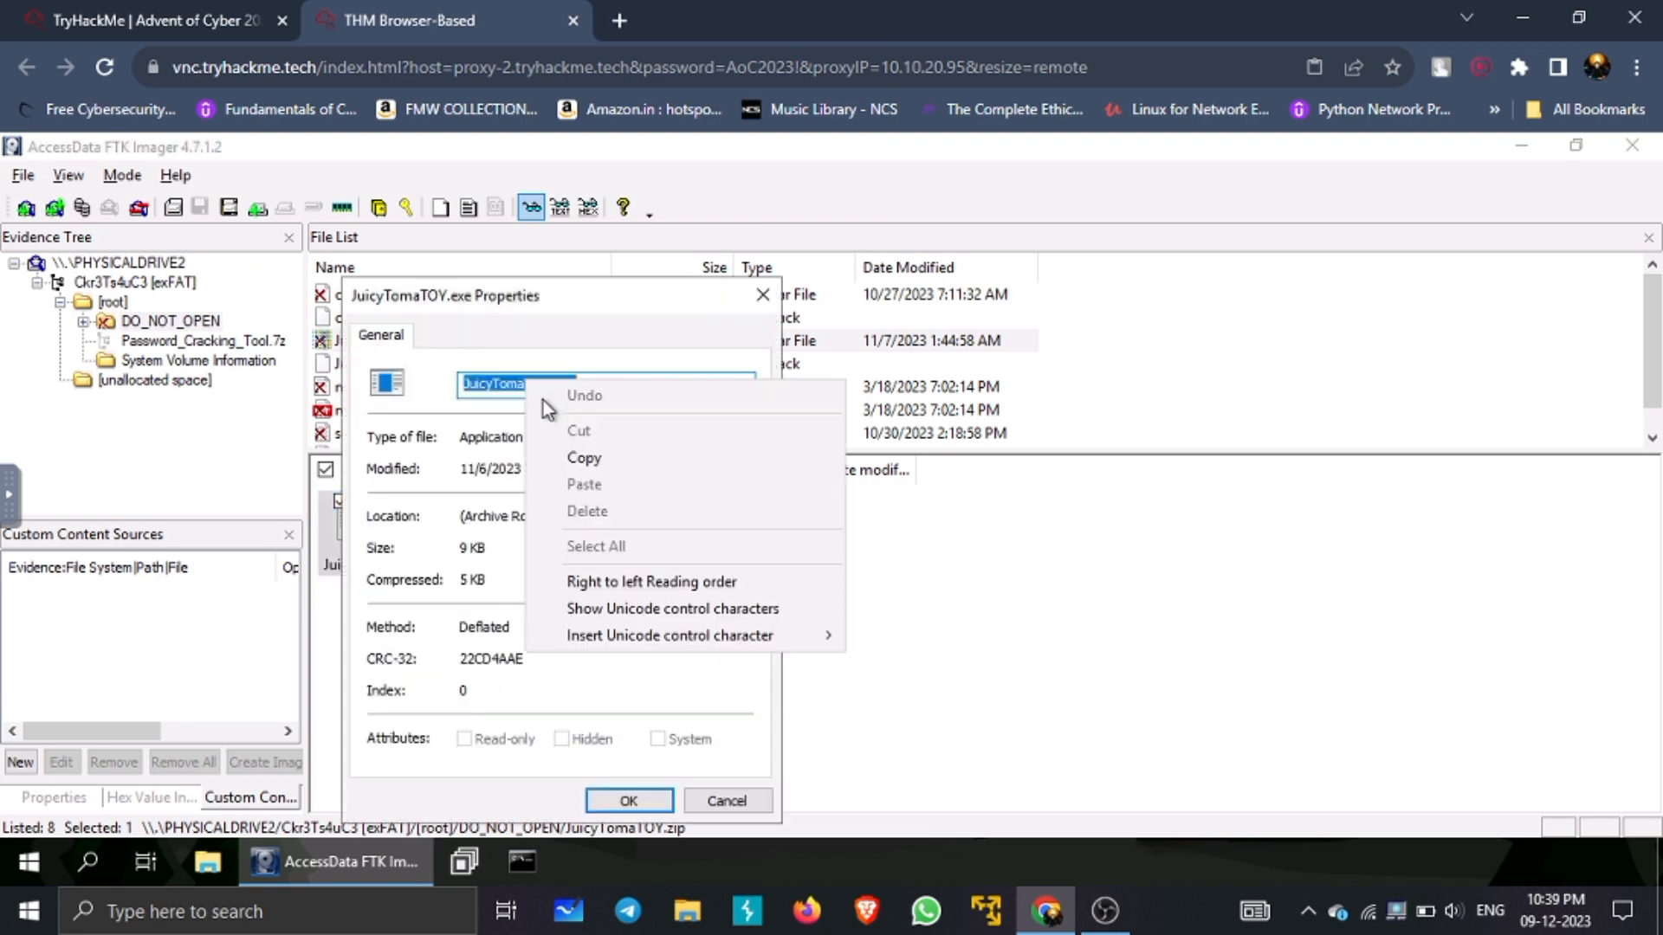
left_click(582, 458)
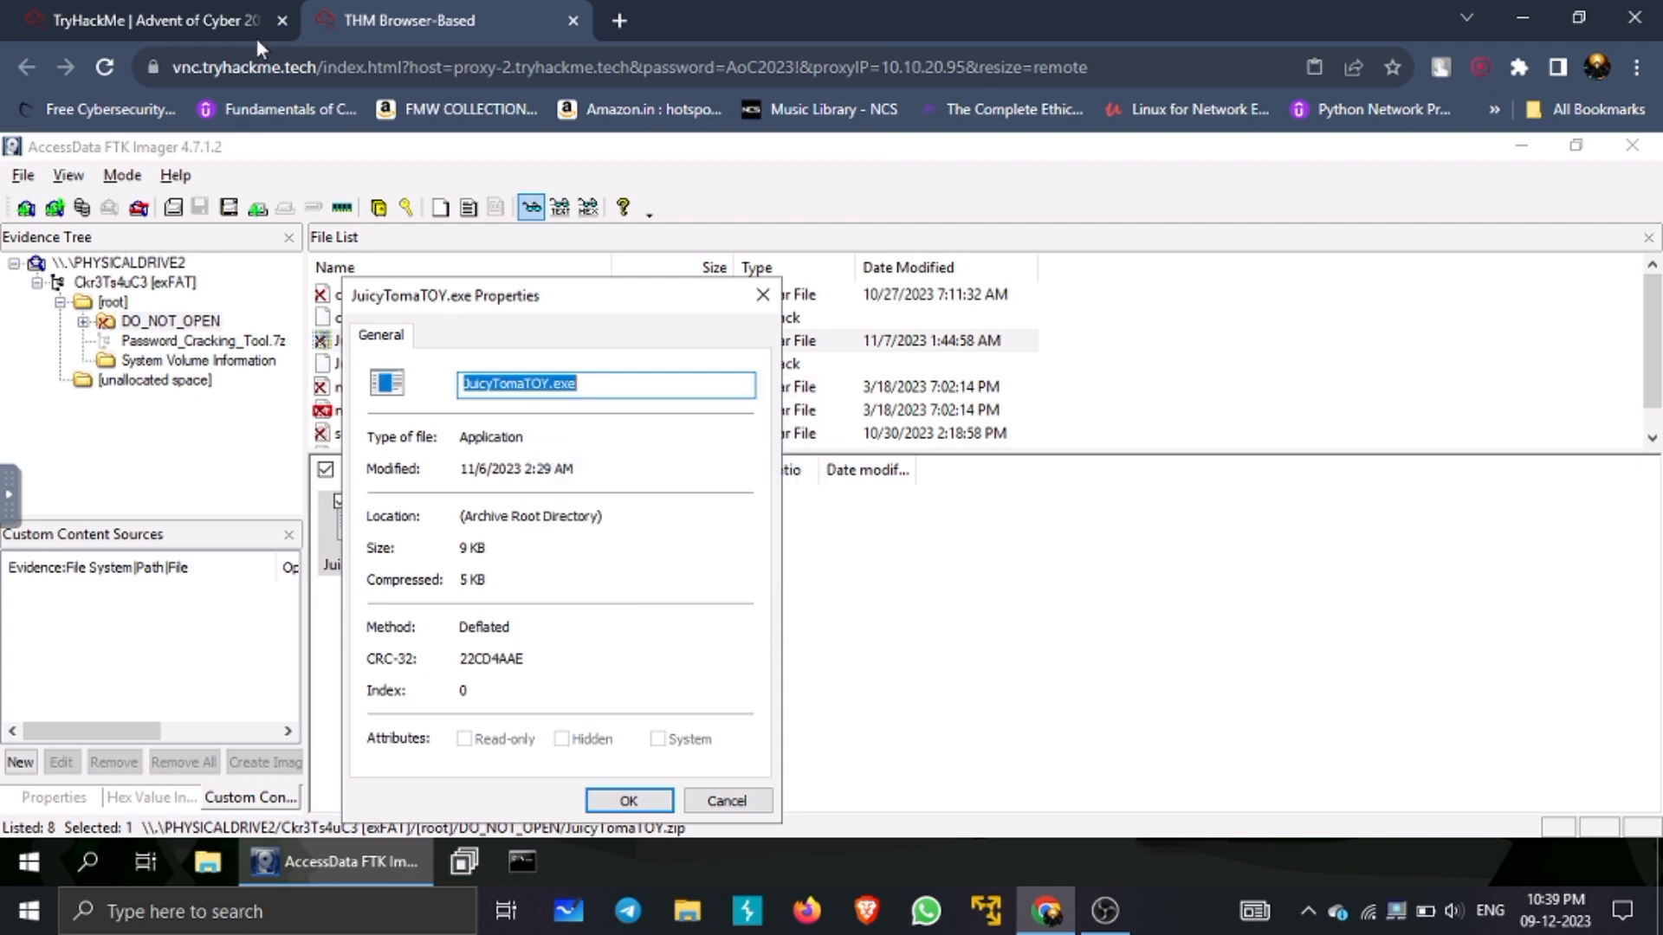
Step: Submit JuicyTomaTOY.exe in the TryHackMe room as the answer for the file inside the deleted zip archive
left_click(85, 12)
left_click(284, 580)
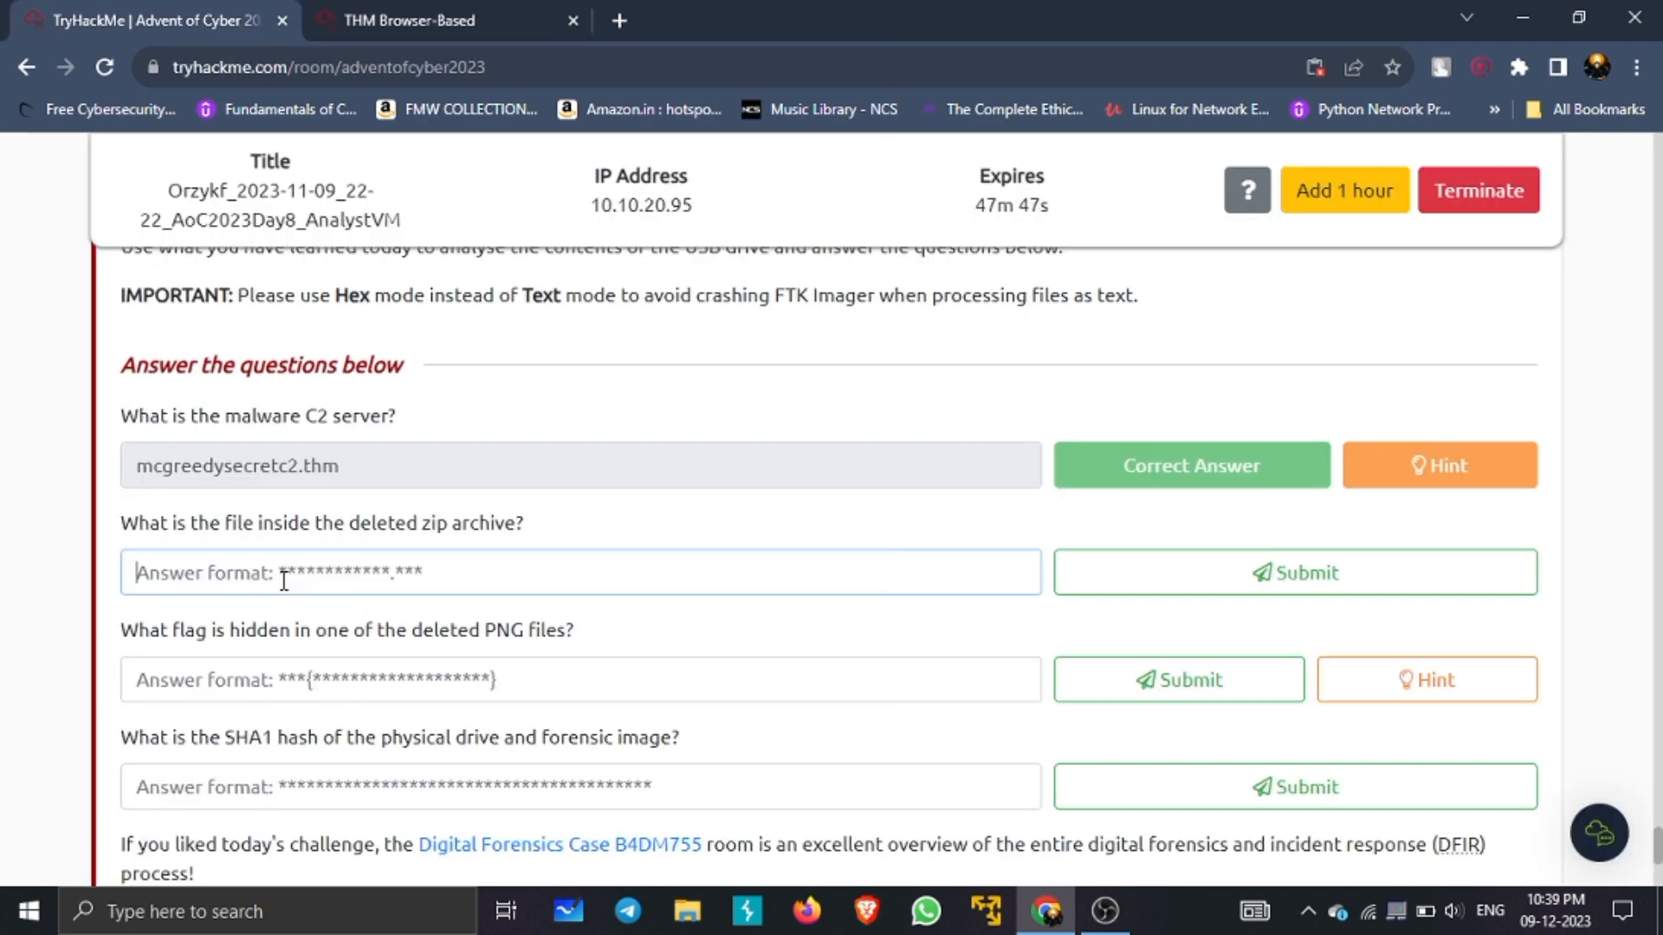
key("ctrl+v")
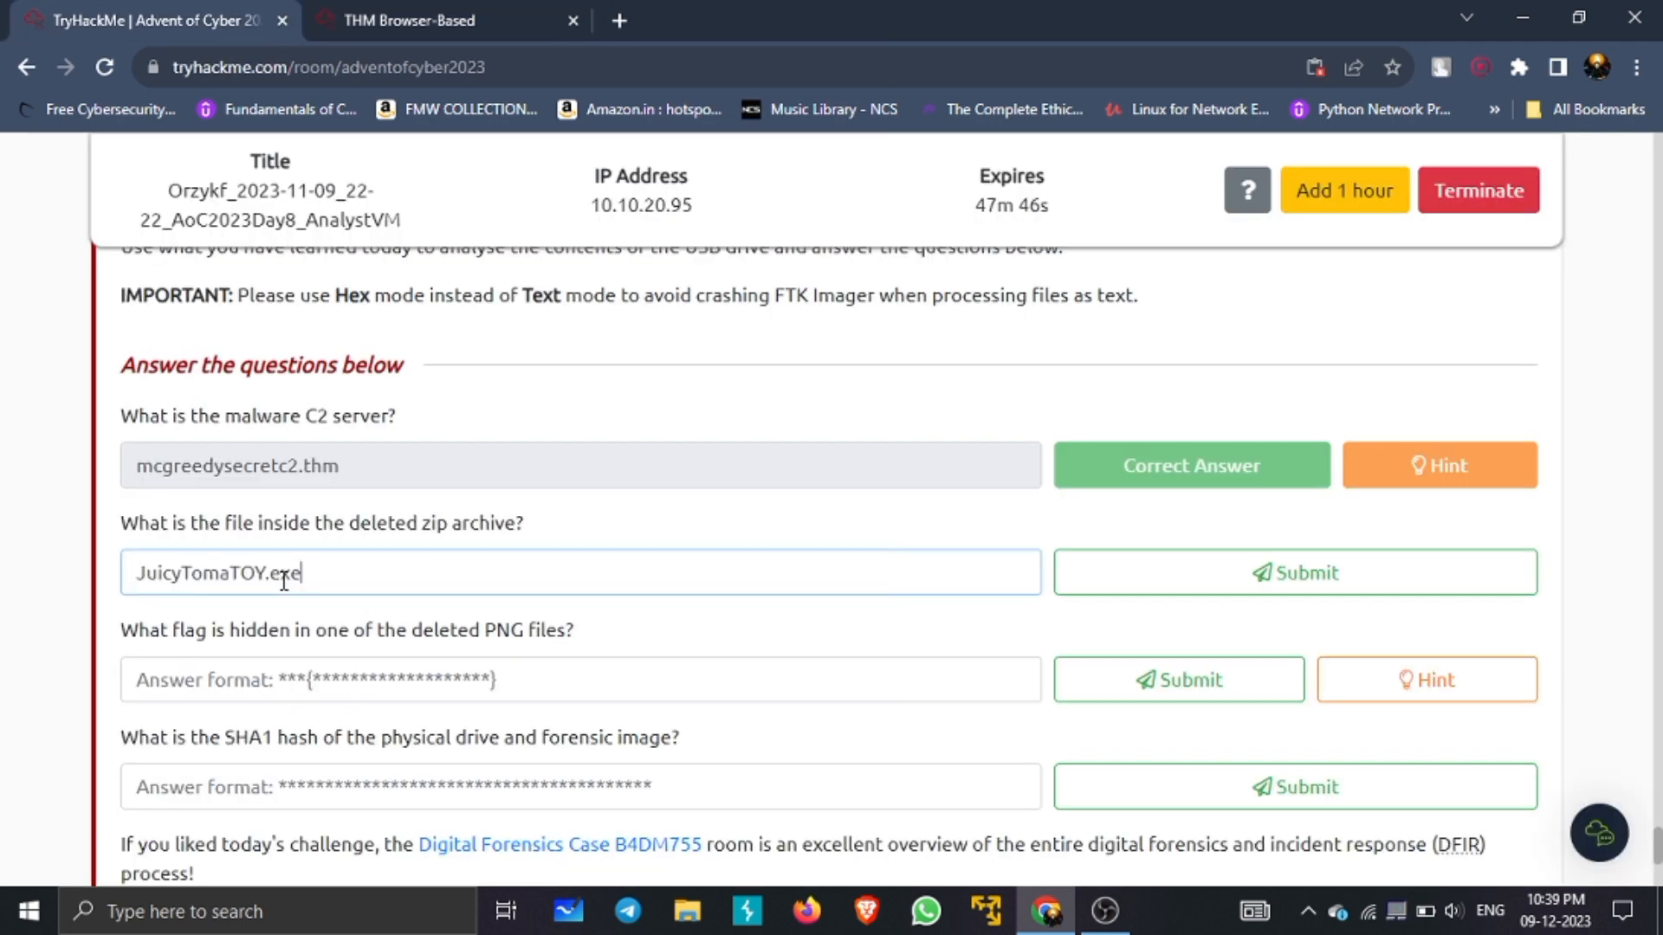
left_click(1165, 594)
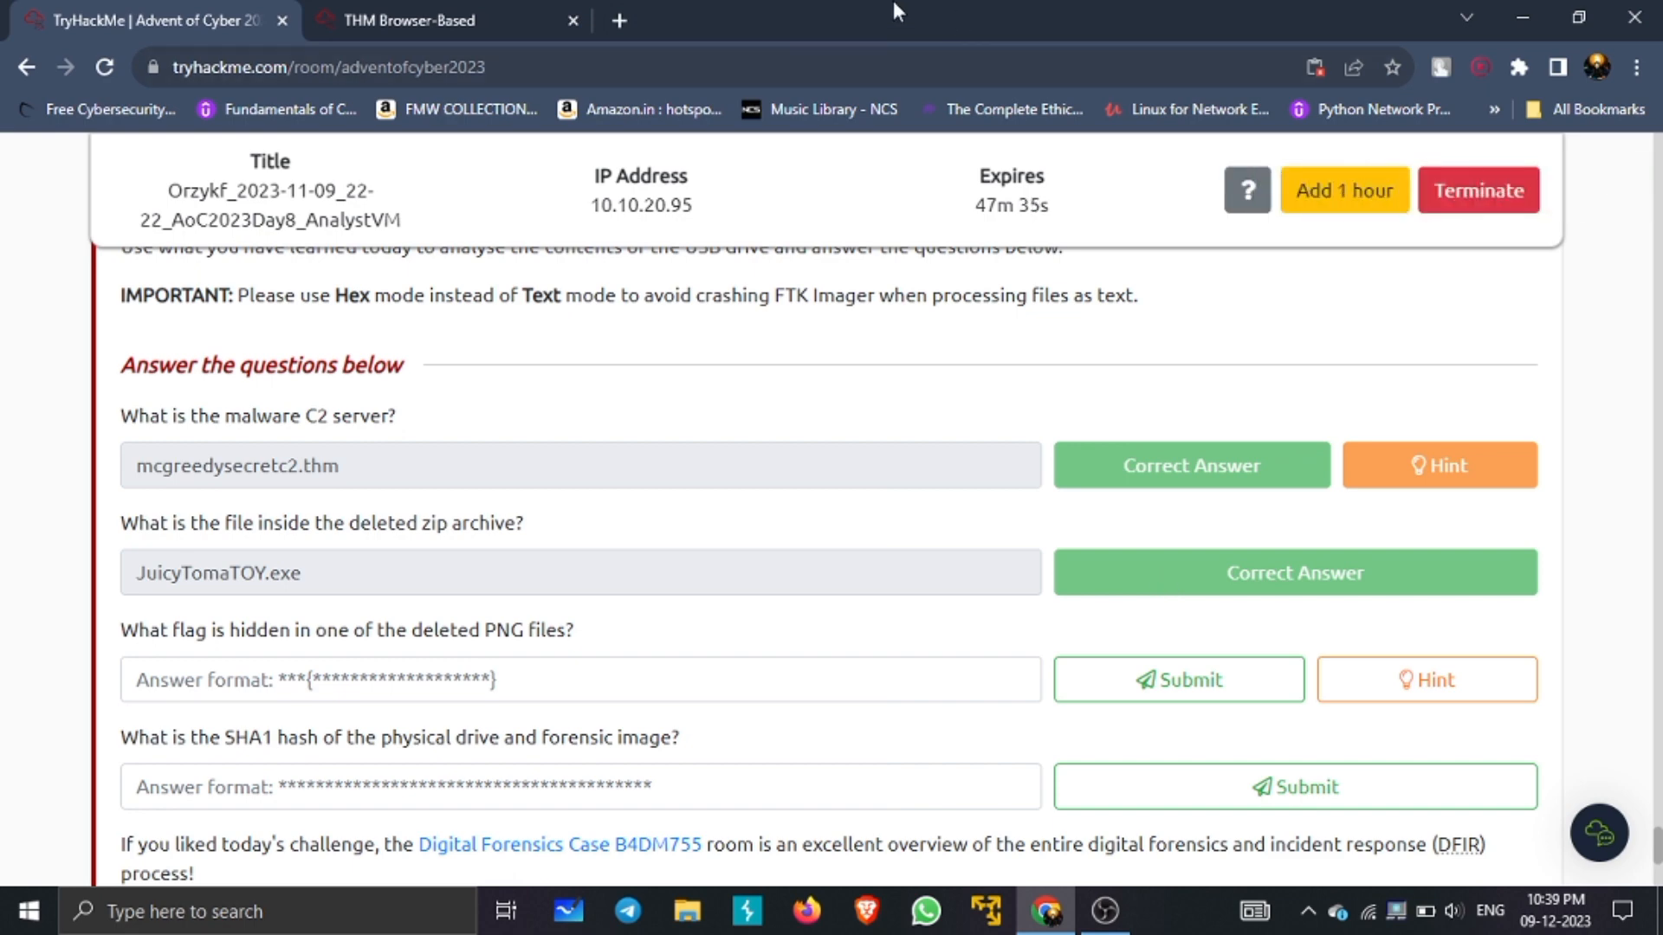
Step: Return to FTK Imager, close the JuicyTomaTOY.exe properties and look through the DO_NOT_OPEN file list for deleted PNG files
left_click(340, 4)
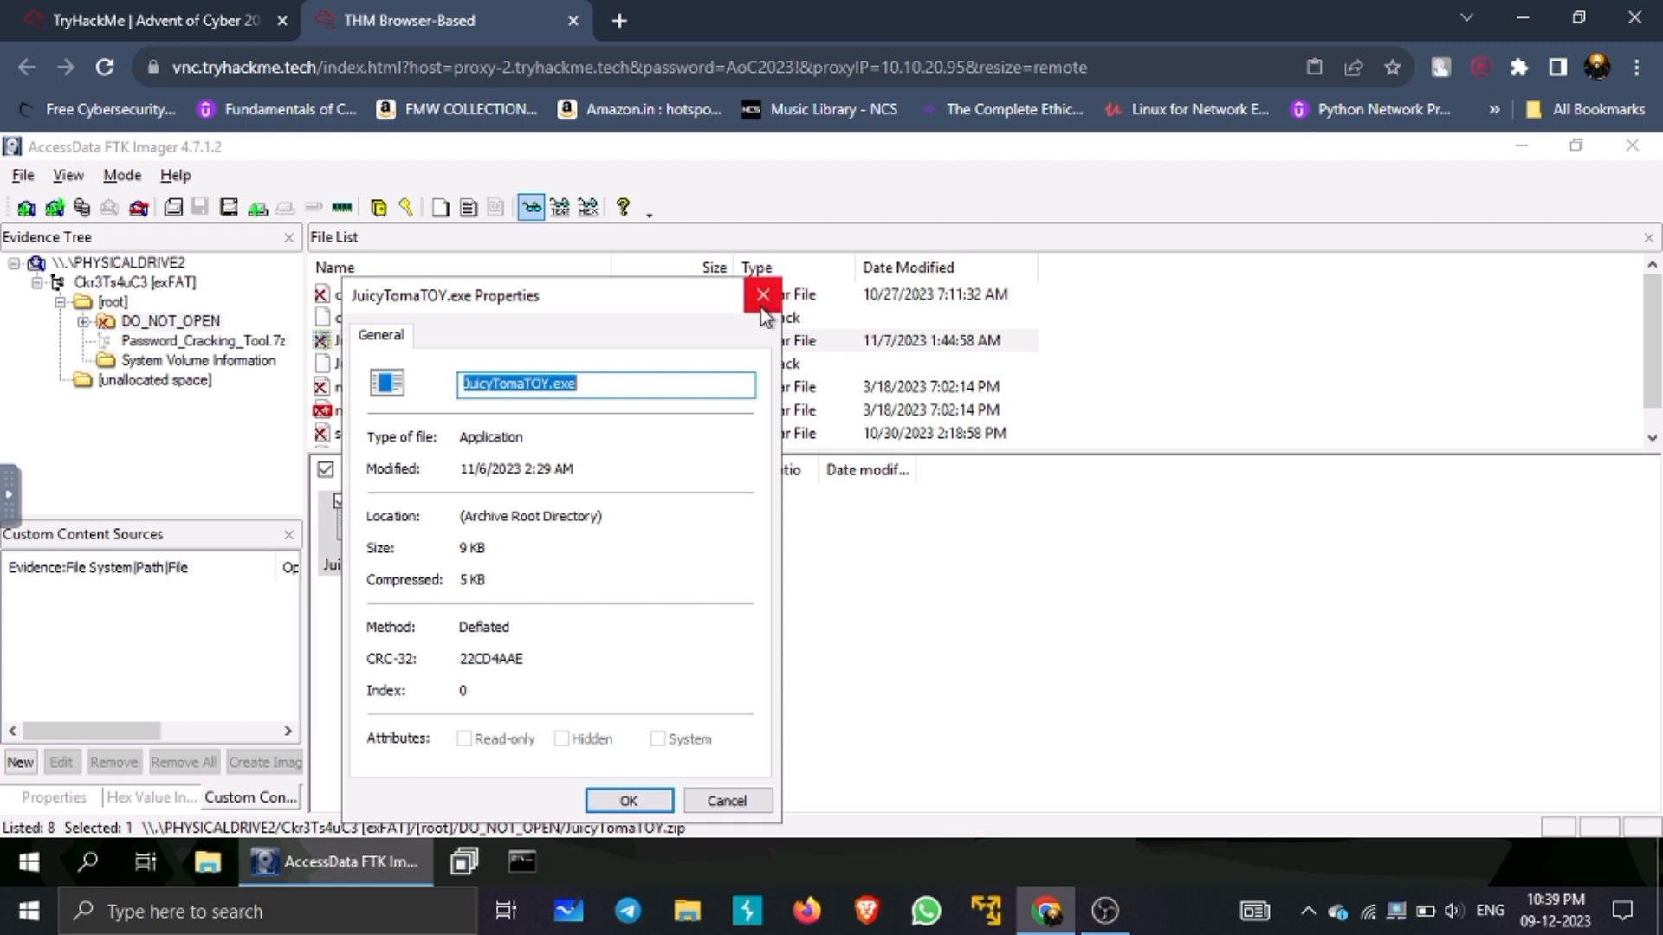
left_click(641, 794)
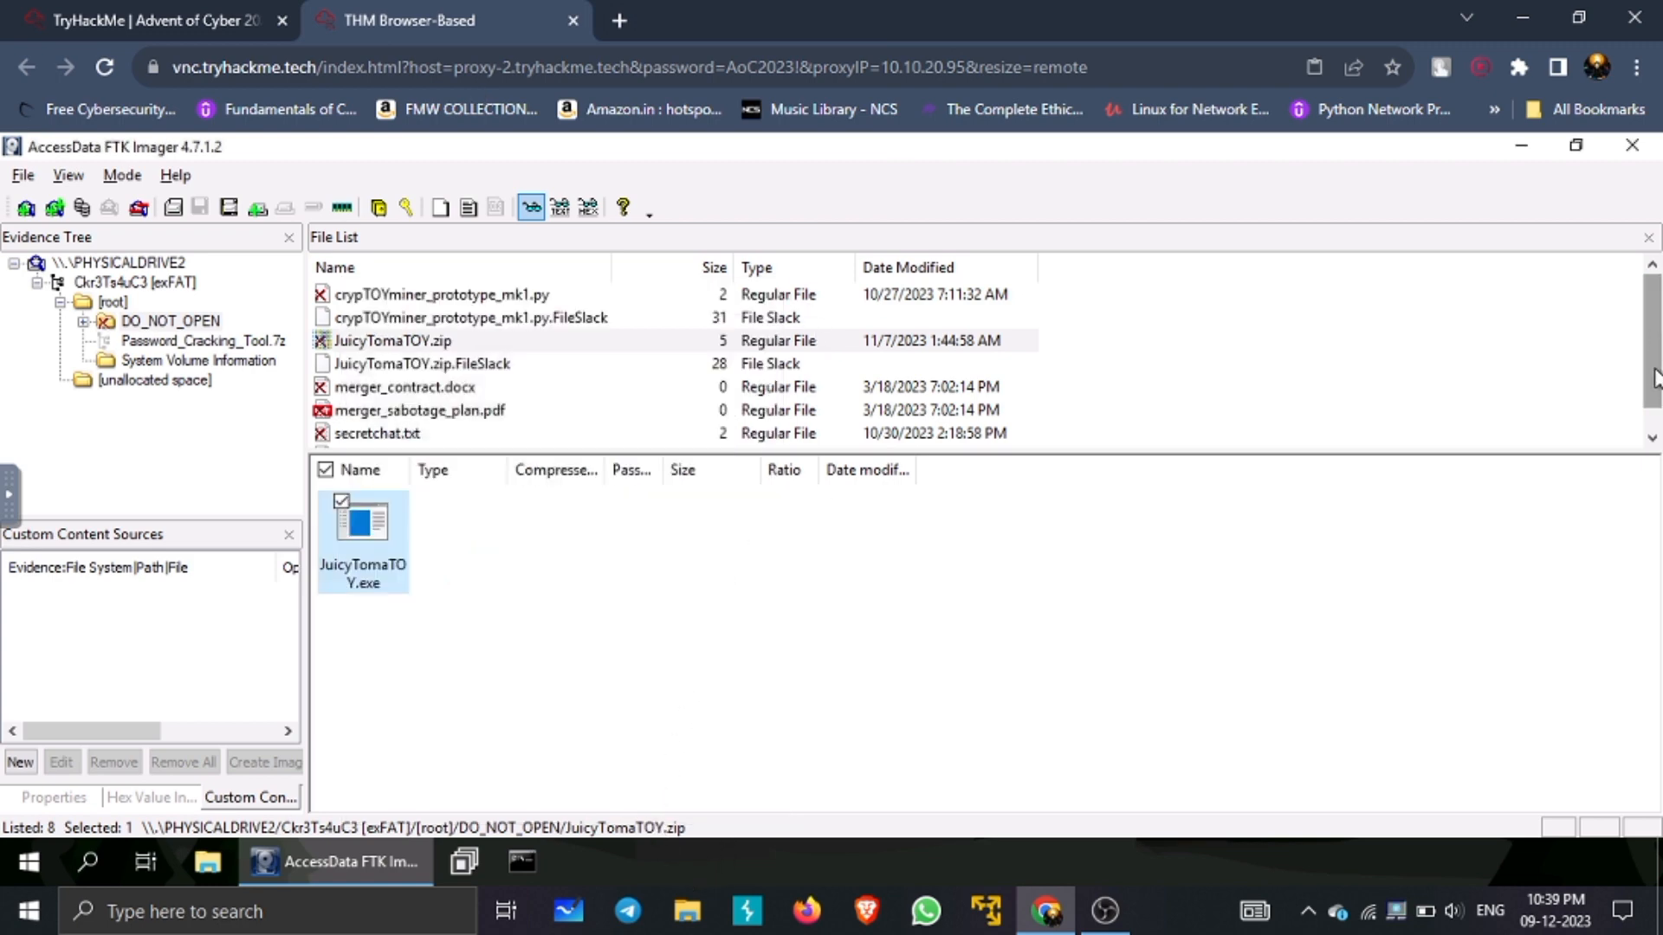
left_click_drag(1653, 378, 1654, 411)
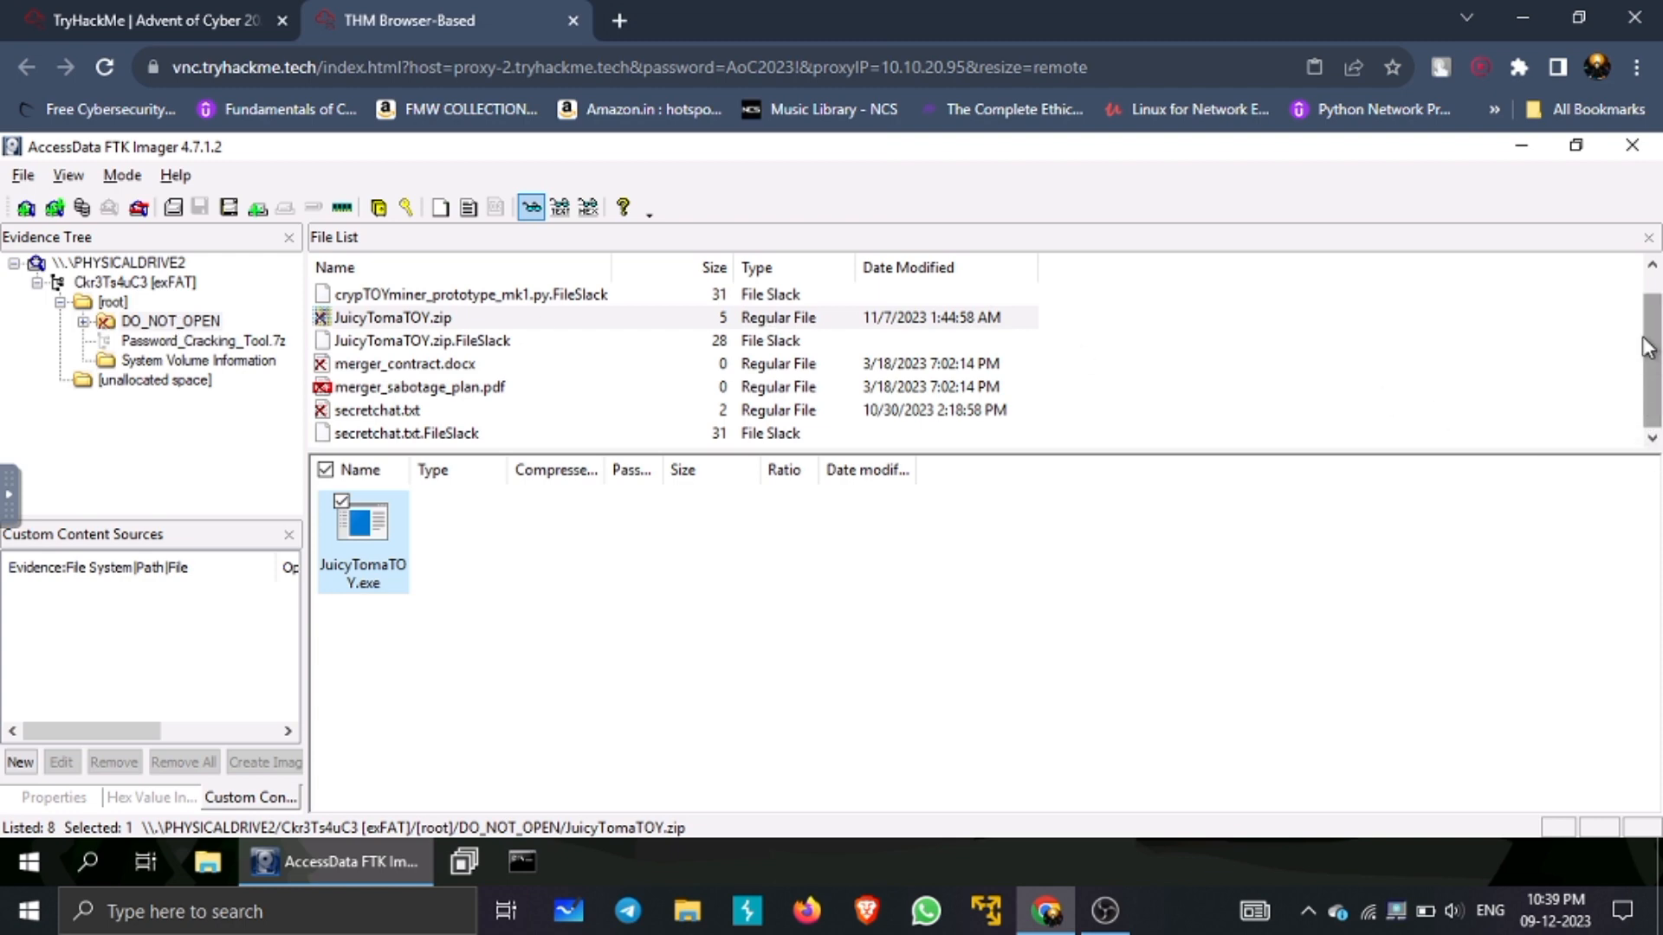
left_click_drag(1645, 338, 1650, 291)
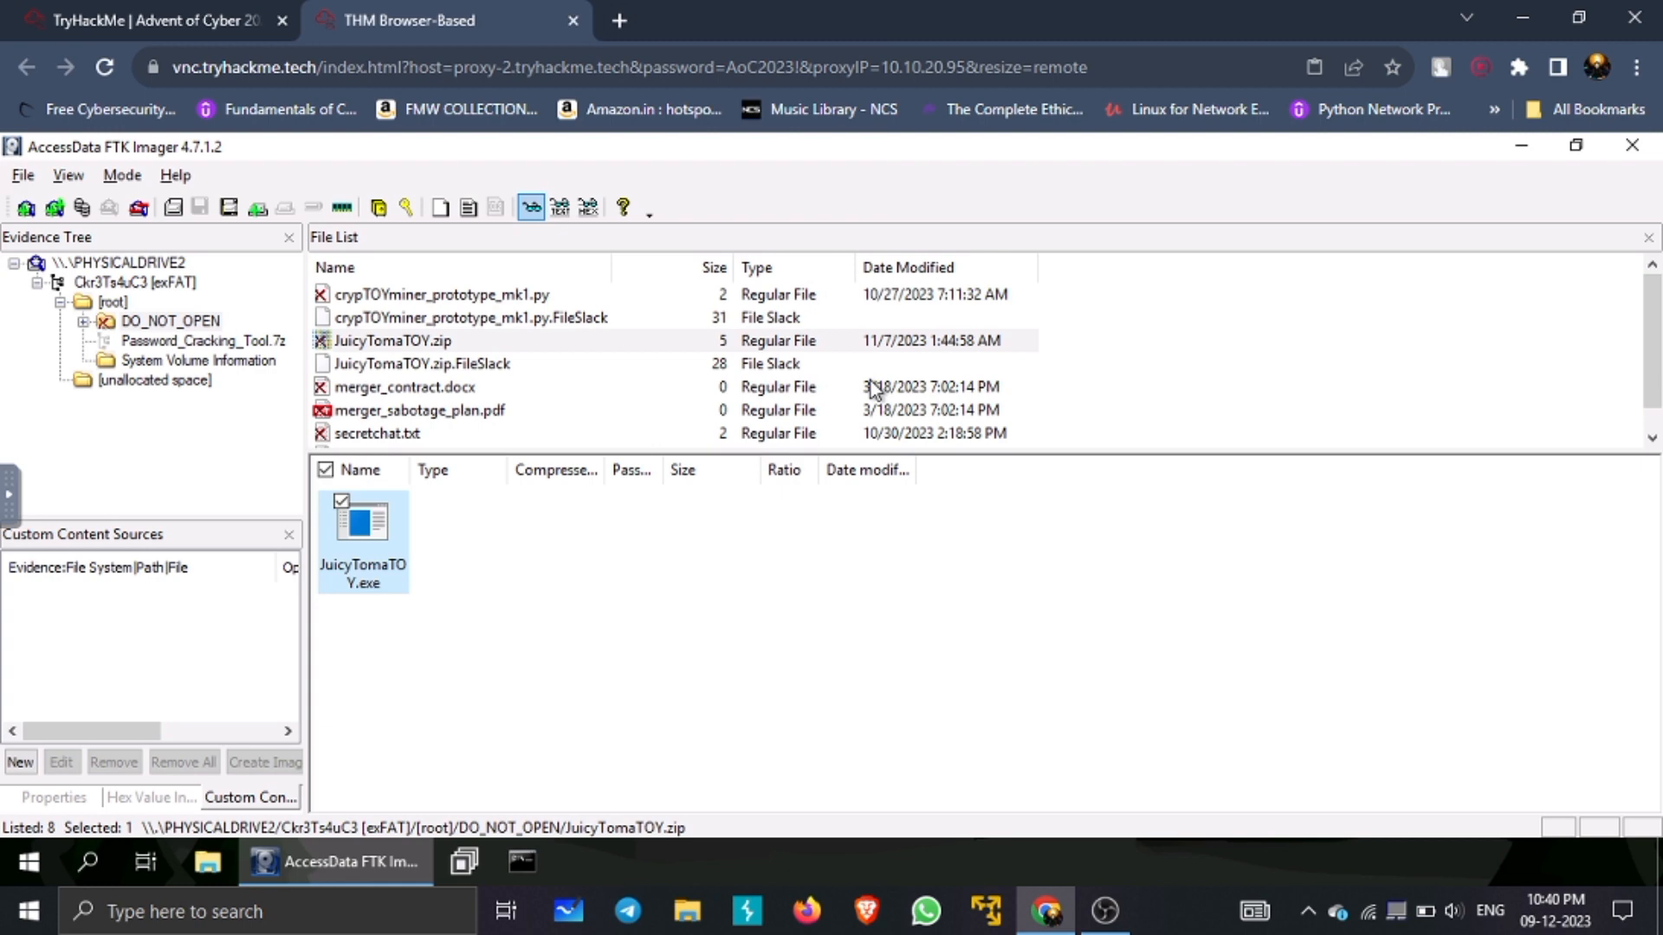
Step: List the files in the root folder and preview the deleted image portrait.png
left_click(90, 309)
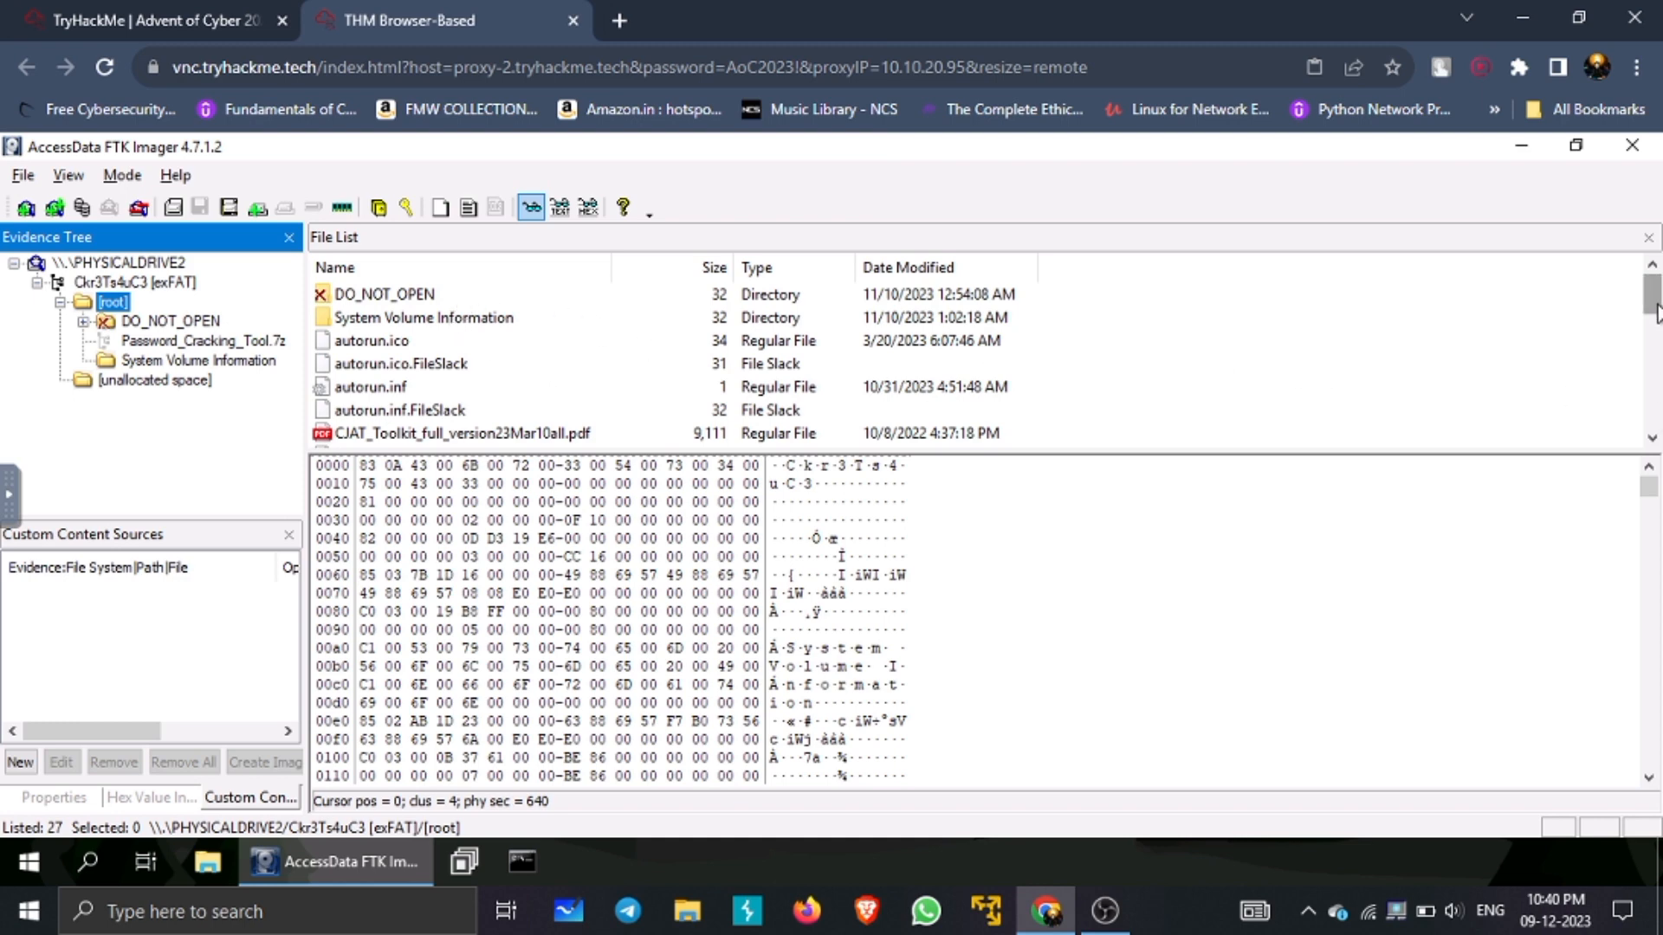
left_click_drag(1655, 312, 1656, 373)
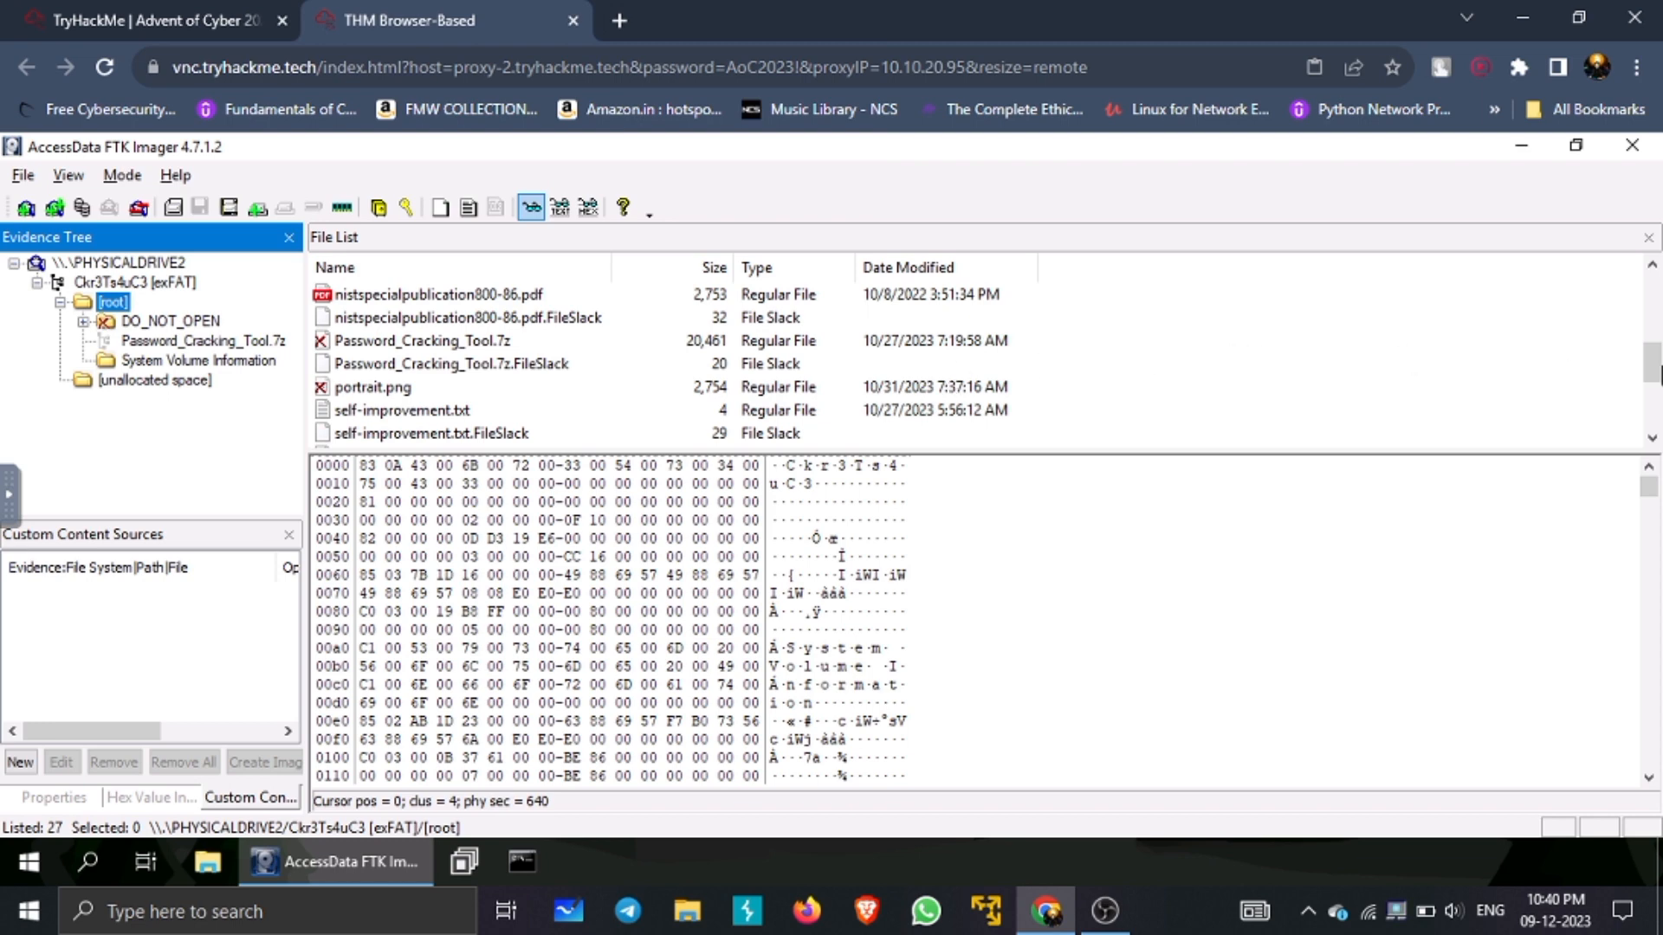
left_click_drag(1657, 365, 1654, 365)
left_click(347, 367)
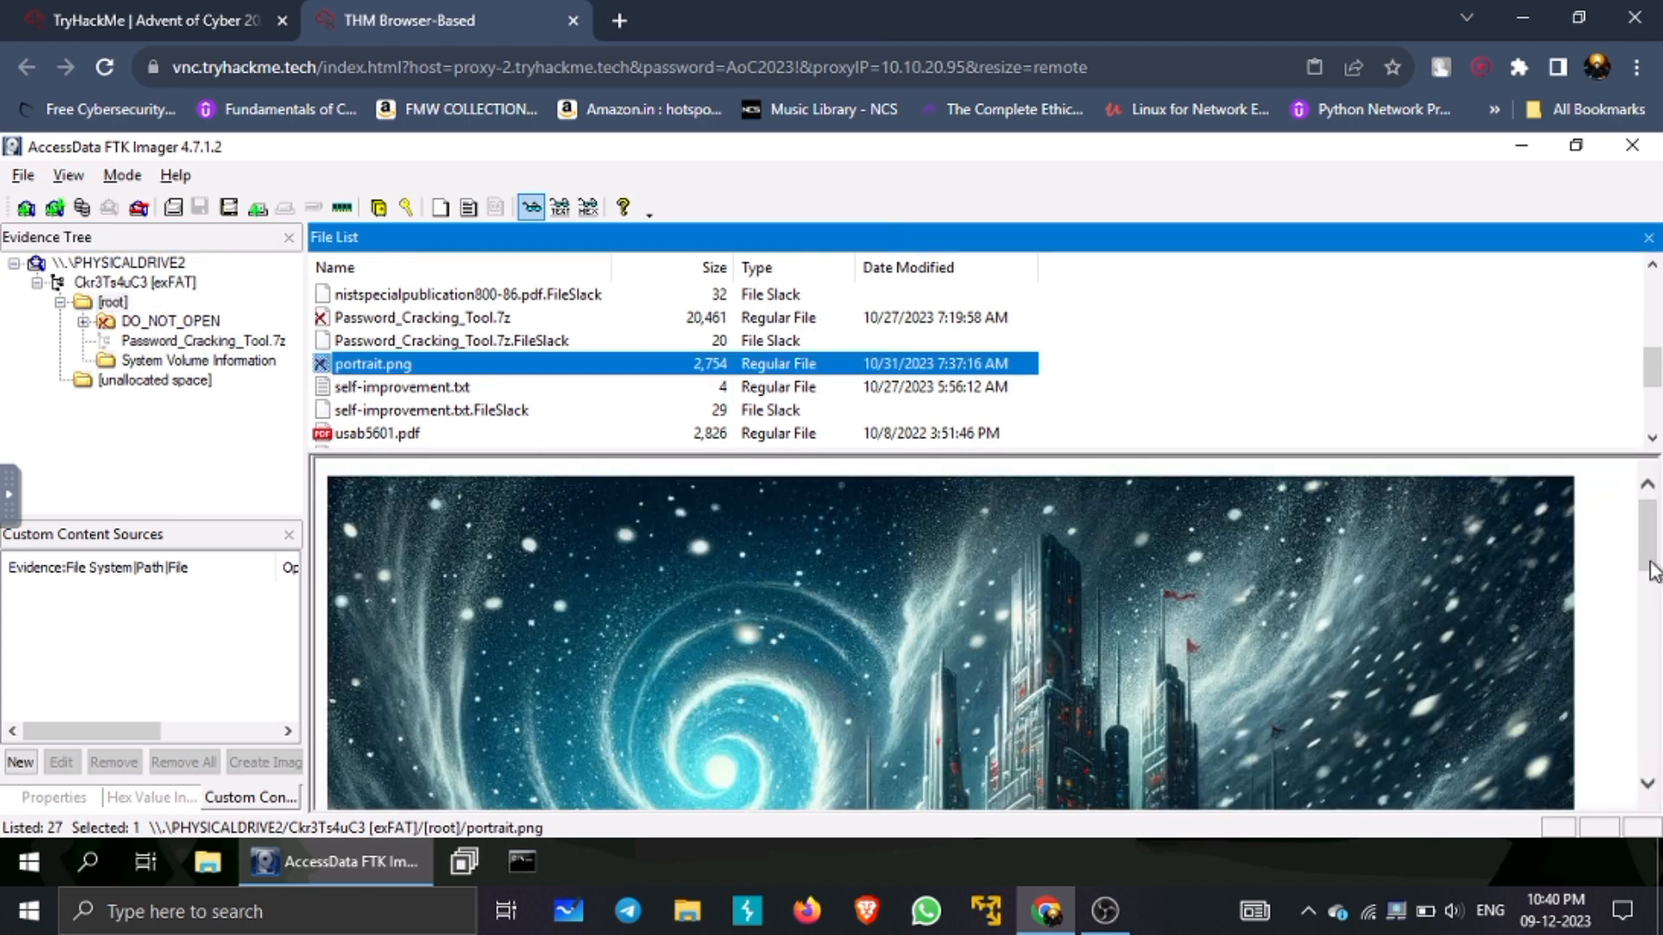
Step: Look over the portrait.png preview, switch the viewer to hex format and look through the file's bytes
left_click_drag(1652, 567, 1654, 815)
left_click_drag(1656, 816, 1646, 476)
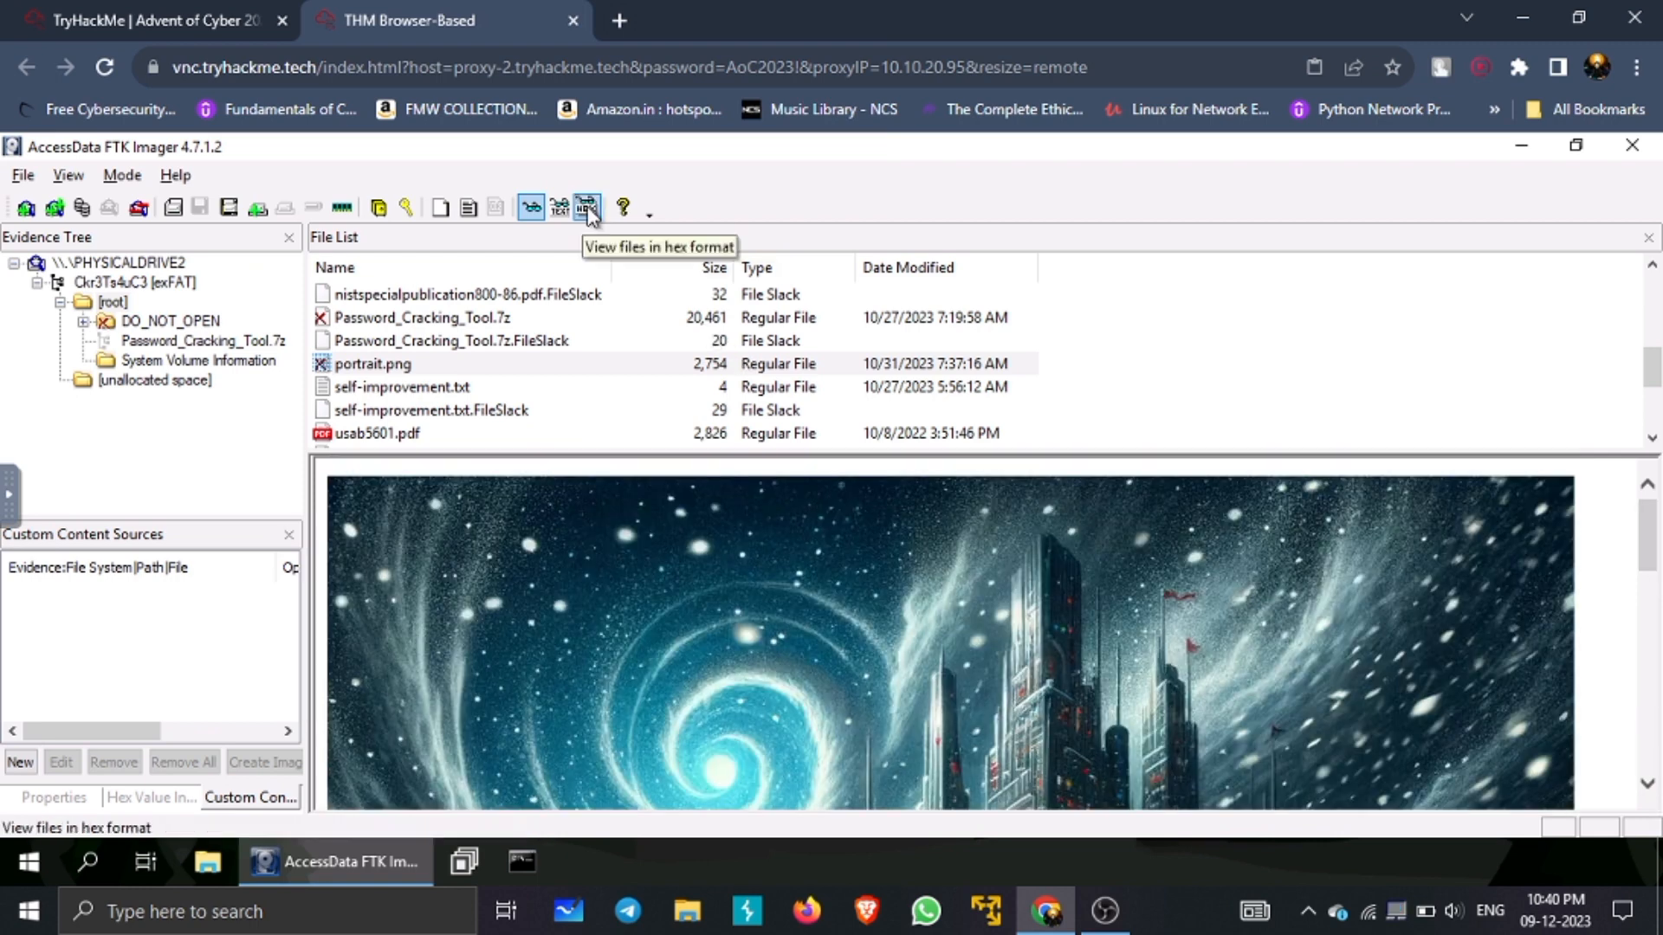
left_click(588, 208)
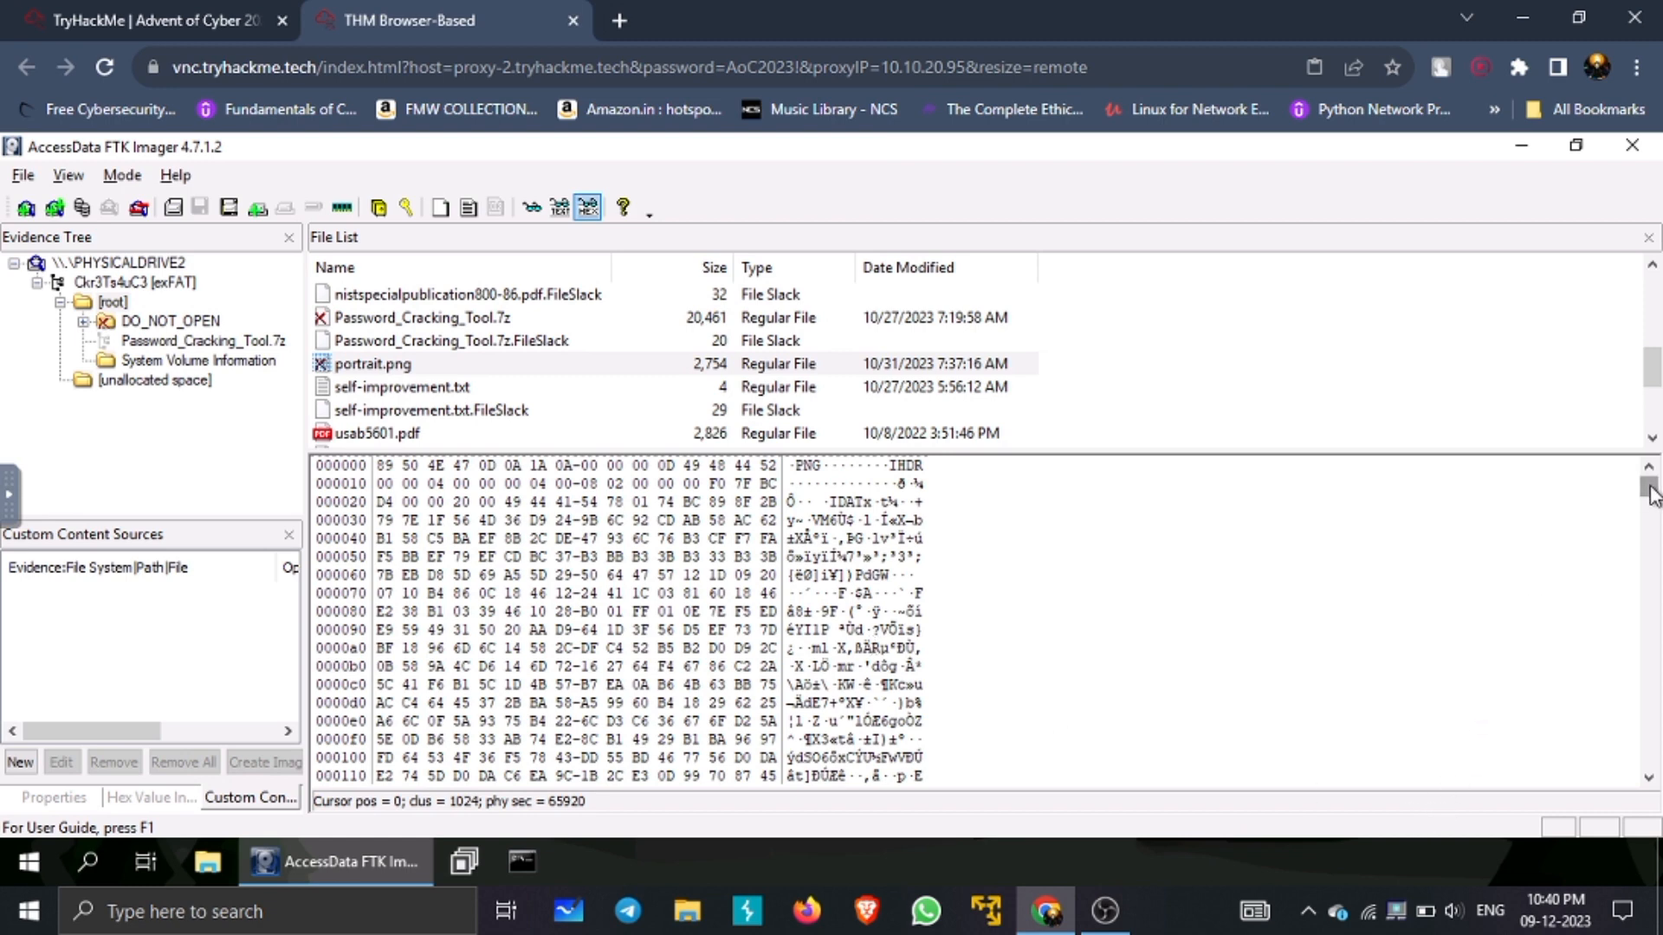
left_click_drag(1650, 489, 1646, 537)
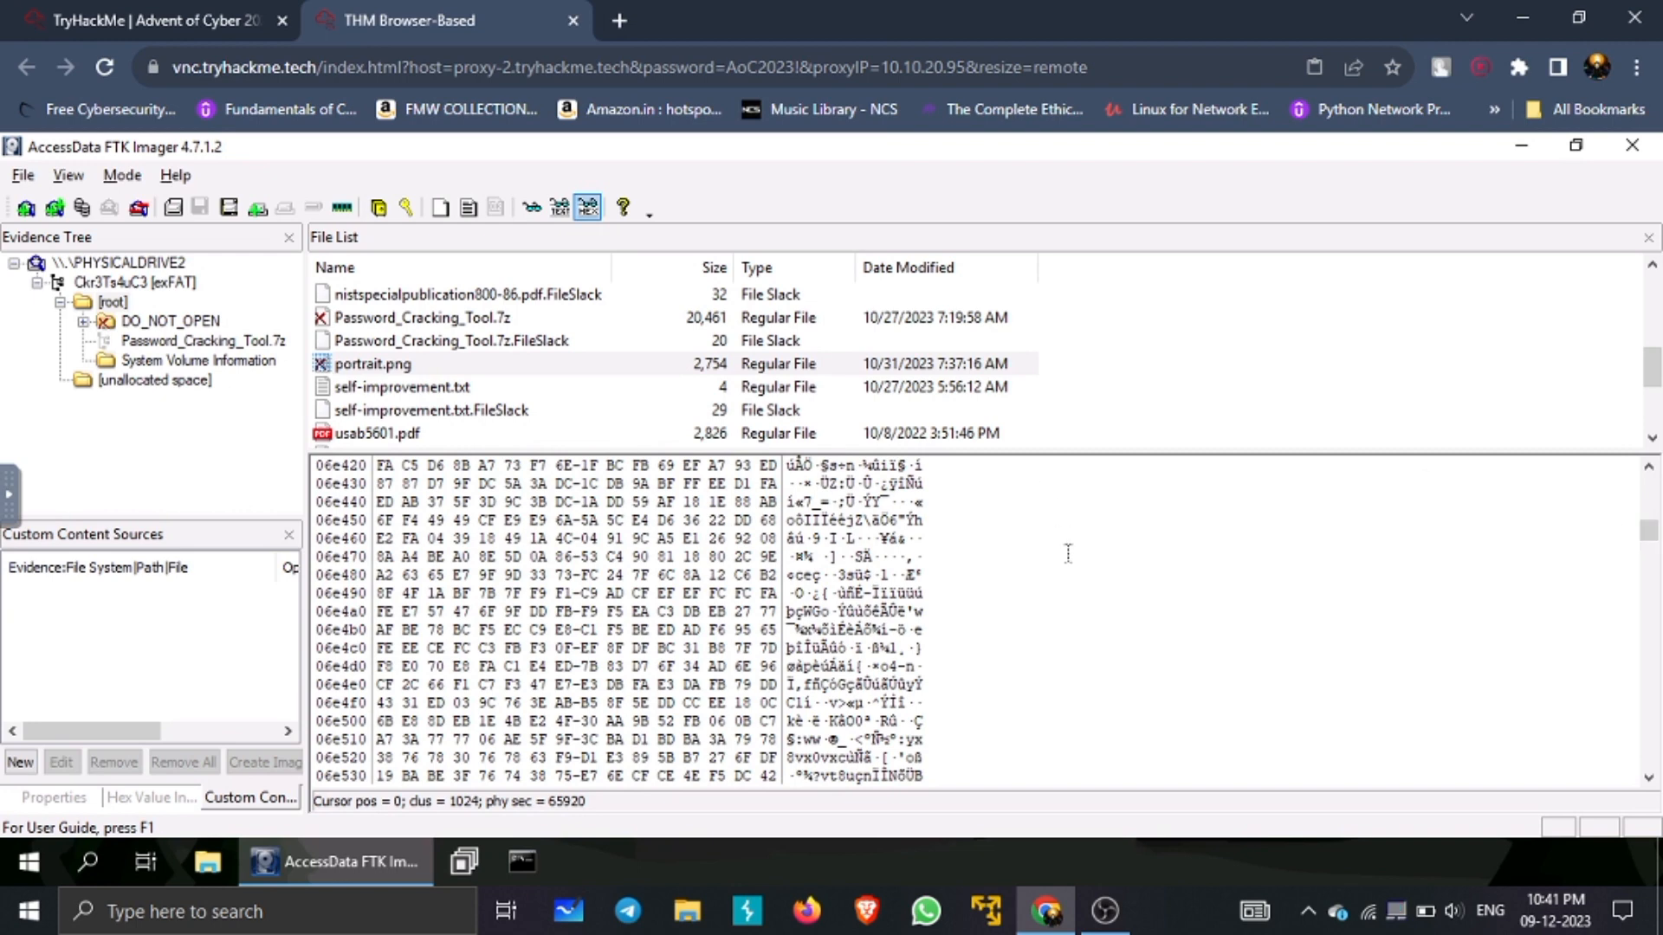
Step: Try to search the hex content of portrait.png for text beginning with THM
key("ctrl+f")
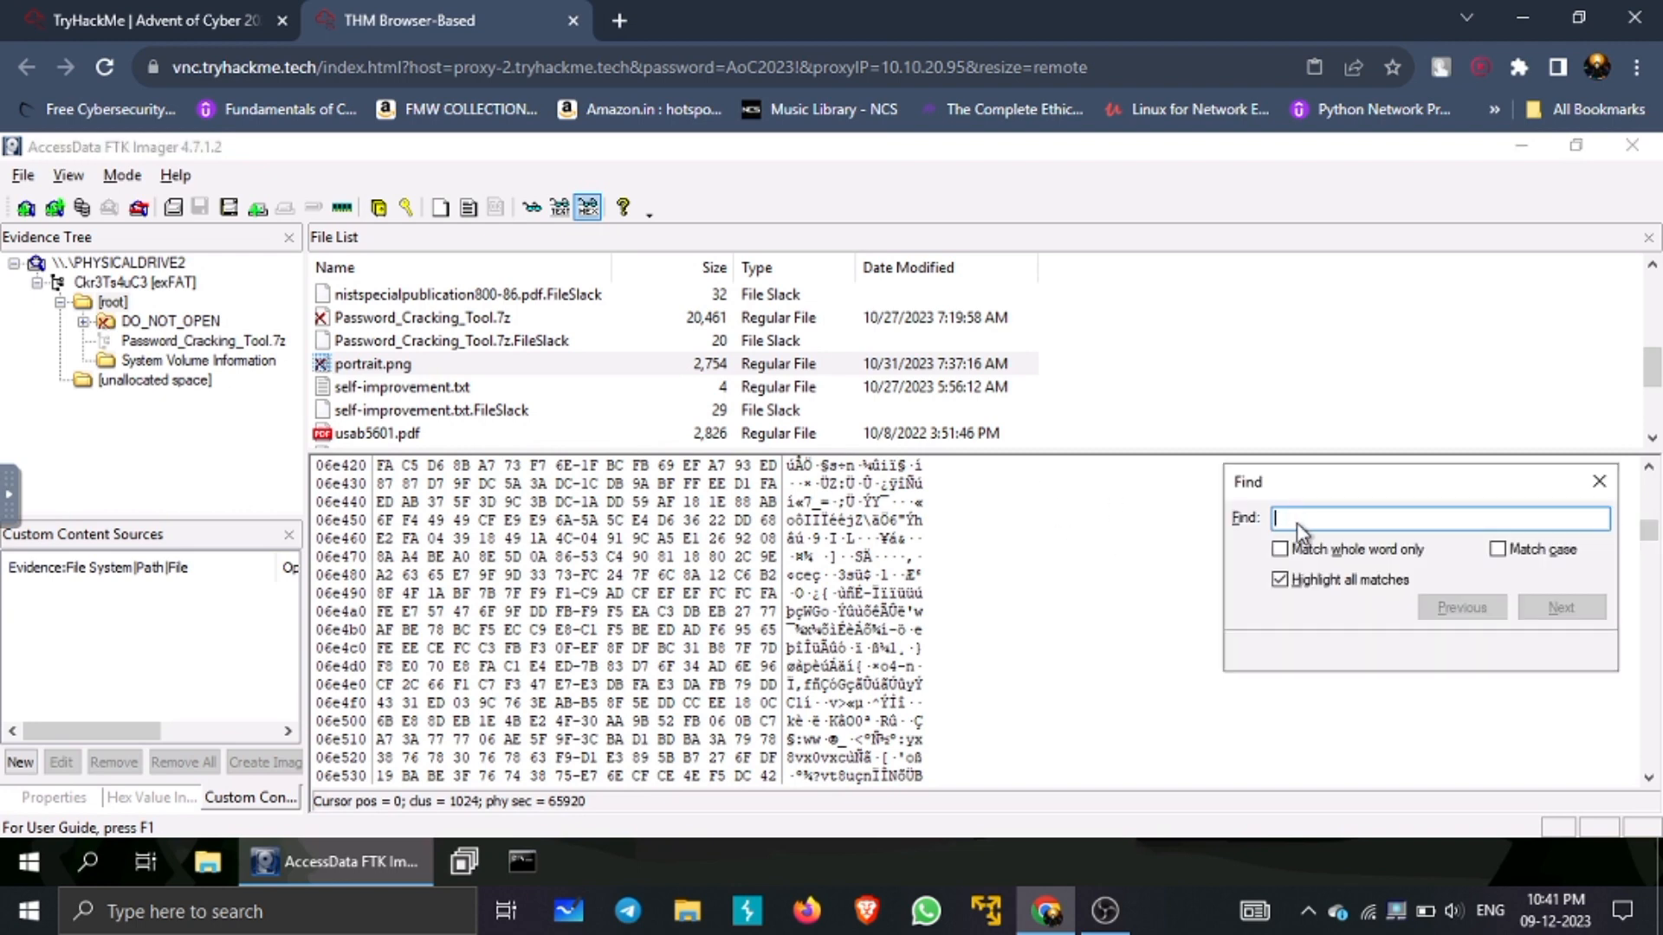
type("THM")
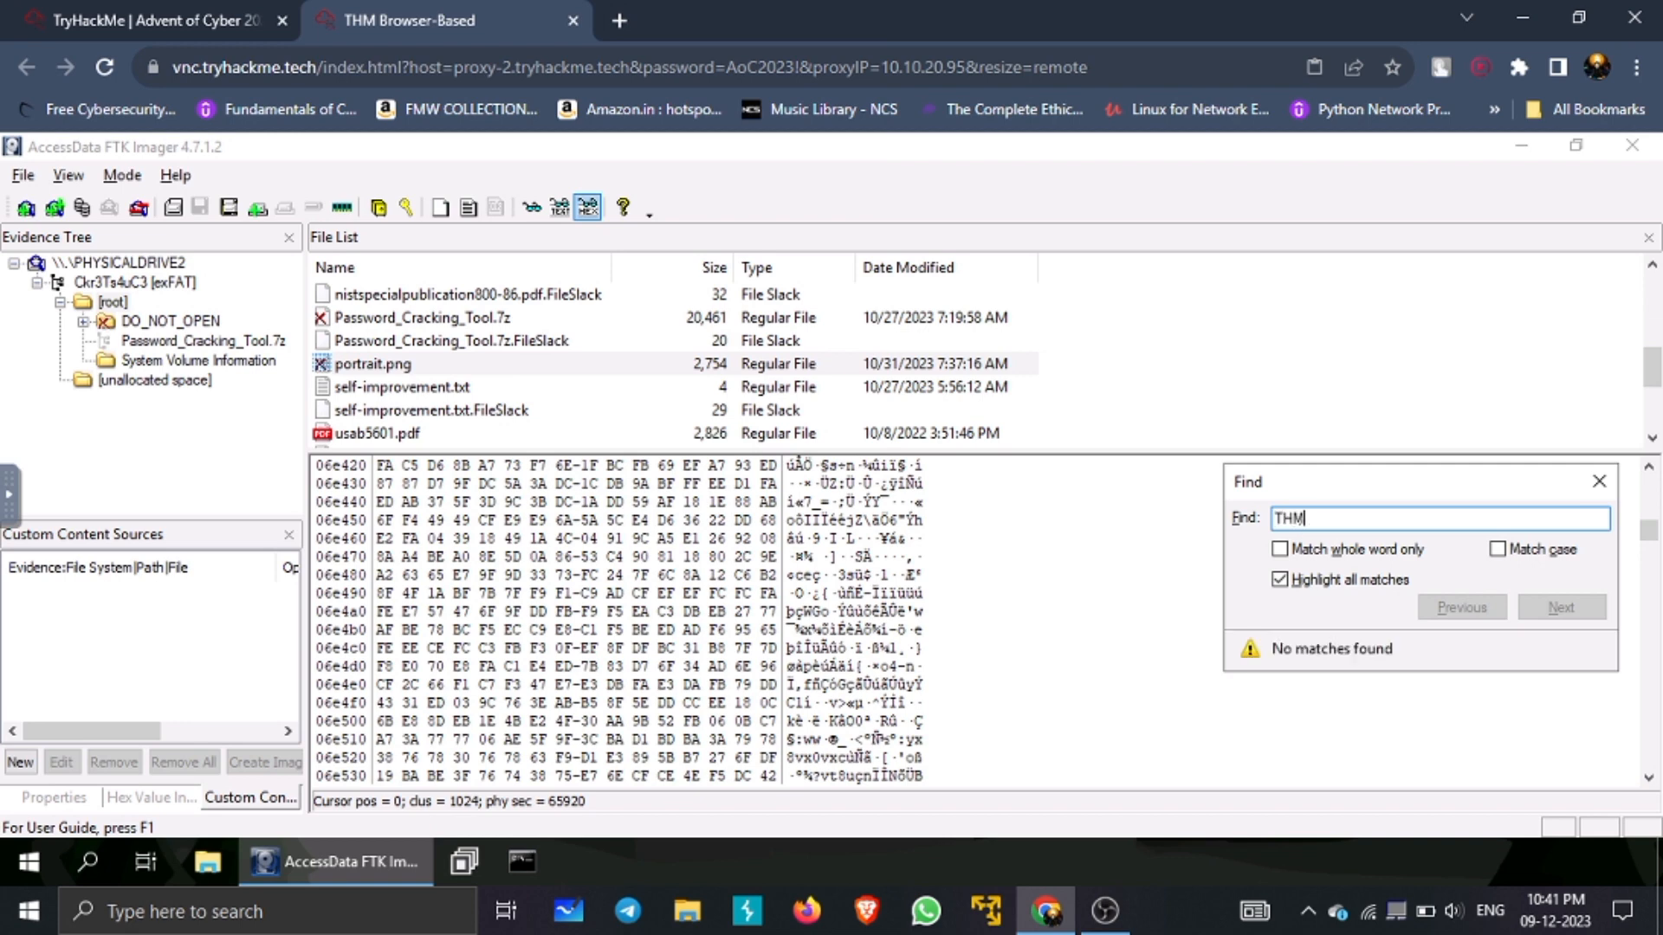
type("{")
type("}")
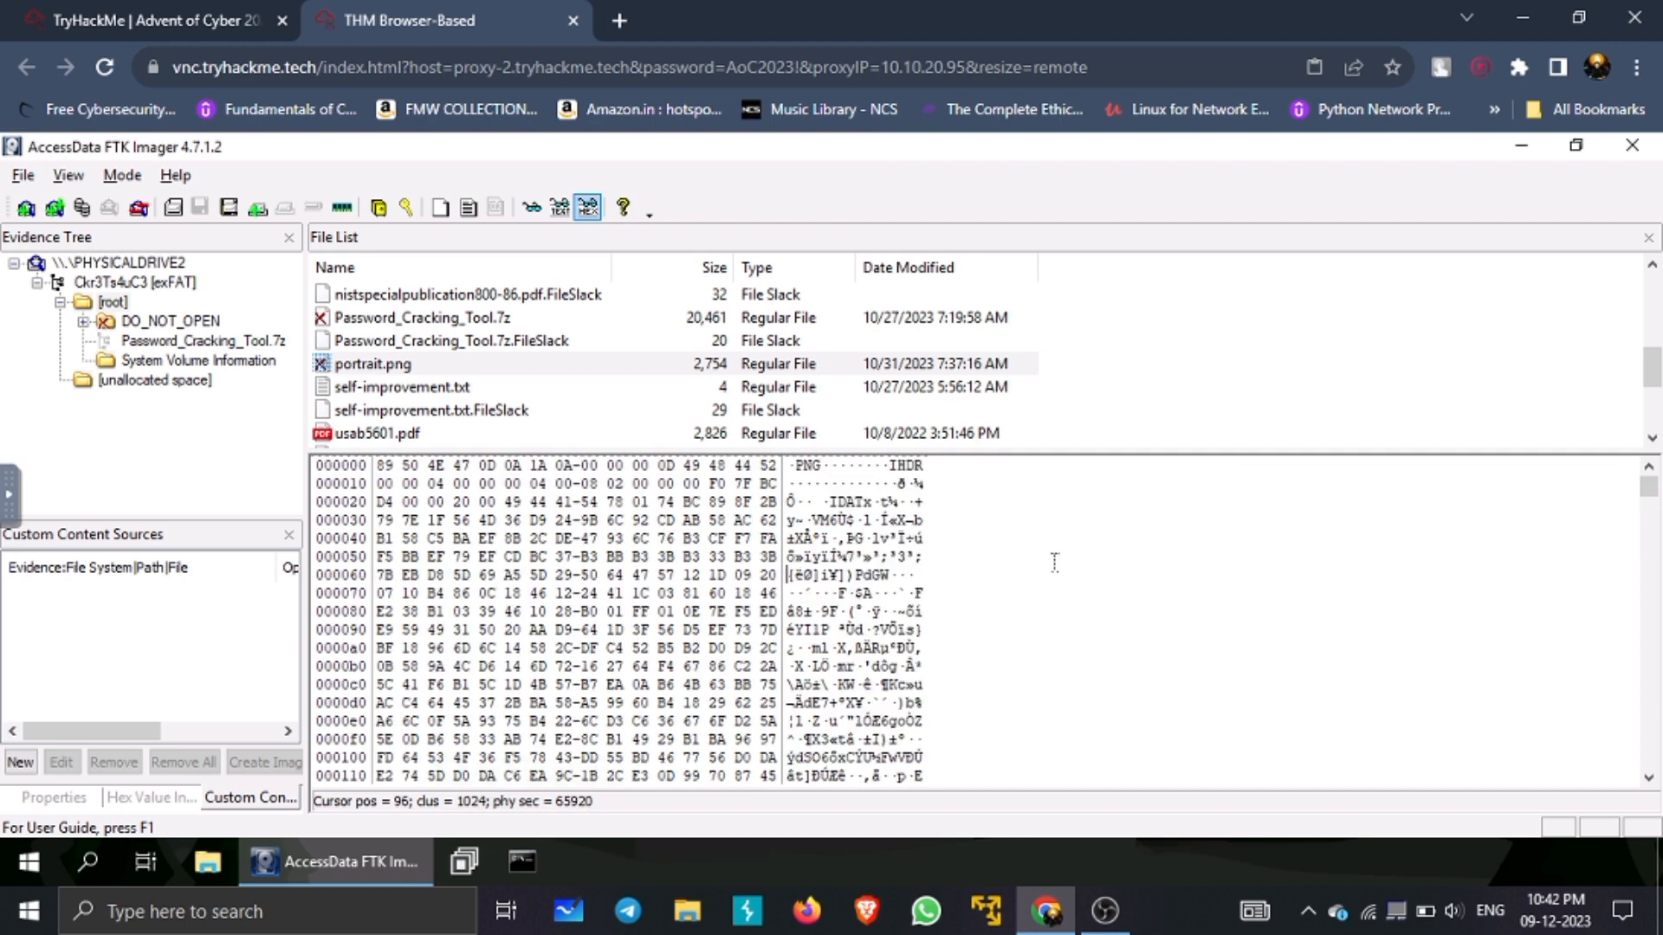
Step: Search the hex data of portrait.png downward from its start for the text THM{
key("ctrl+f")
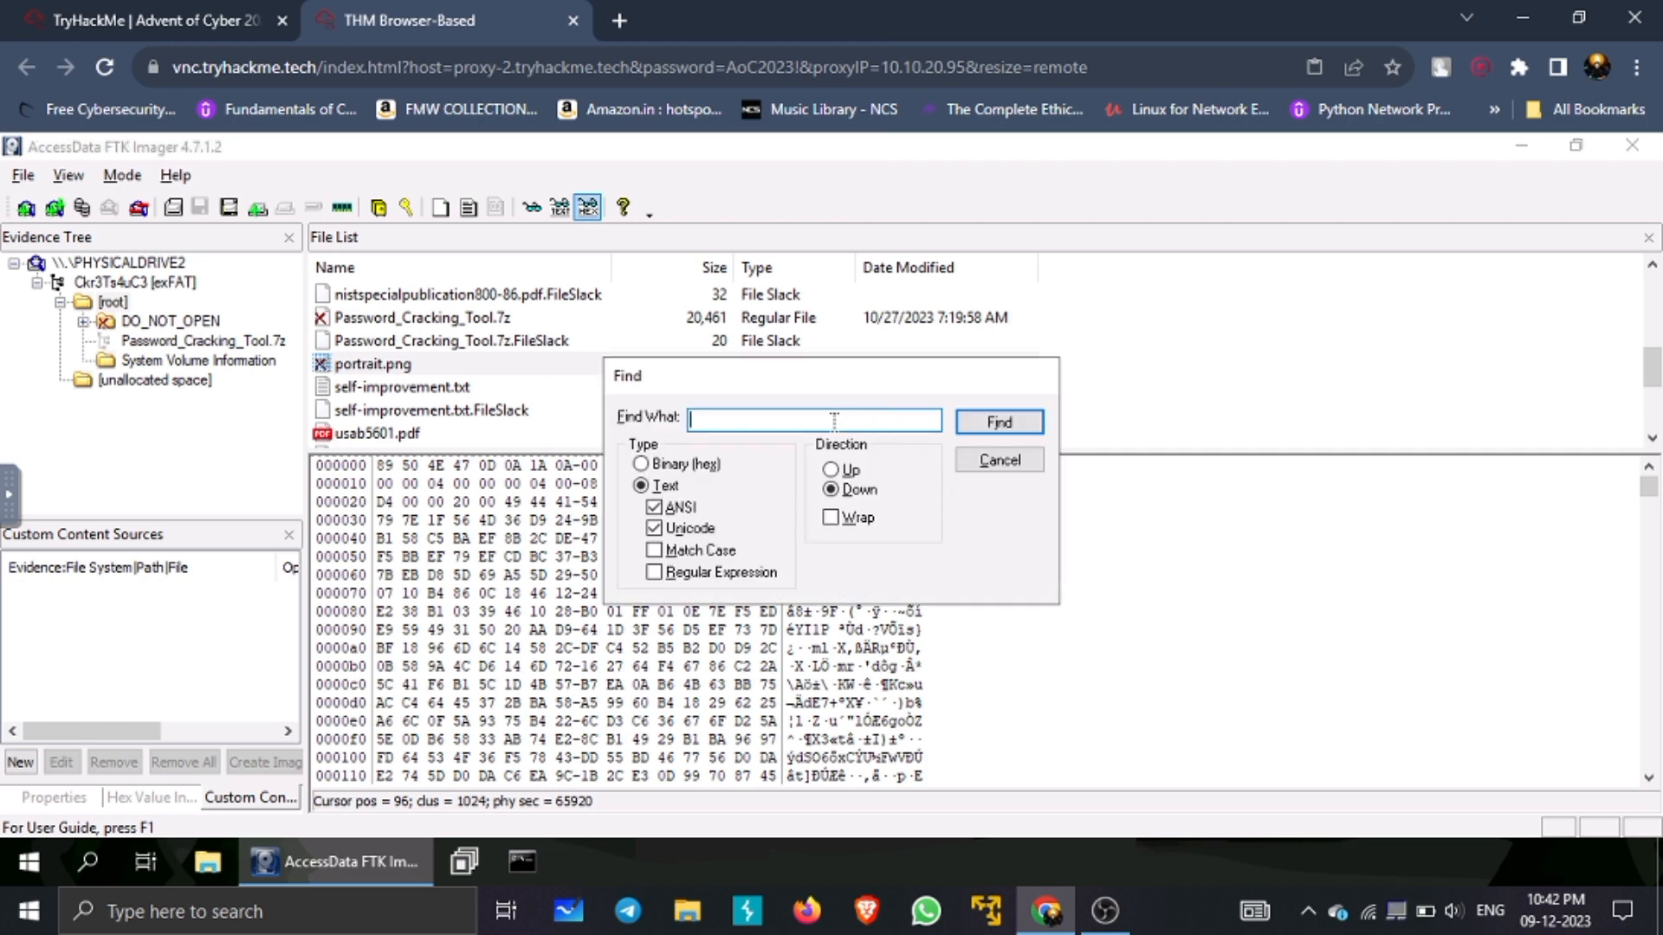
type("THM{")
key("BackSpace")
left_click(993, 431)
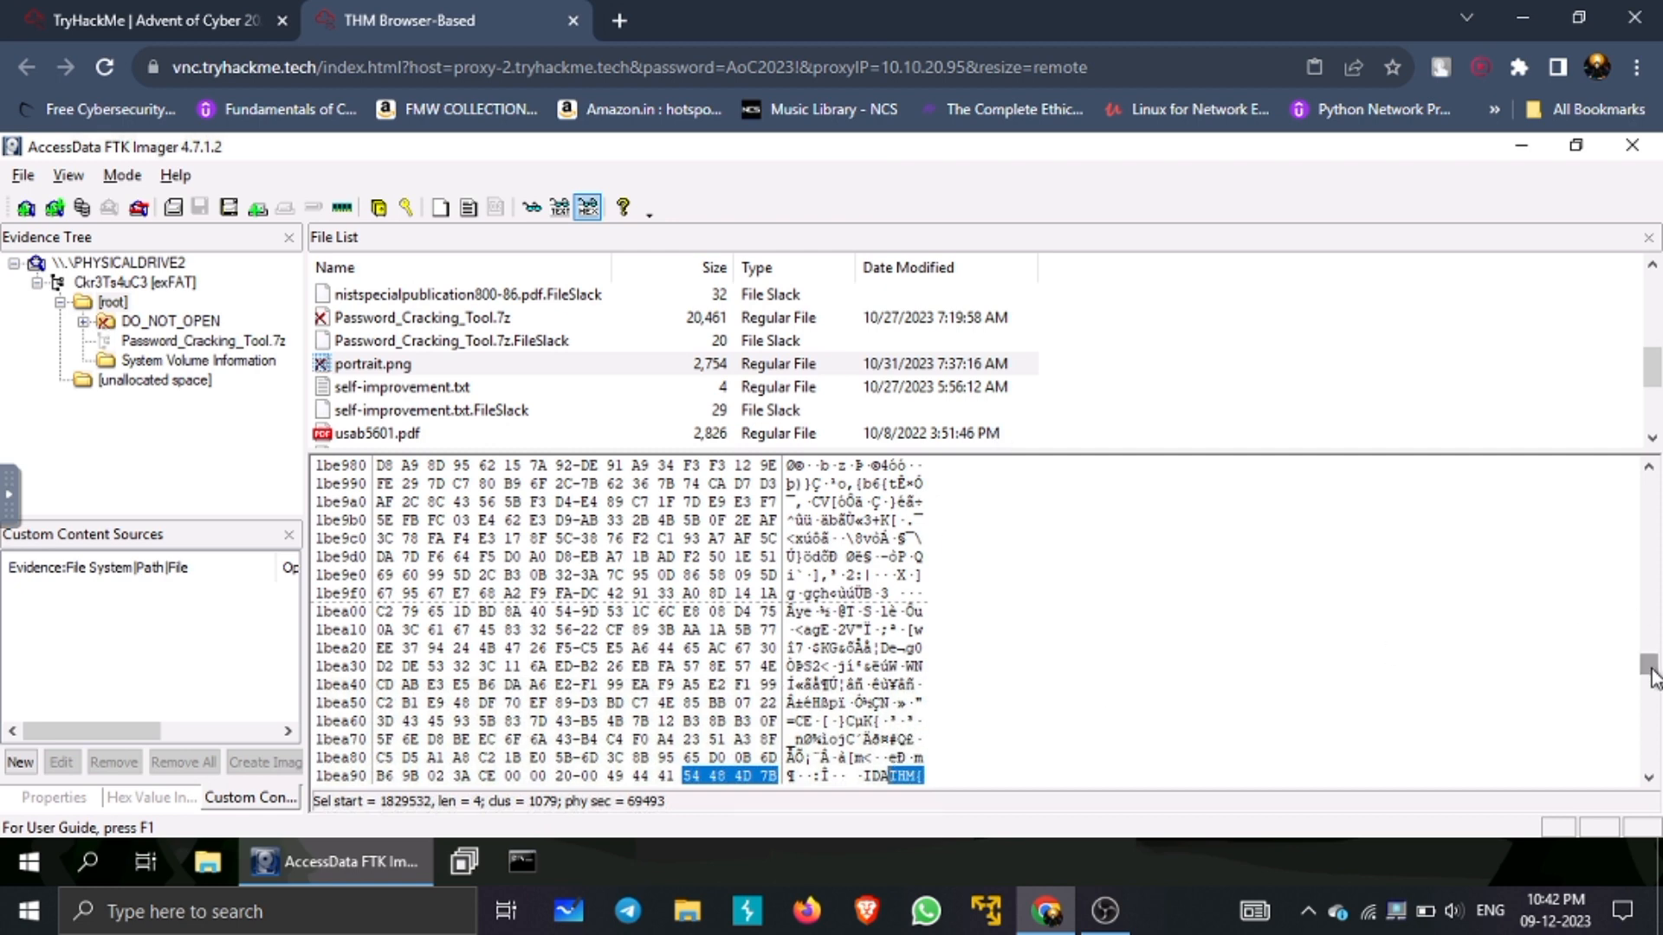
left_click_drag(1652, 668, 1653, 667)
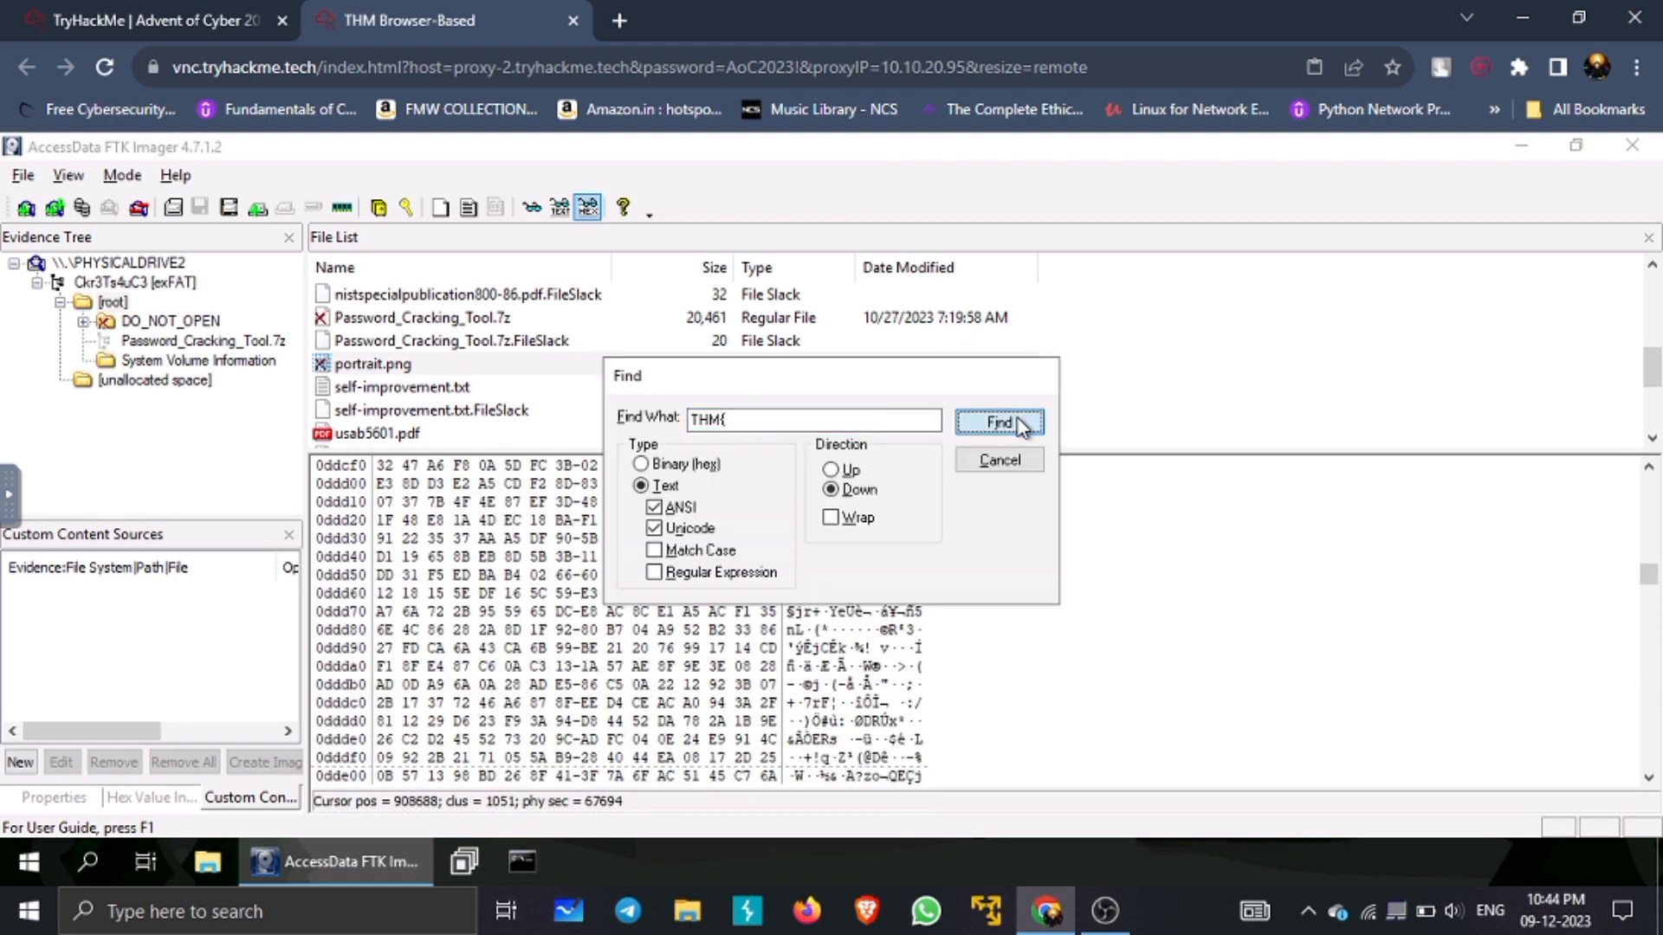
left_click(1023, 428)
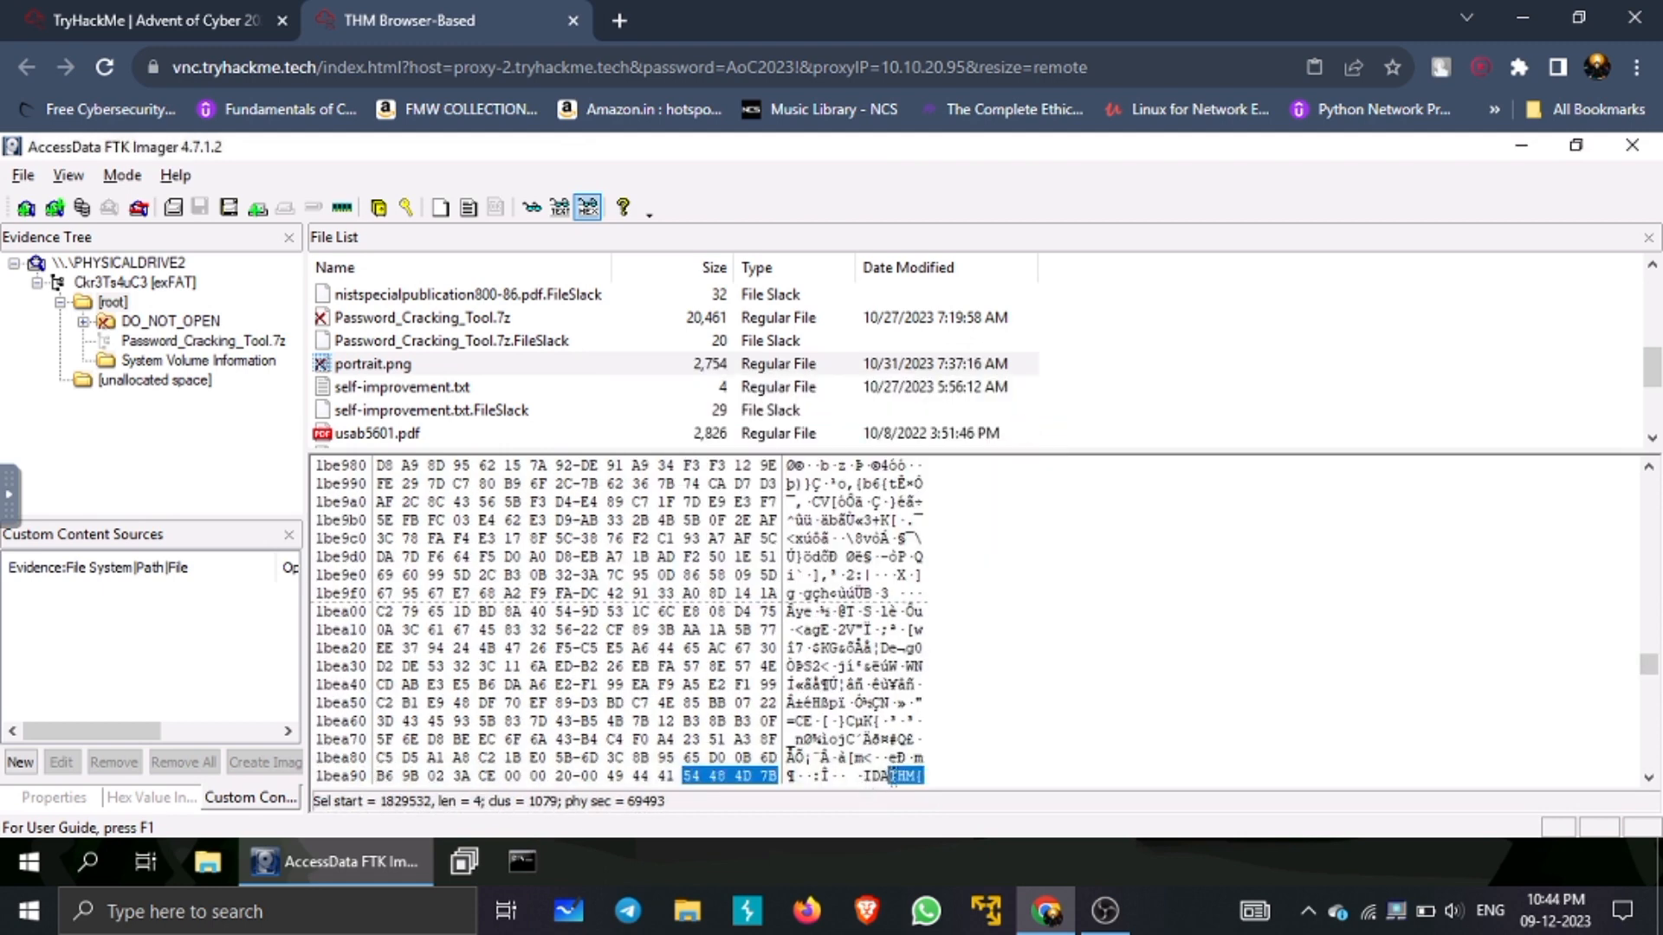
Step: Select the whole flag from THM{ to its closing brace in the hex data and copy it as text
left_click_drag(894, 777, 821, 667)
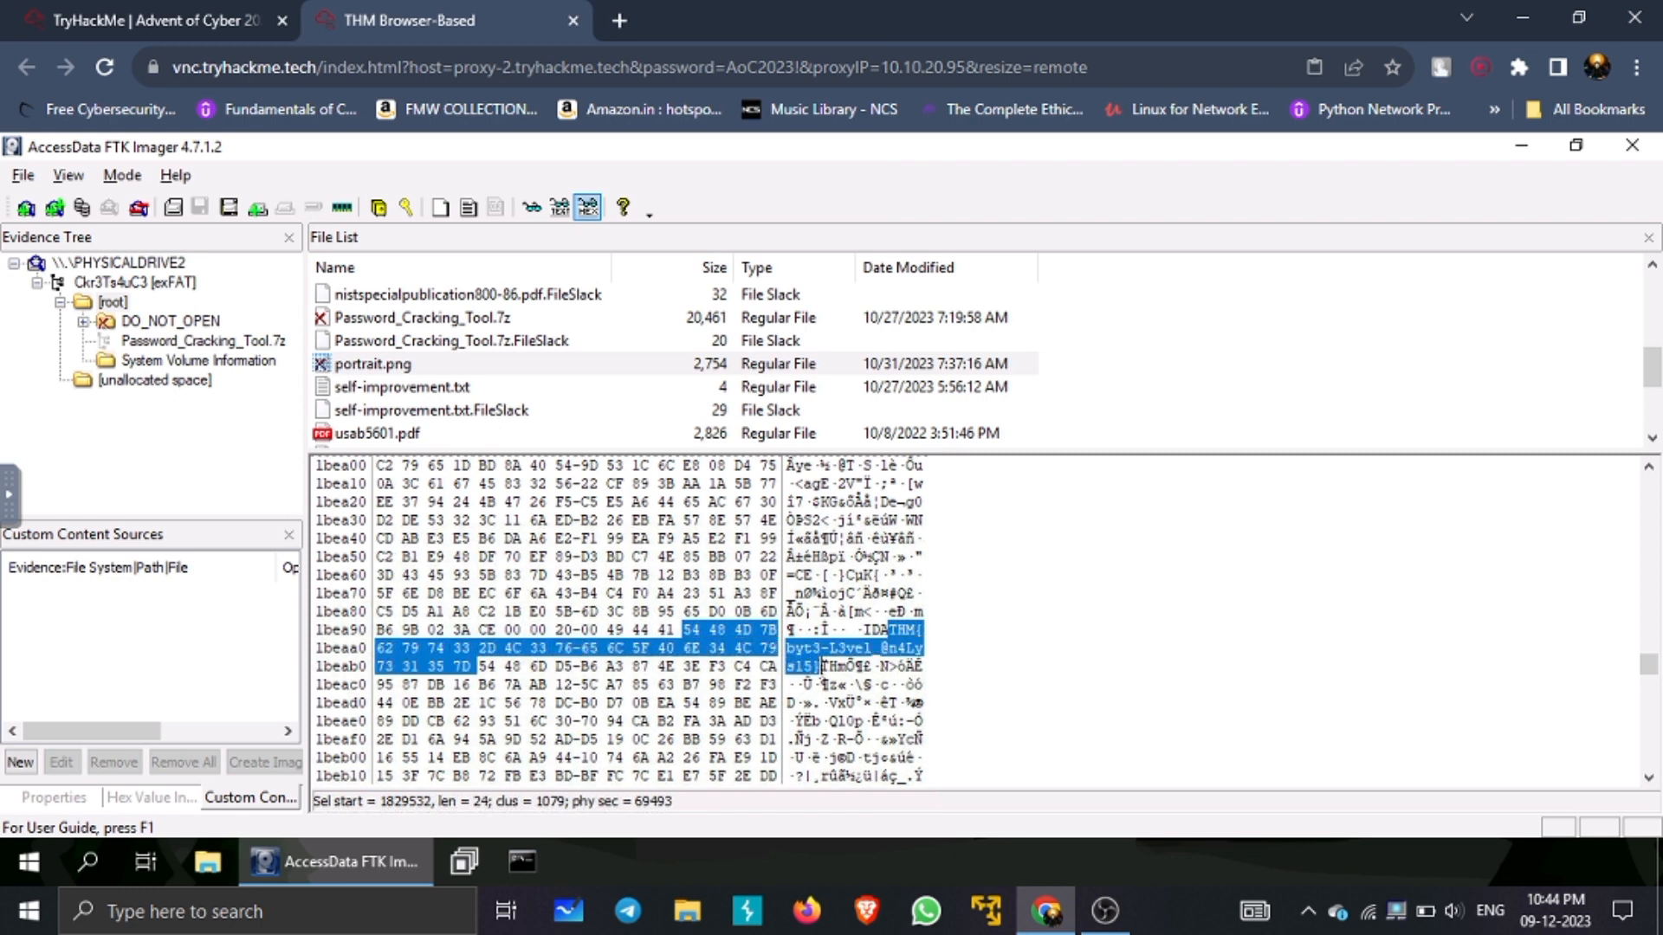
right_click(805, 650)
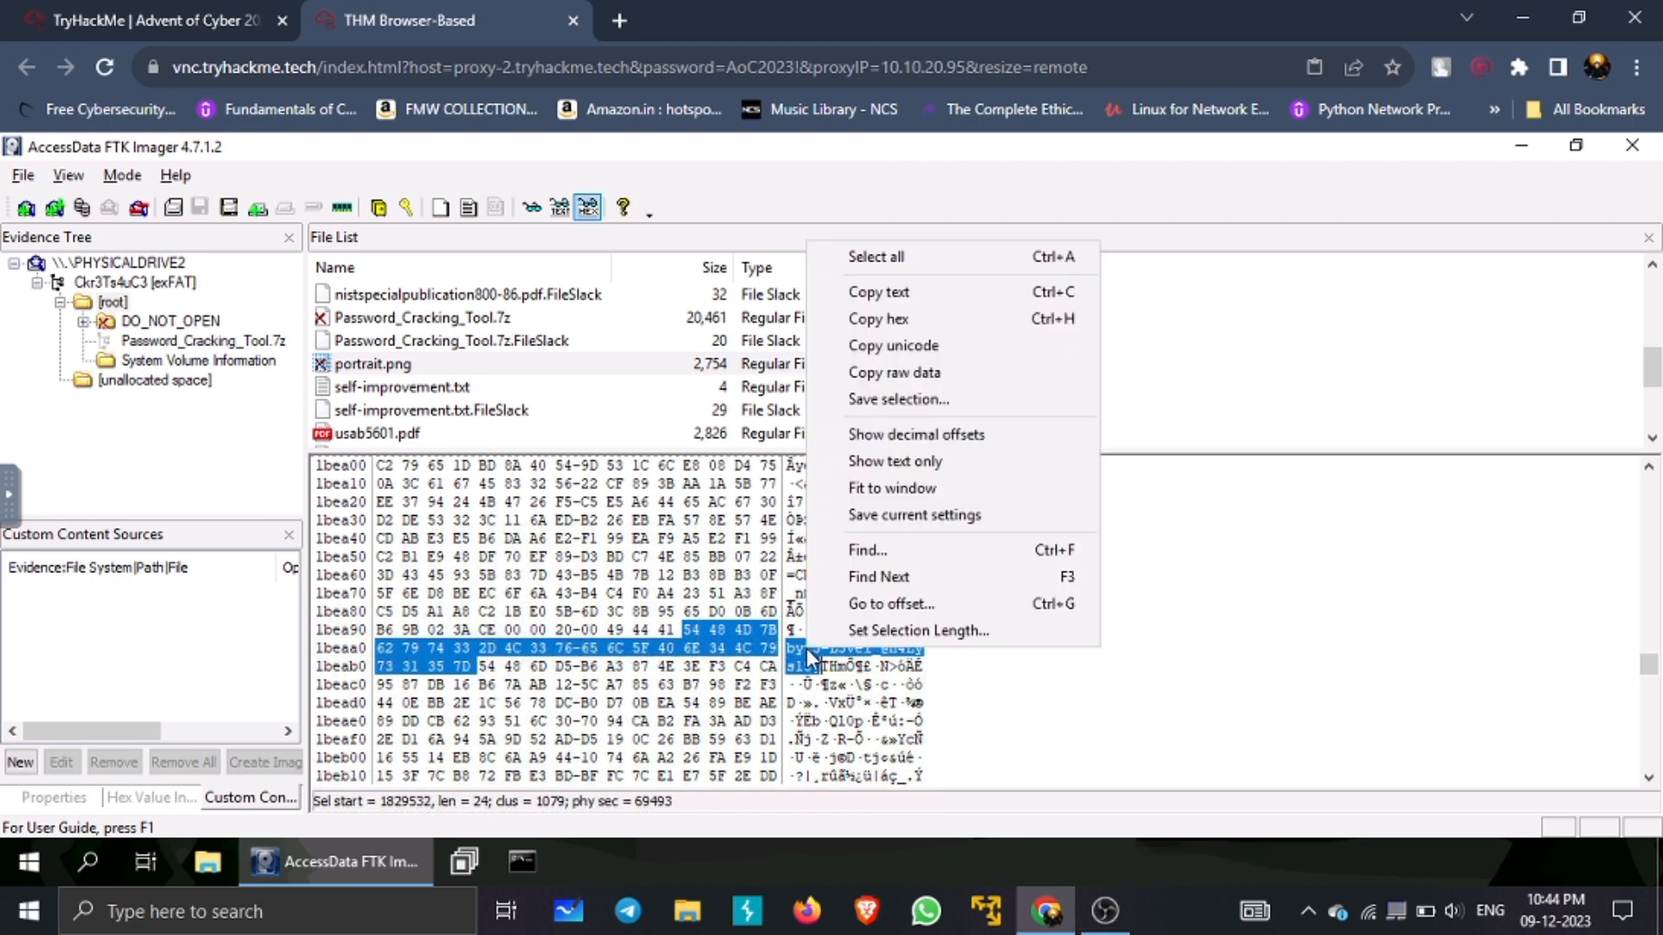
left_click(898, 293)
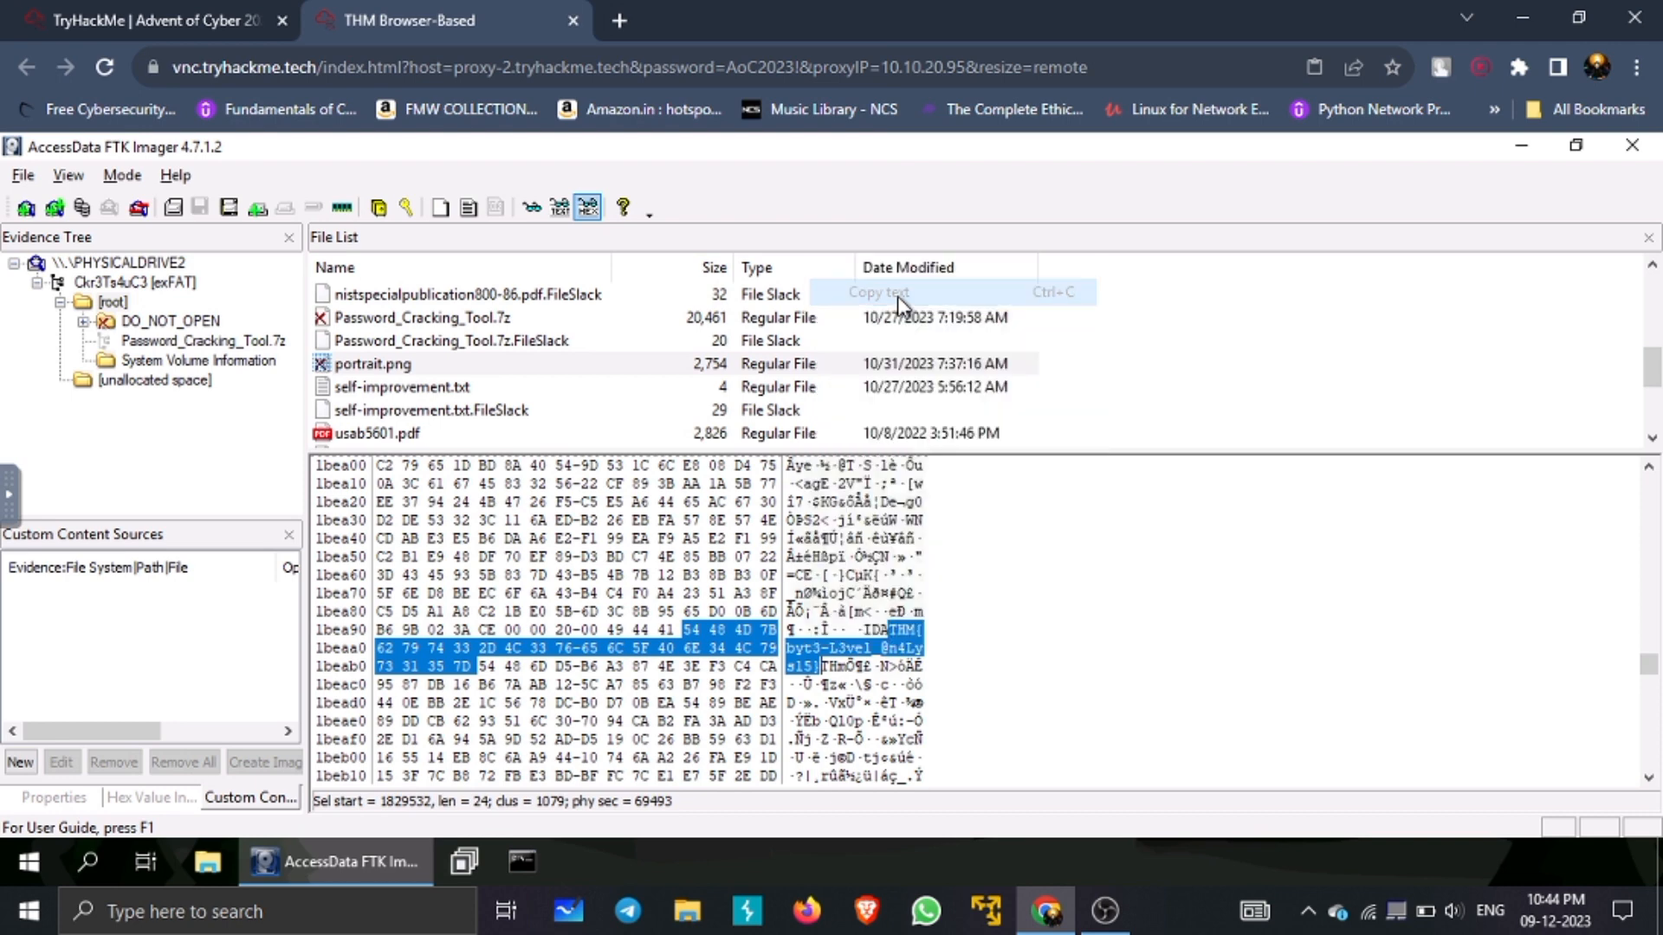
left_click(128, 2)
left_click(252, 679)
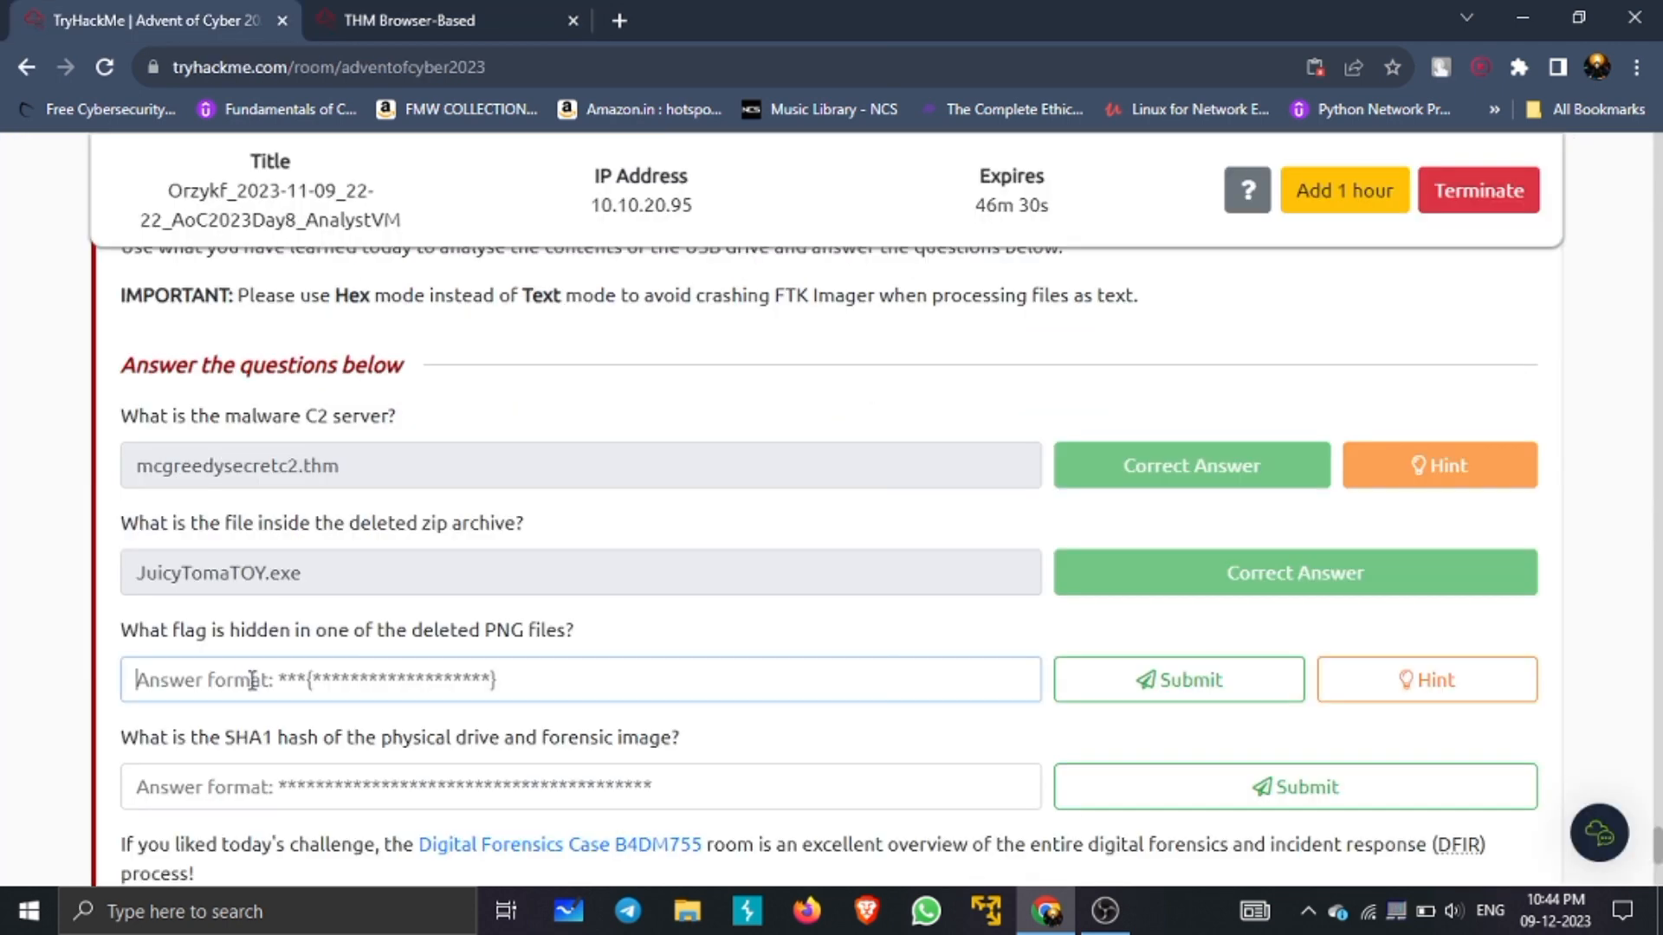
key("ctrl+v")
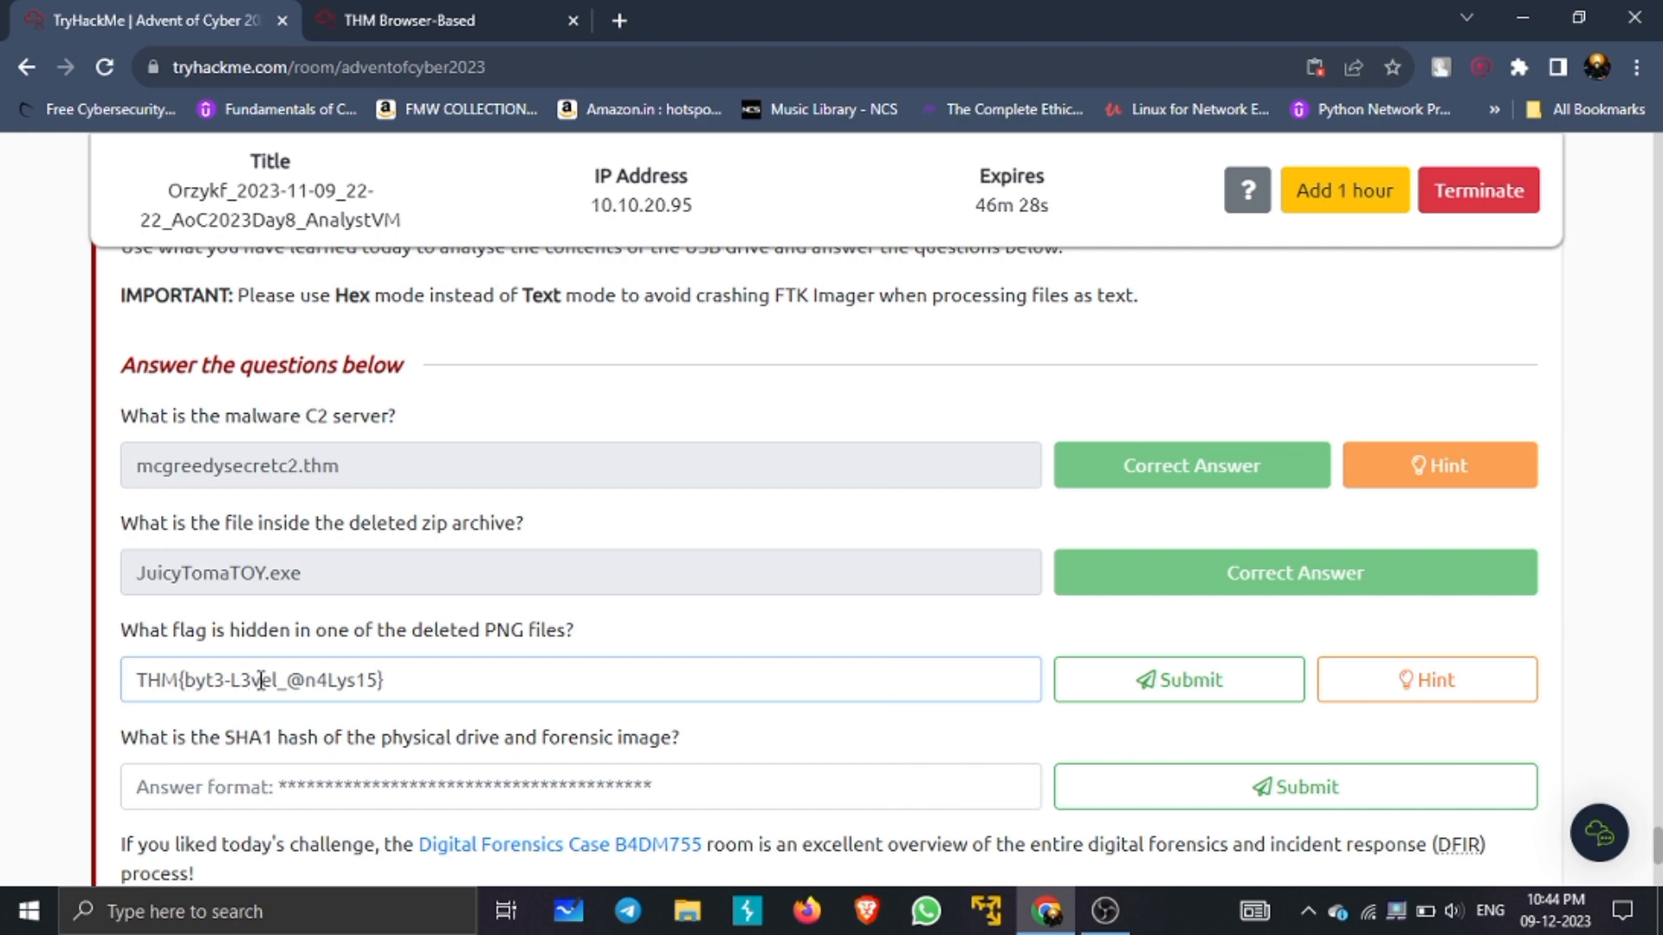
left_click(1156, 683)
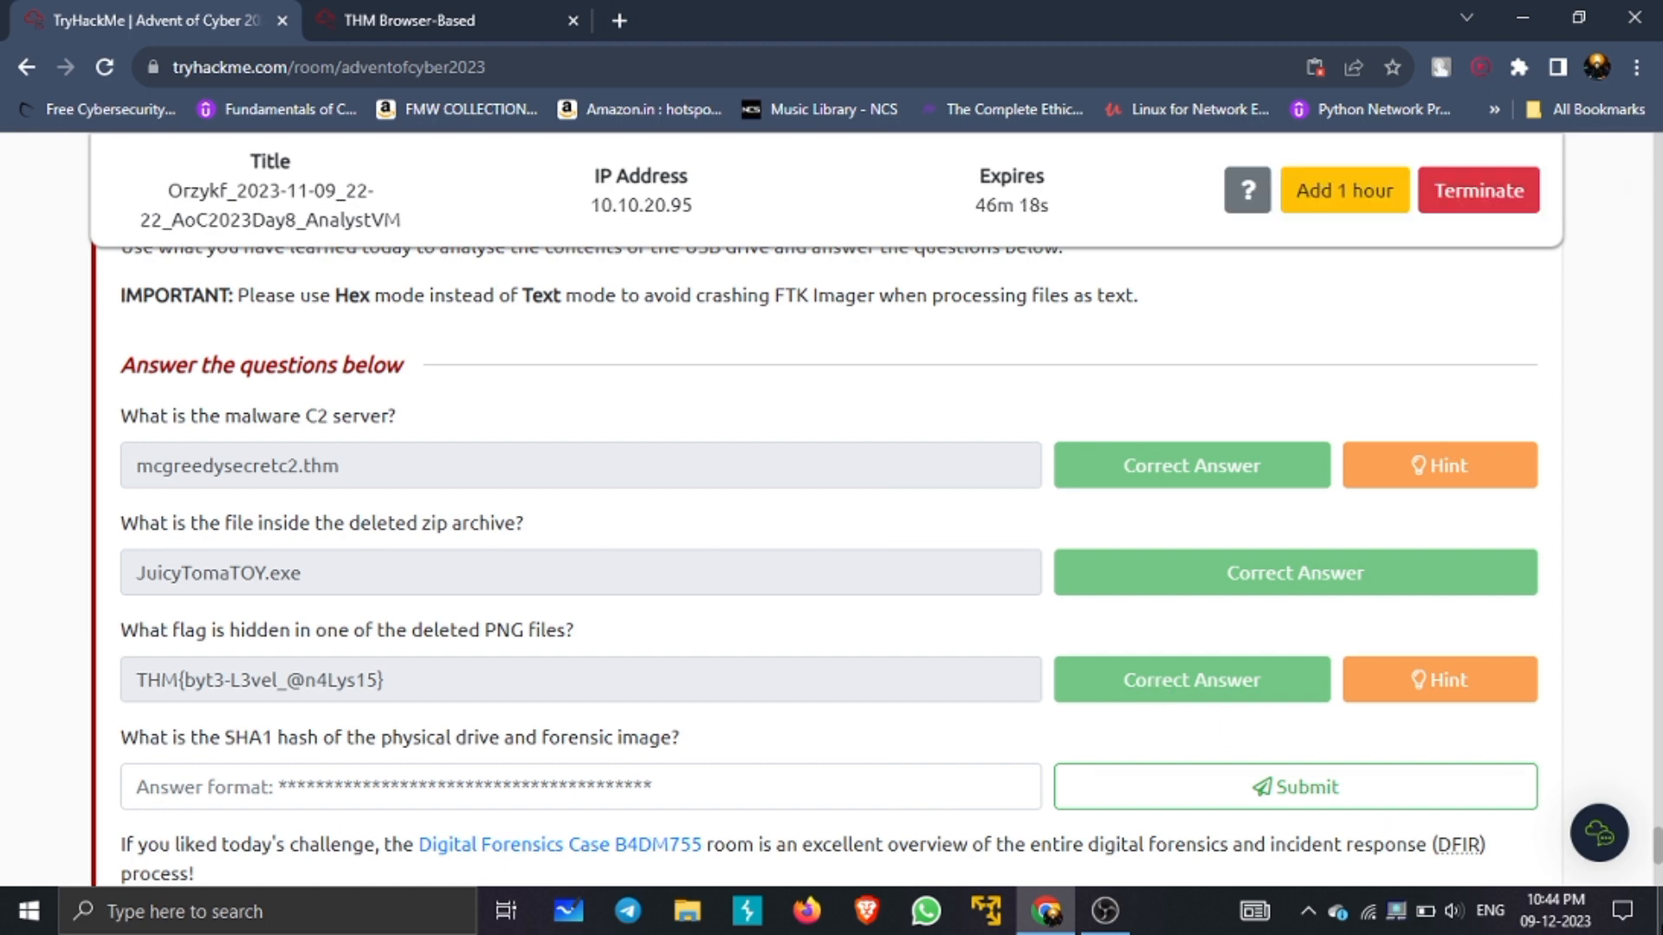
Step: Back in FTK Imager, verify the PHYSICALDRIVE2 drive and copy its computed SHA1 hash from the verification results
scroll(1659, 859, "down", 2)
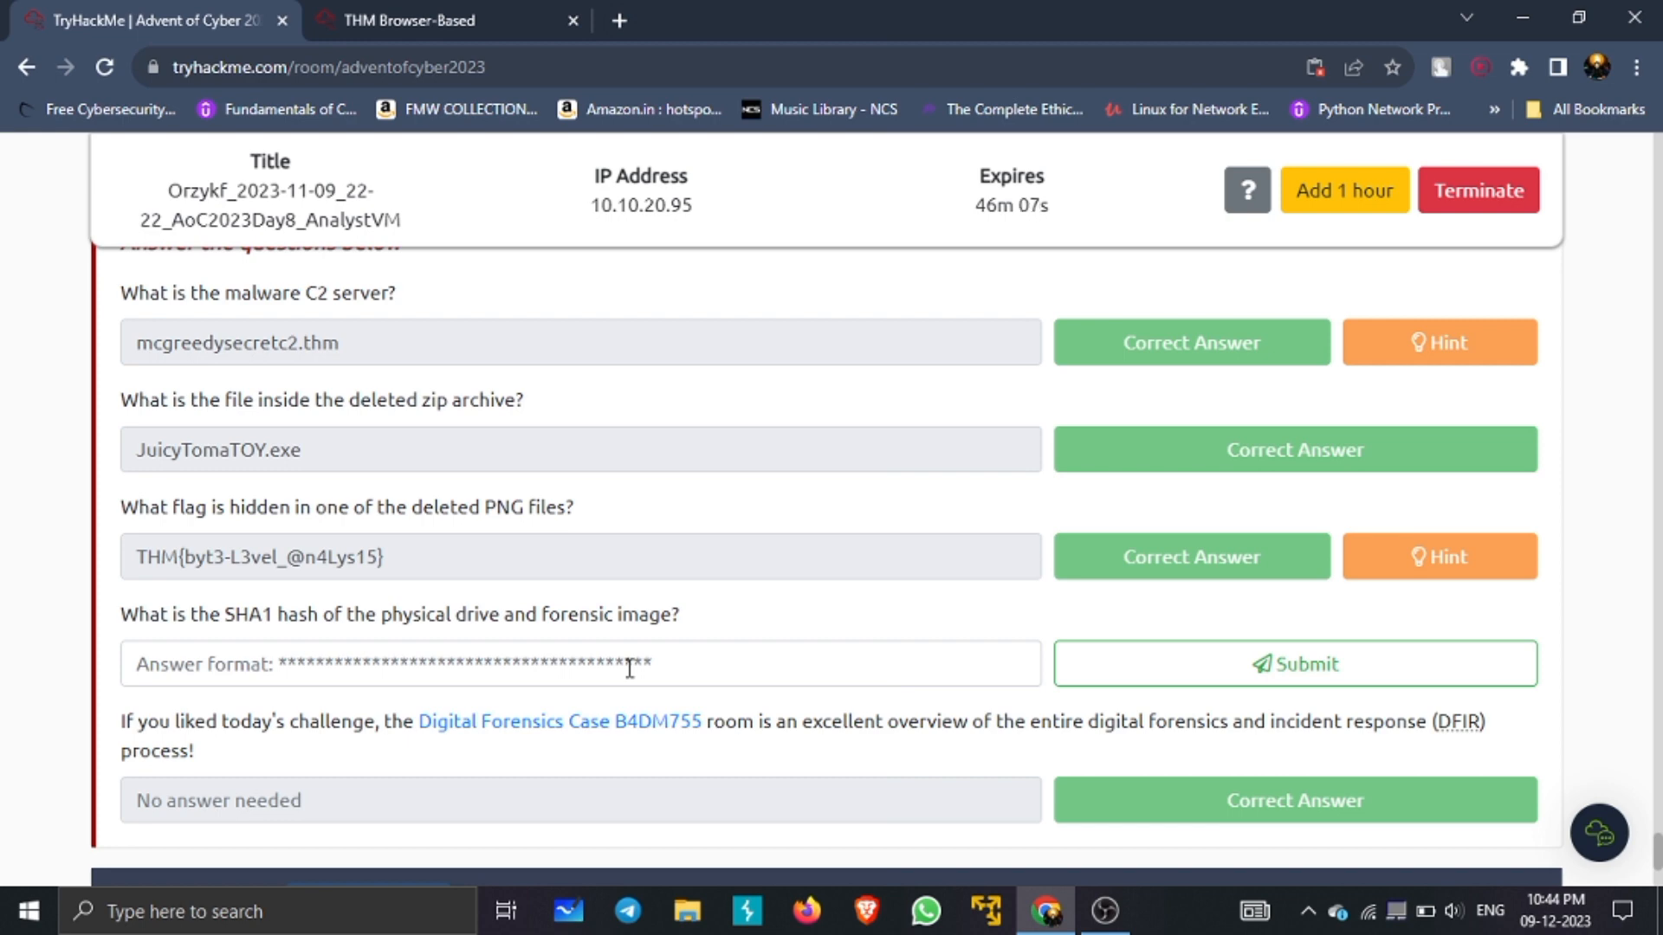
left_click(434, 19)
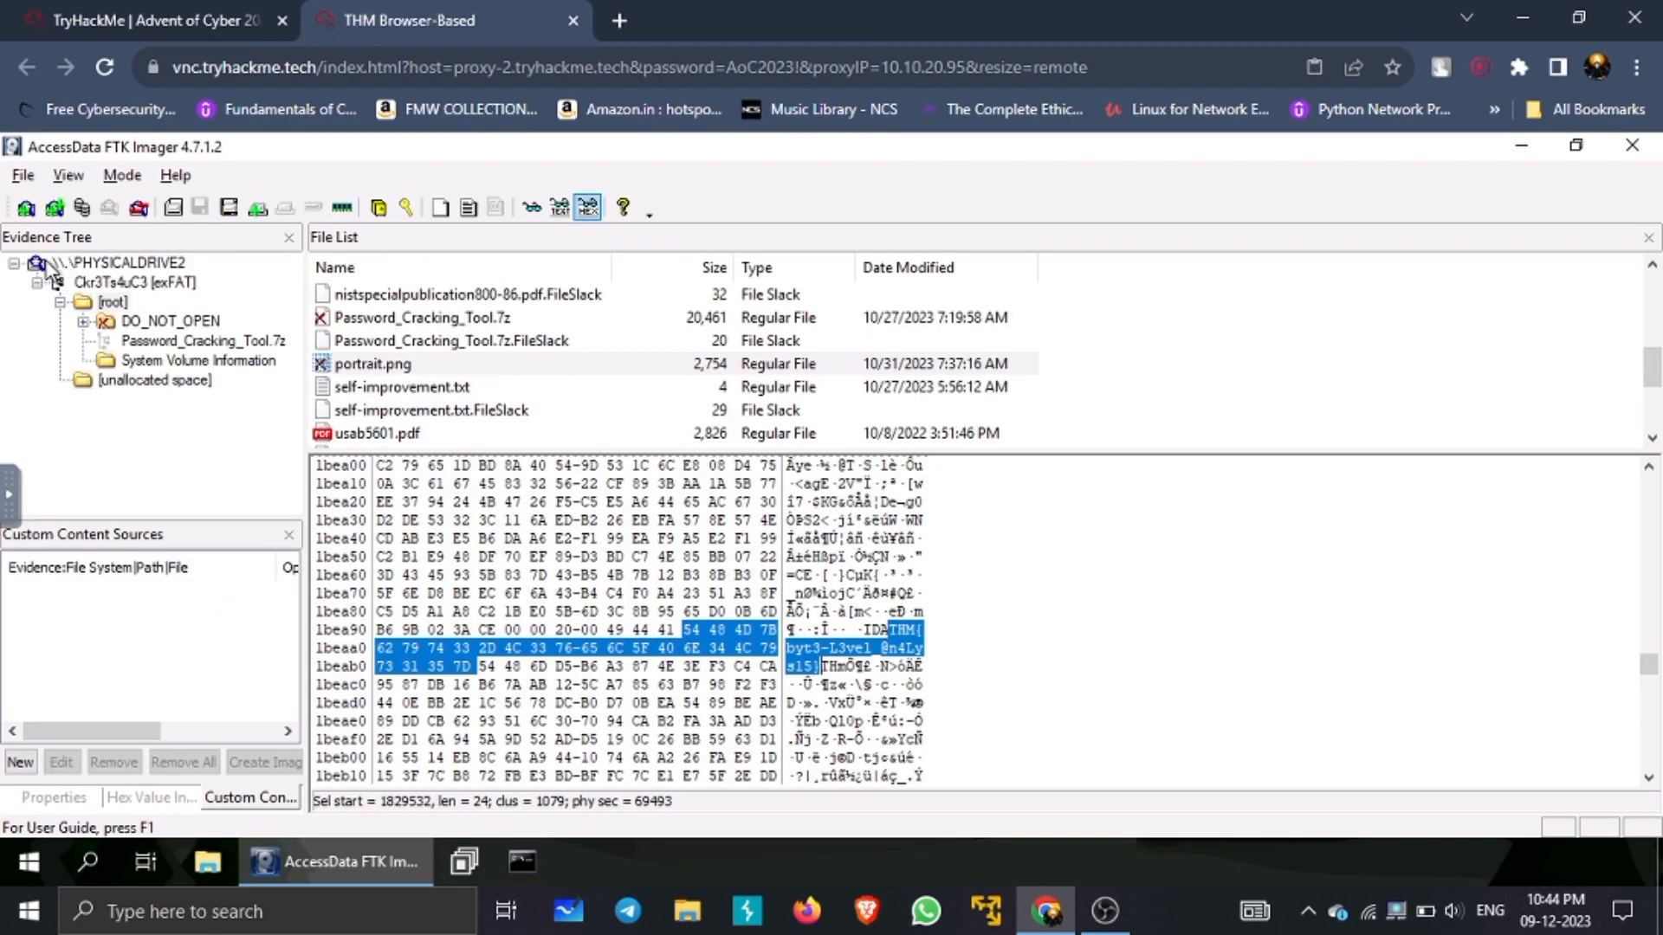
left_click(128, 263)
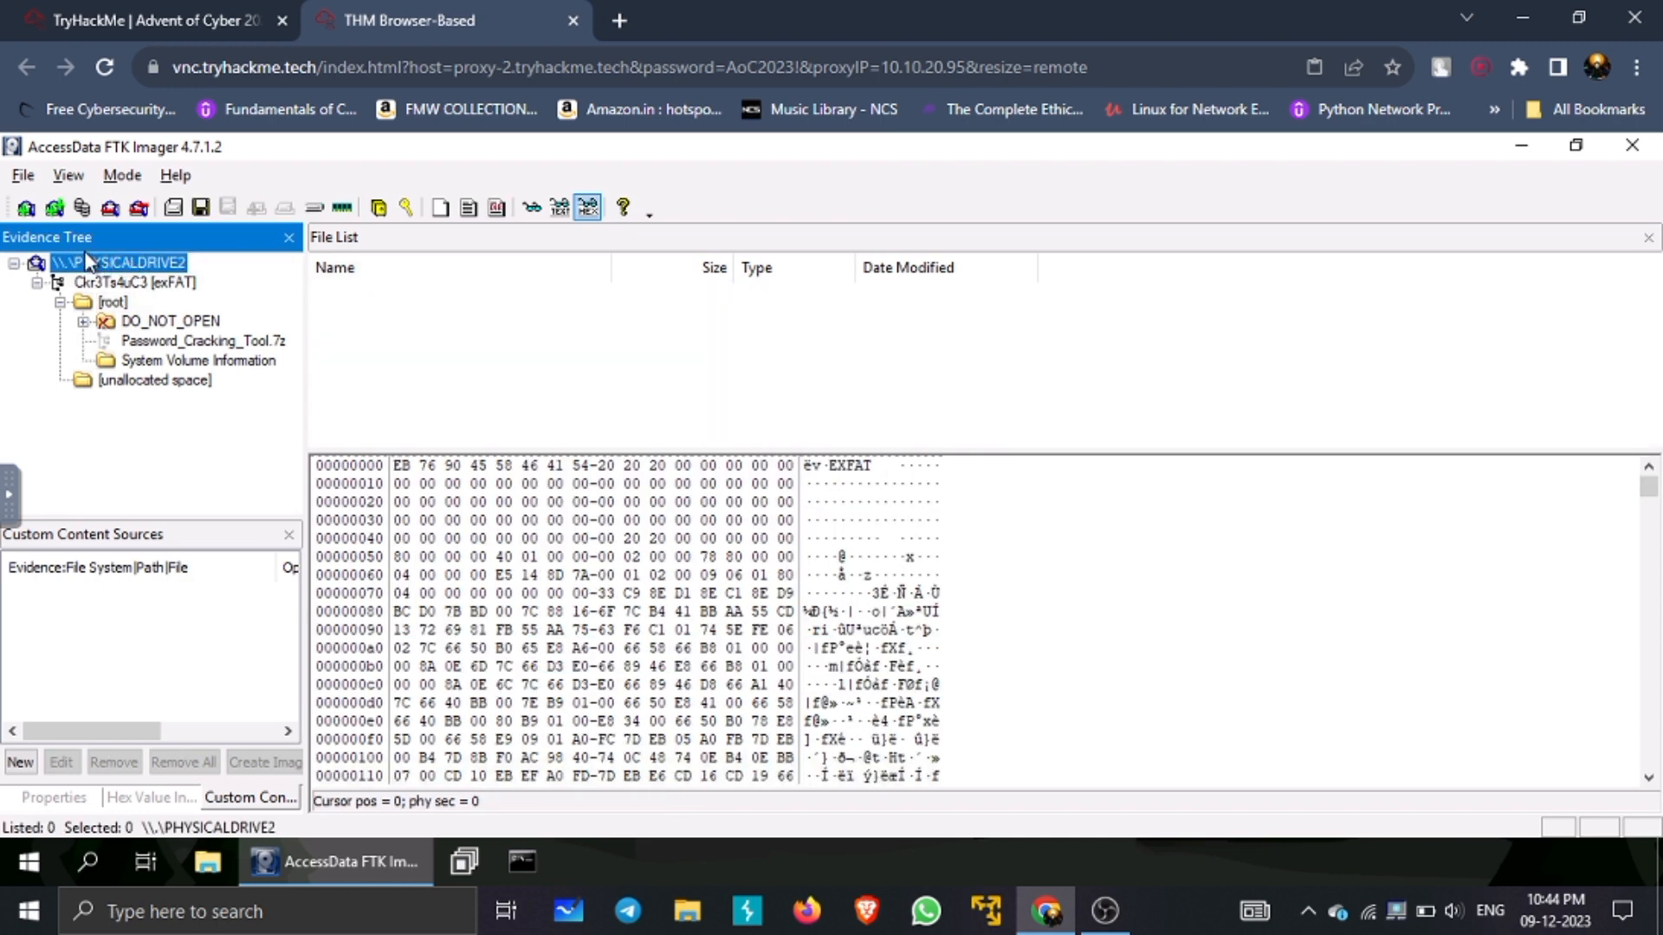
left_click(23, 175)
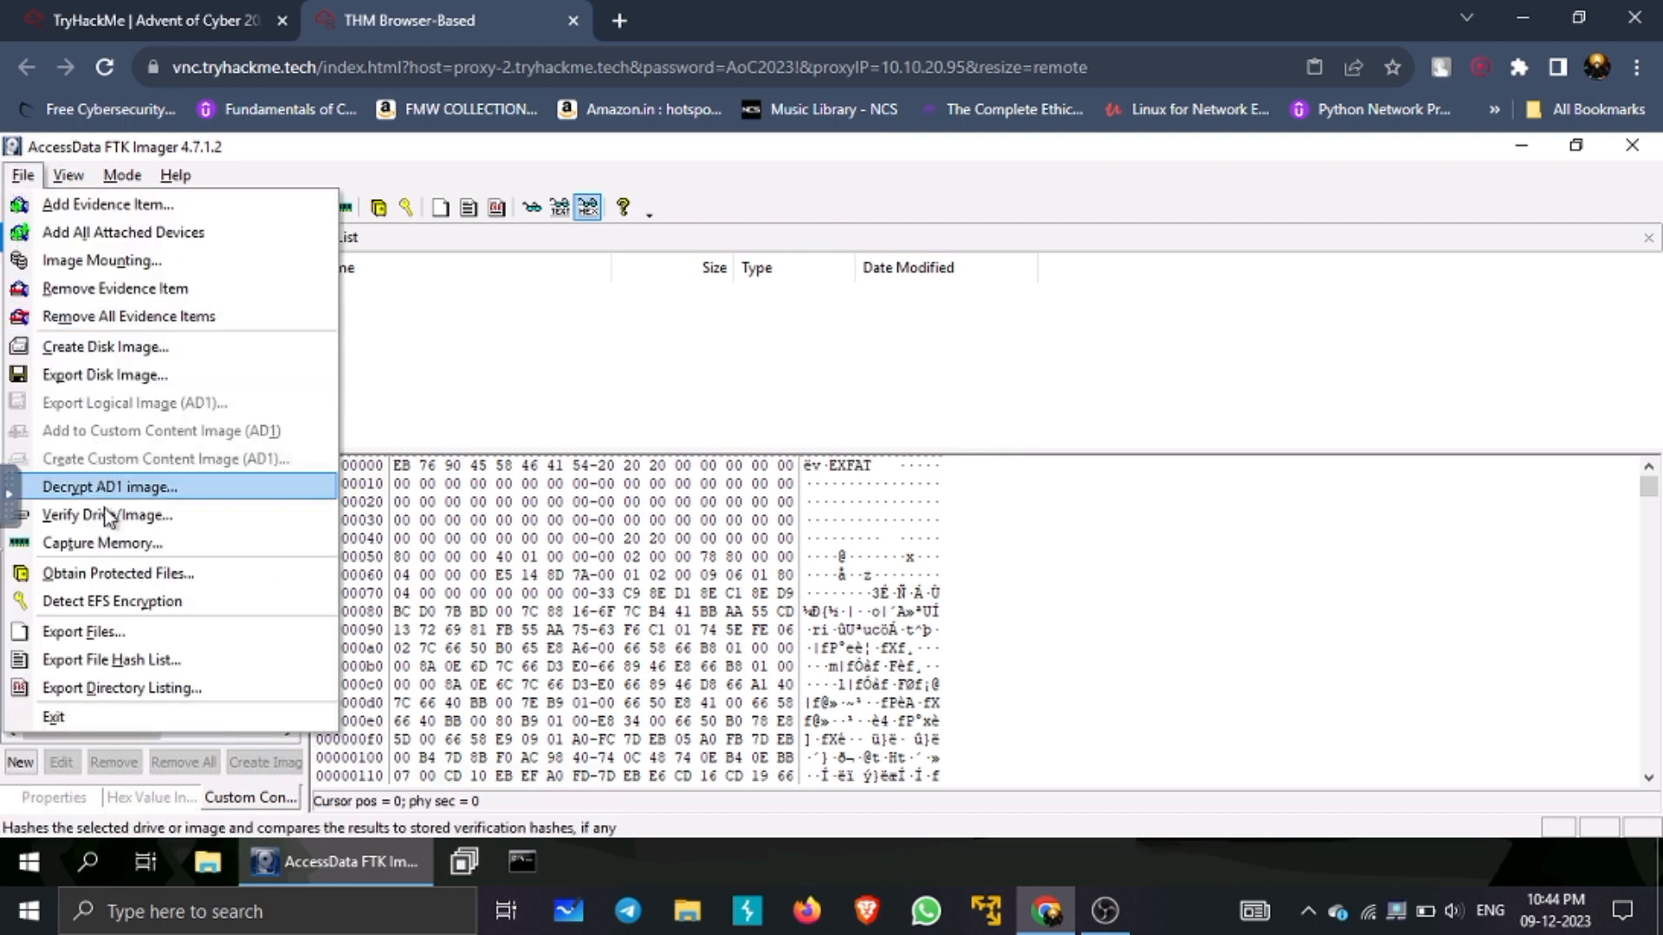
left_click(108, 514)
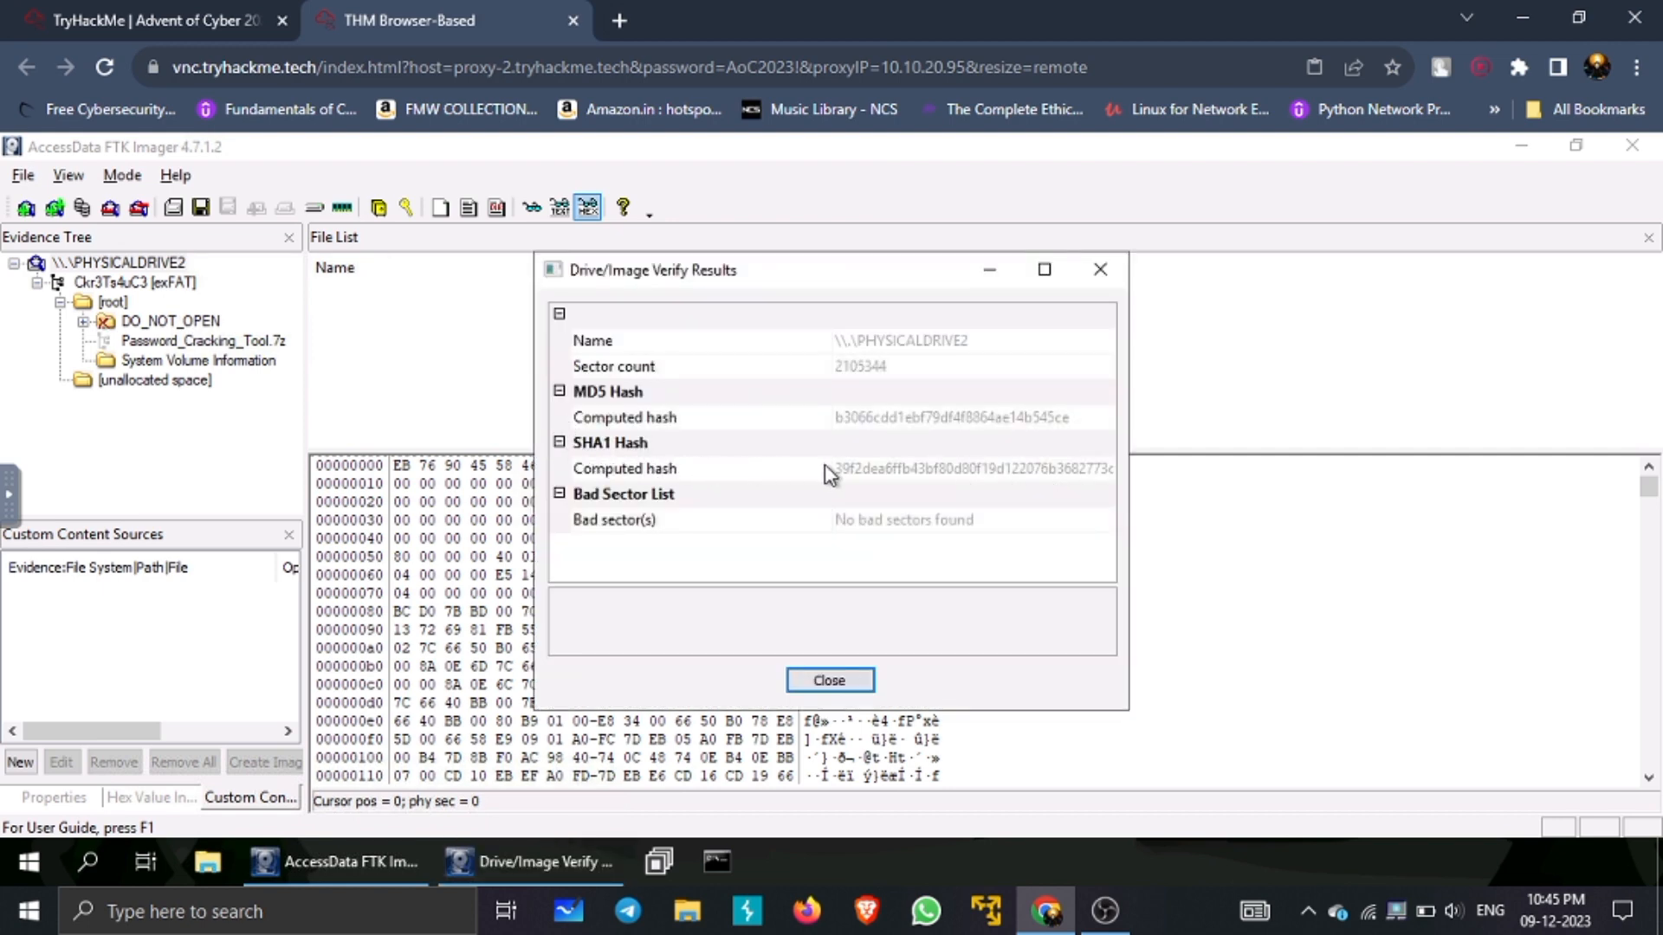
left_click(881, 465)
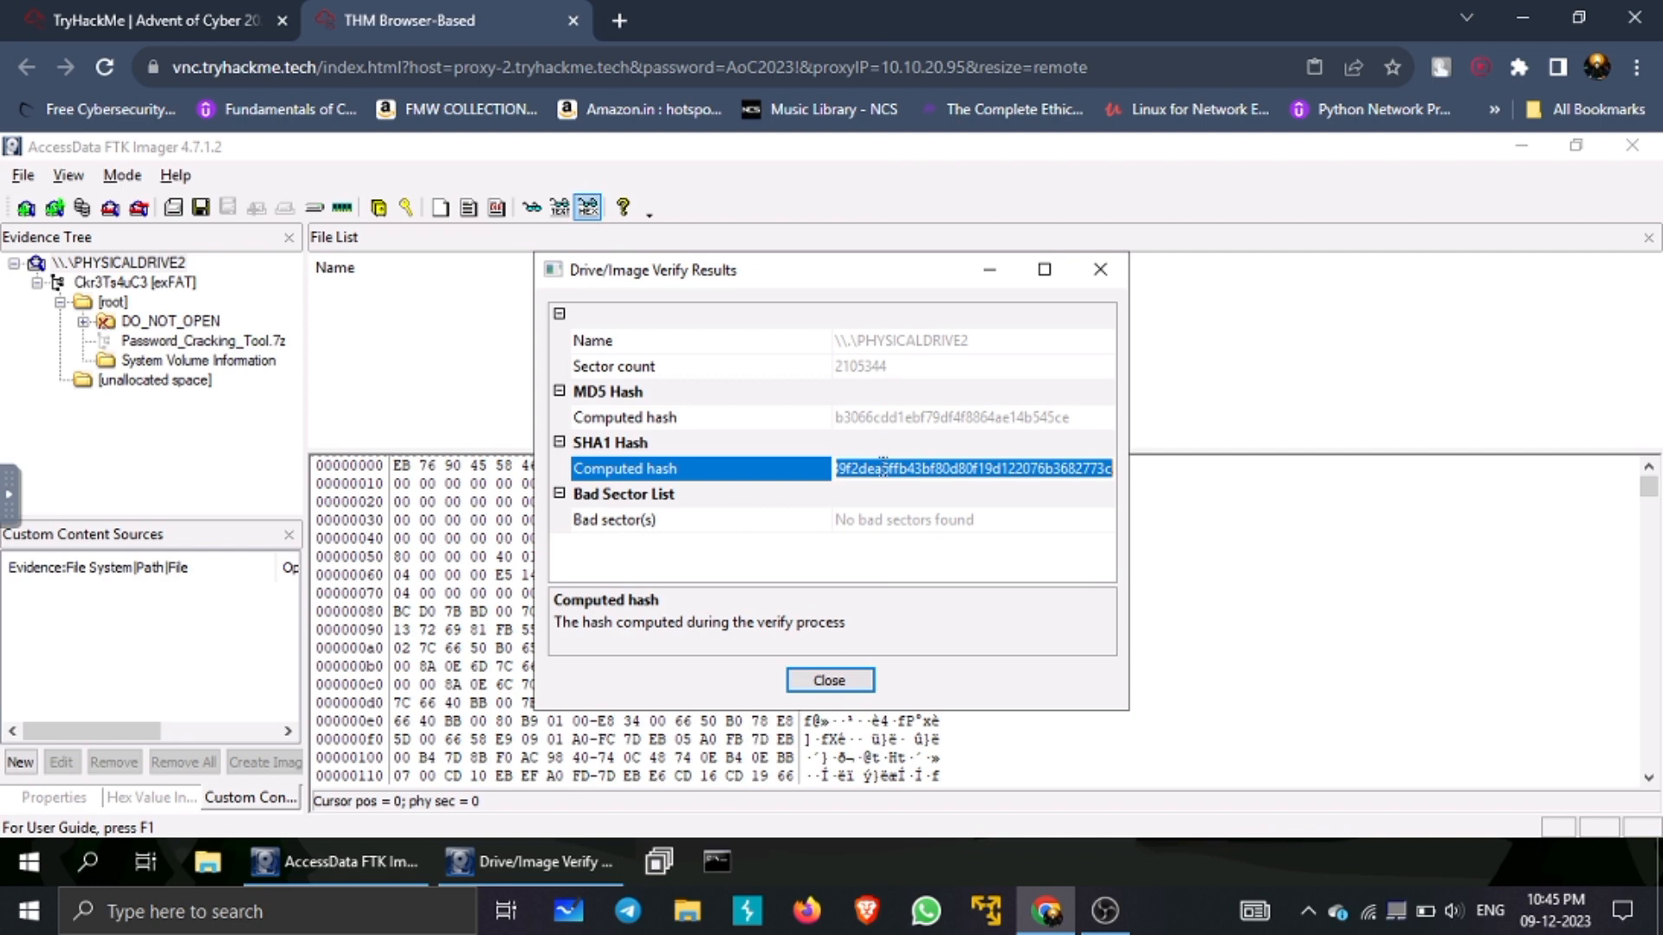
Step: Submit 39f2dea6ffb43bf80d80f19d122076b3682773c2 in the TryHackMe room as the SHA1 hash of the physical drive and forensic image
left_click(1, 3)
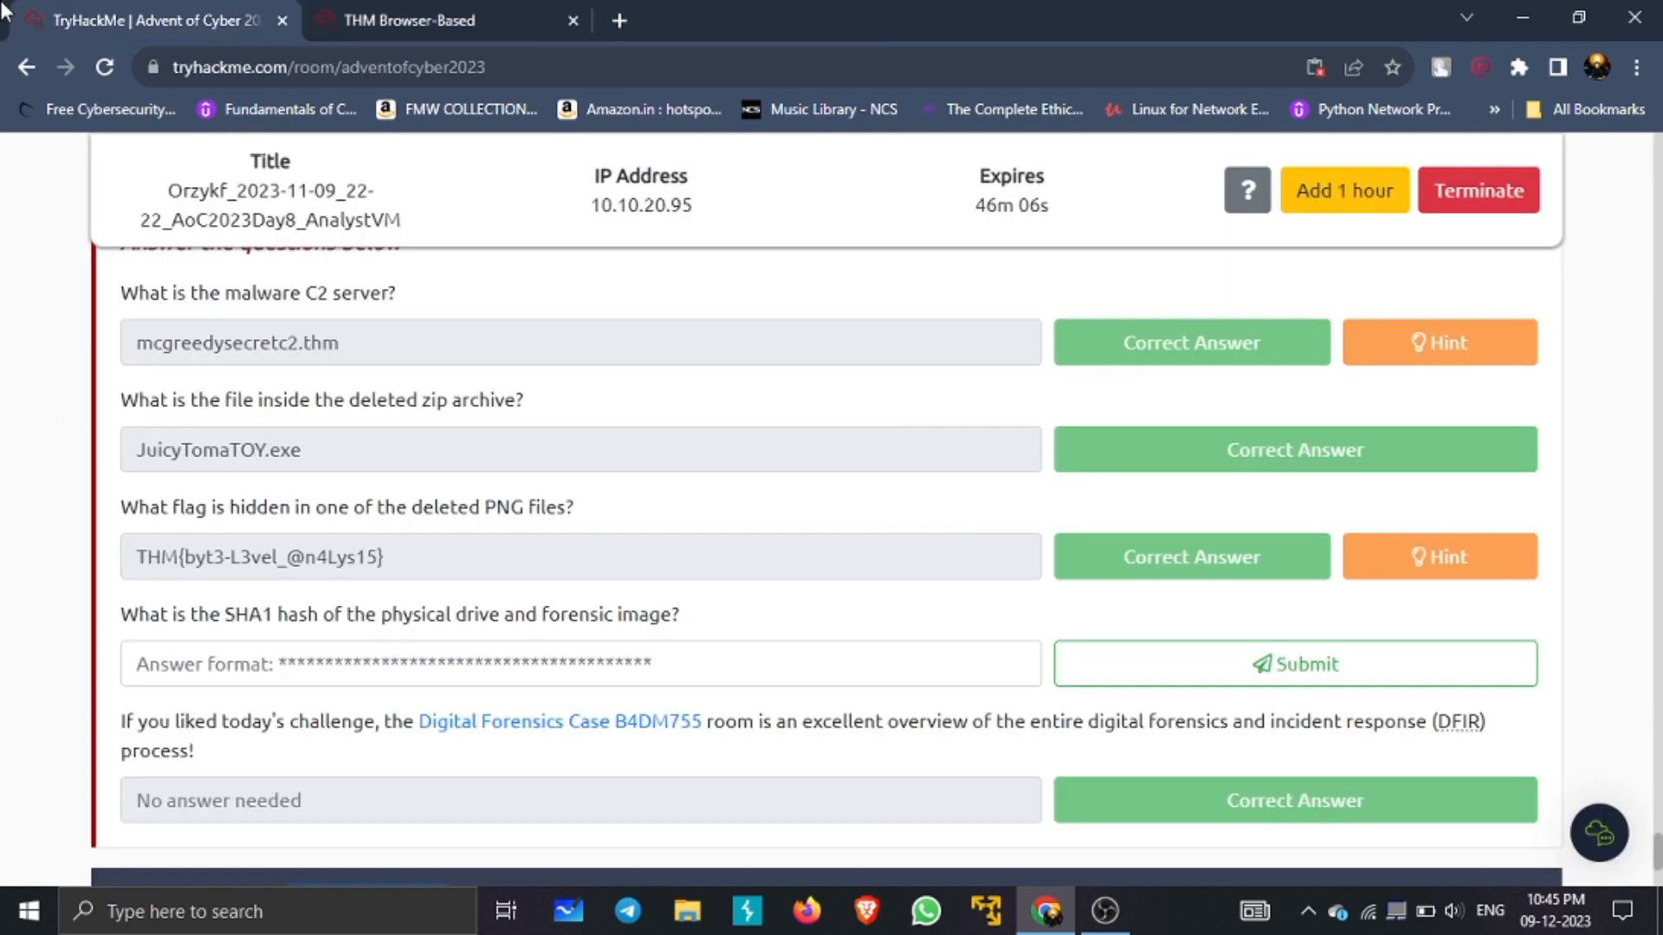
left_click(379, 656)
key("ctrl+v")
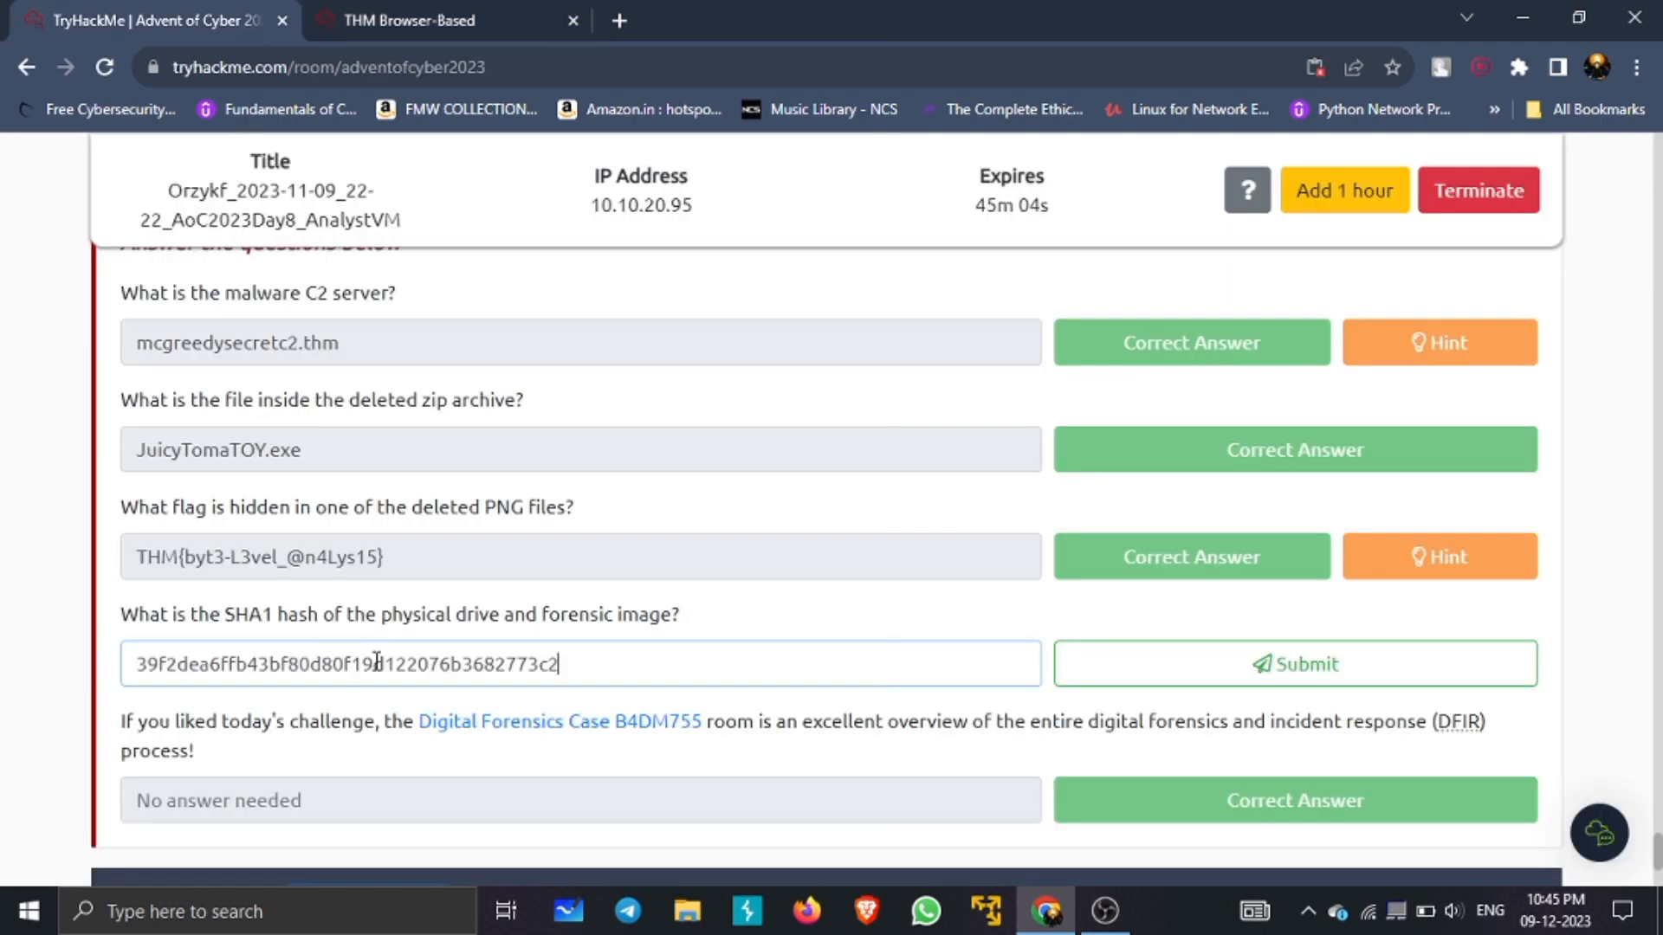
left_click(1291, 676)
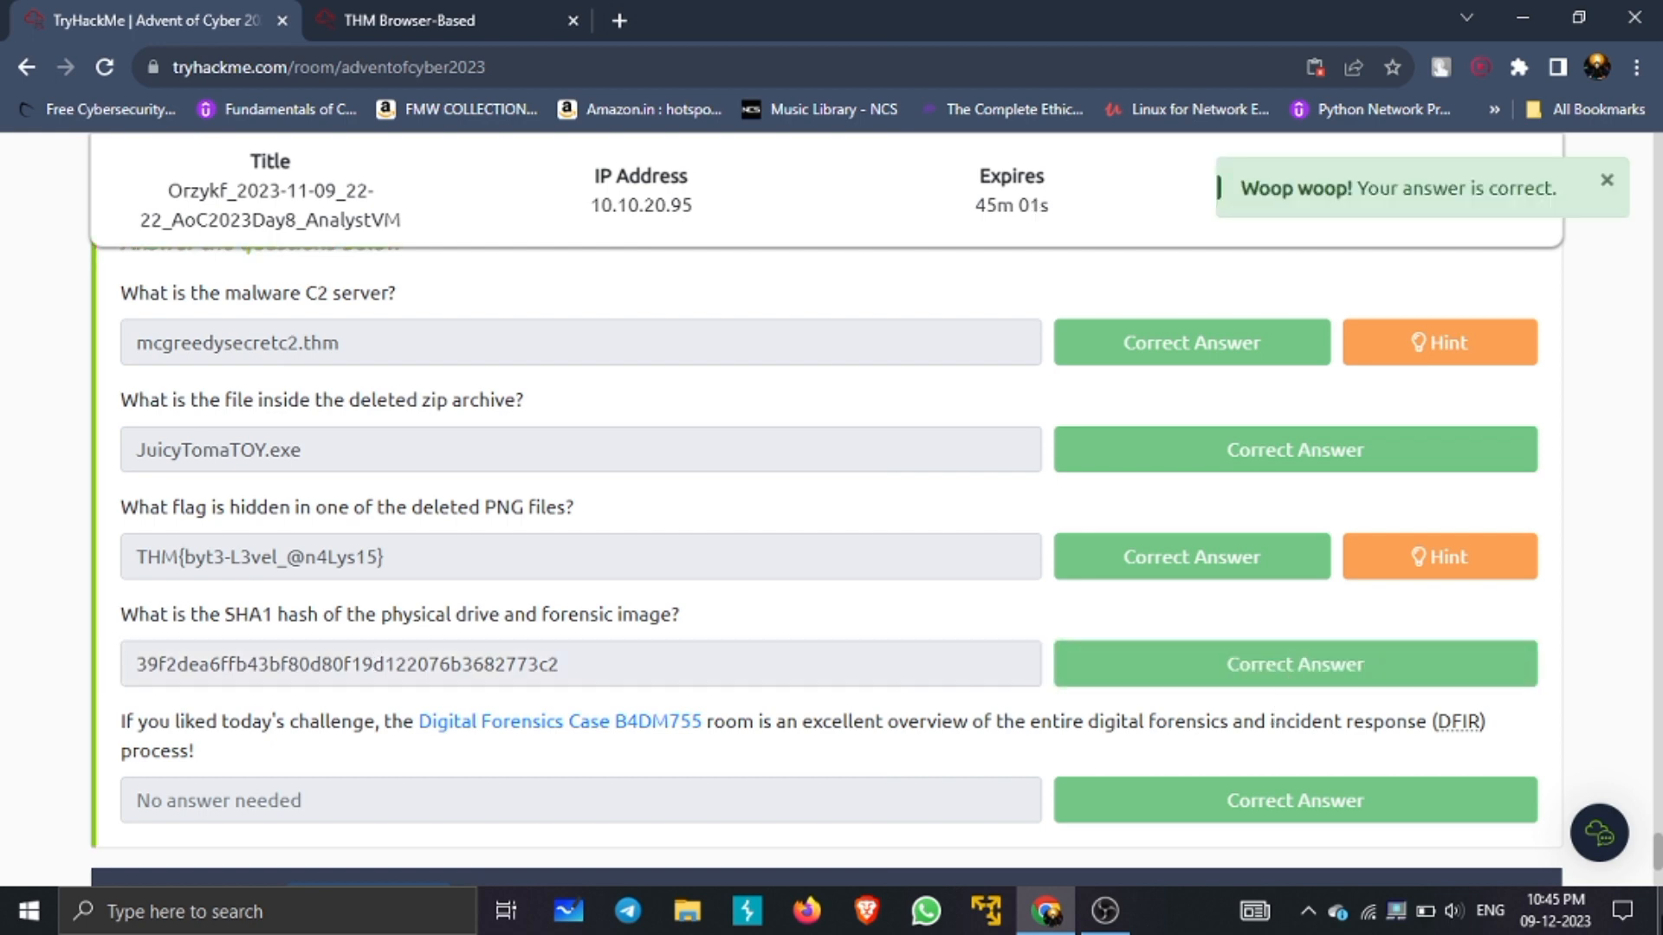
scroll(831, 563, "up", 15)
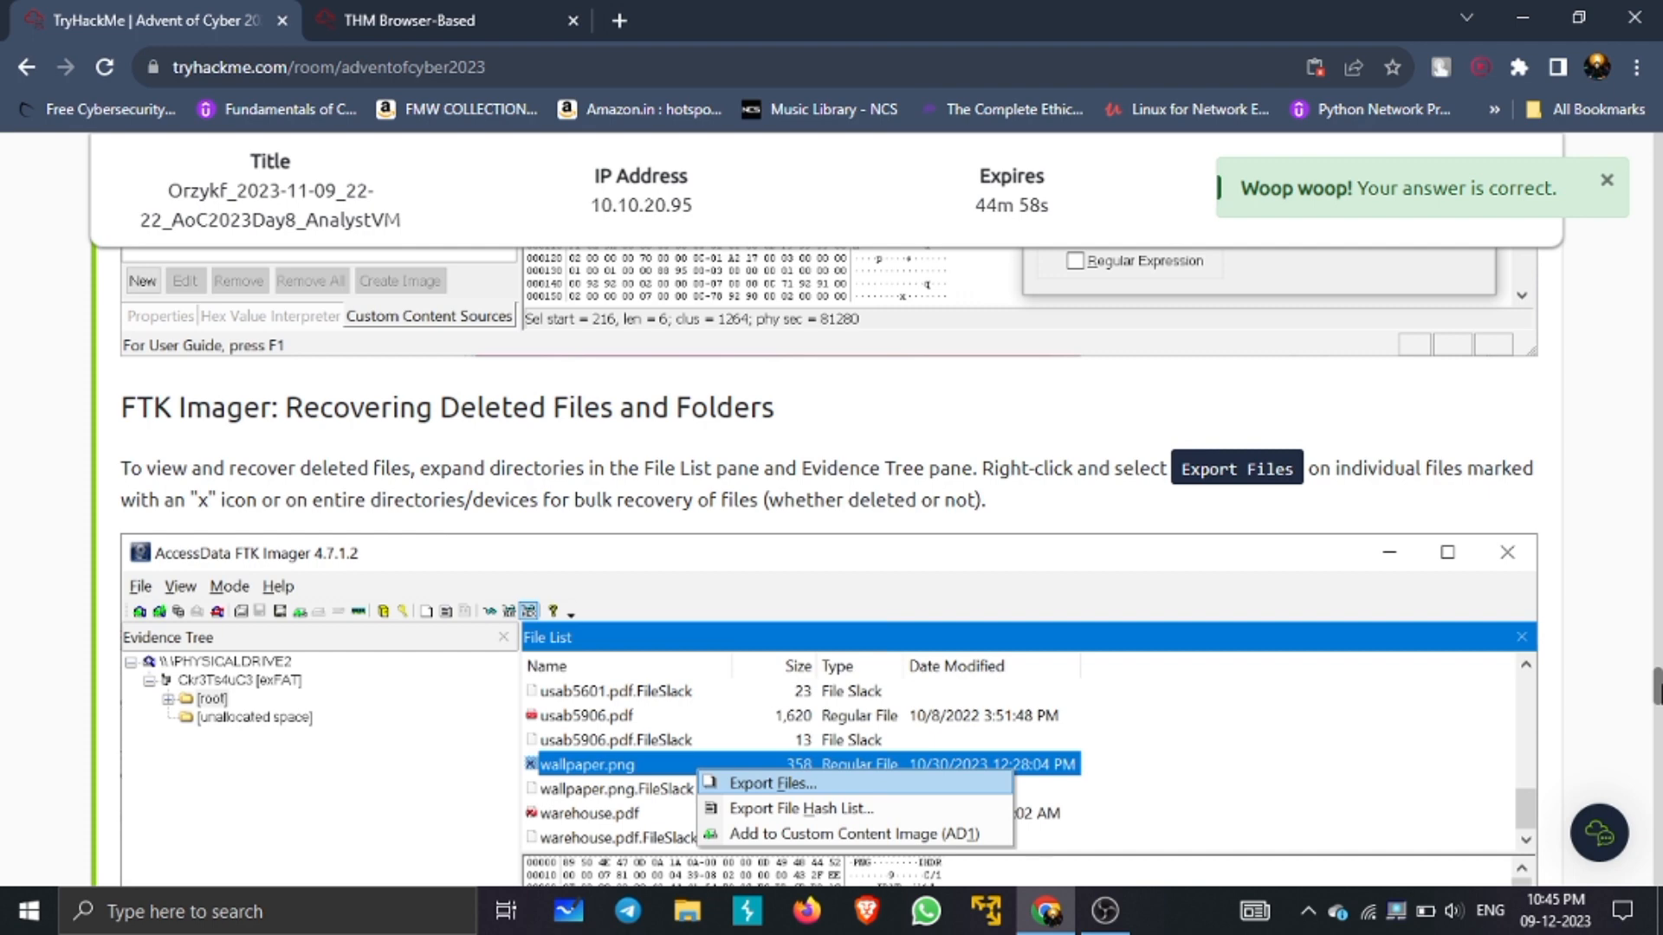
scroll(831, 563, "down", 10)
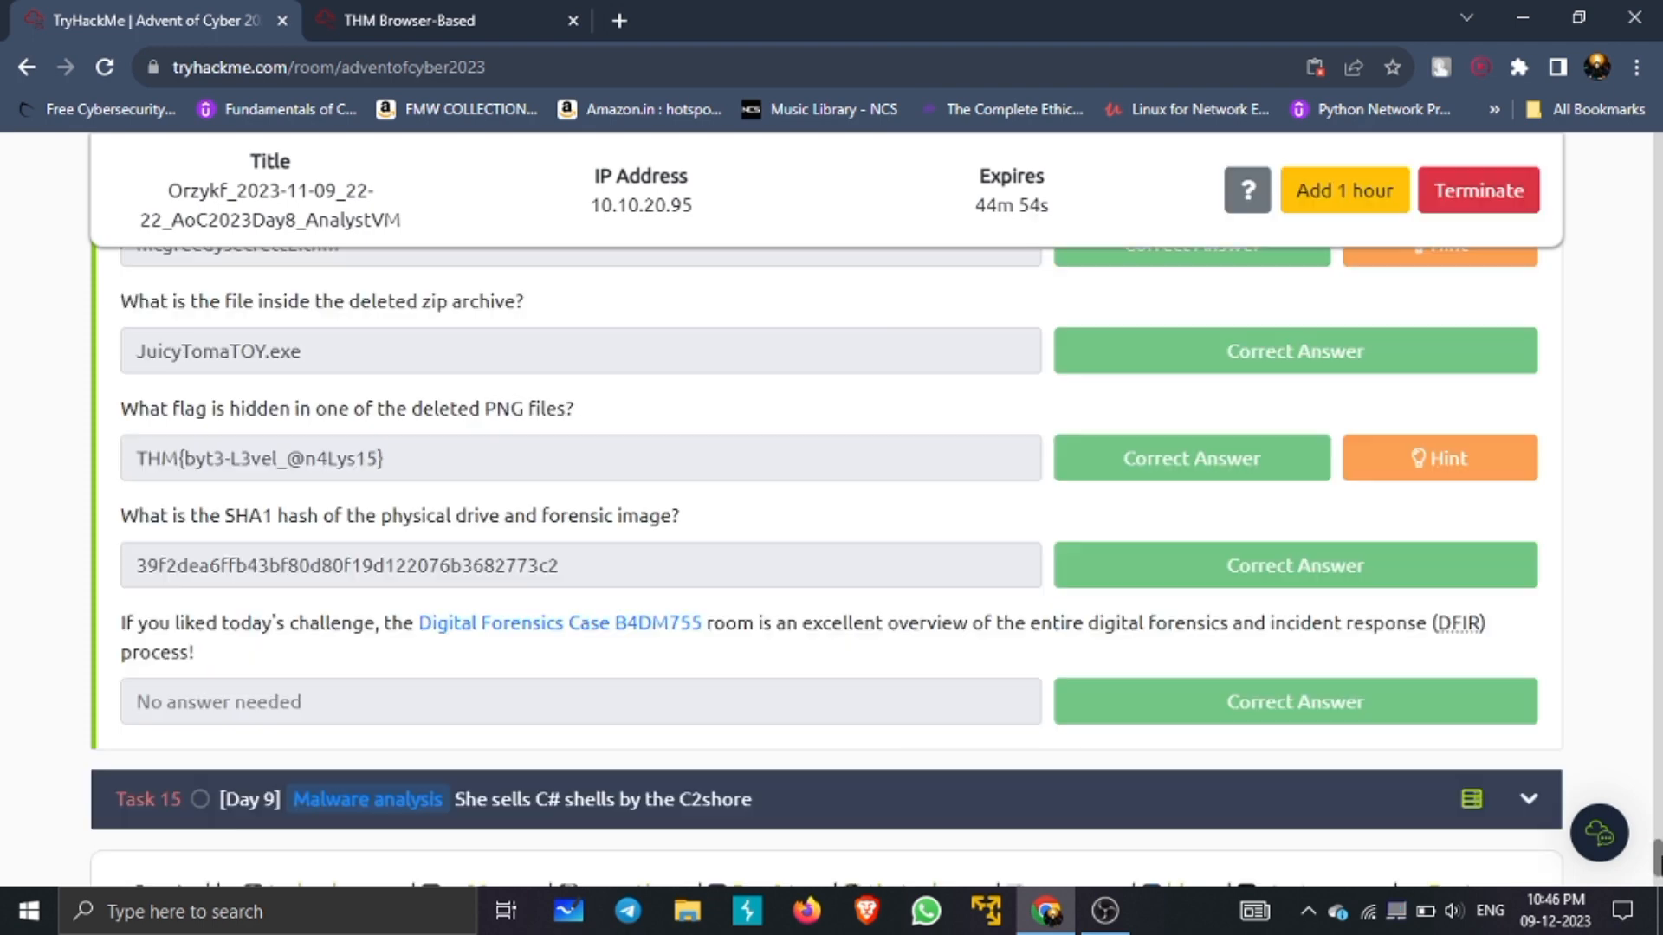